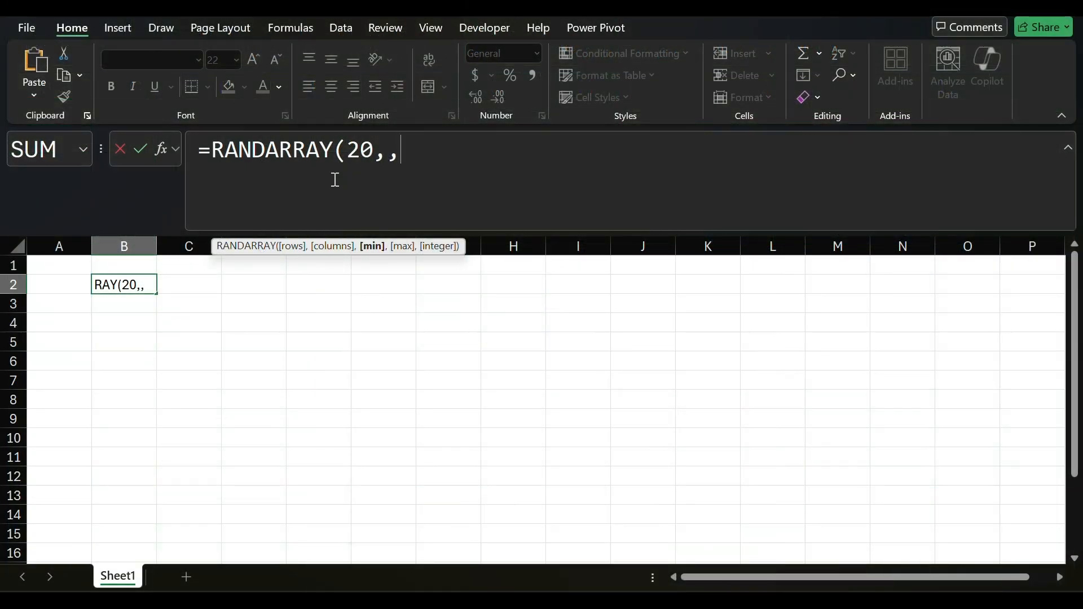
Complete the formula in B2 as =RANDARRAY(20,,,,1) to generate 20 rows of random integers
text(,)
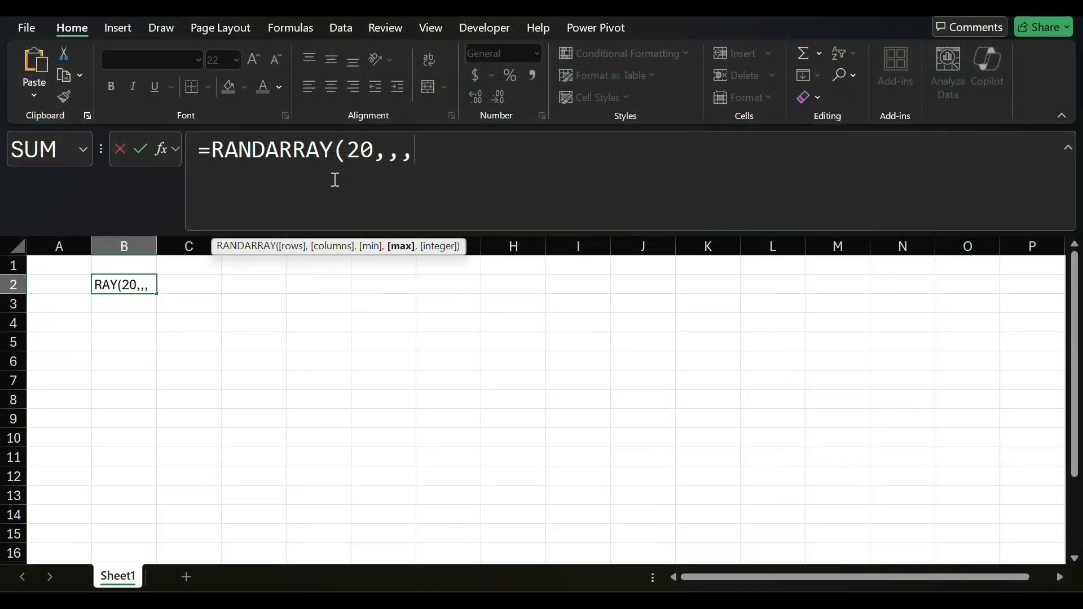
text(,)
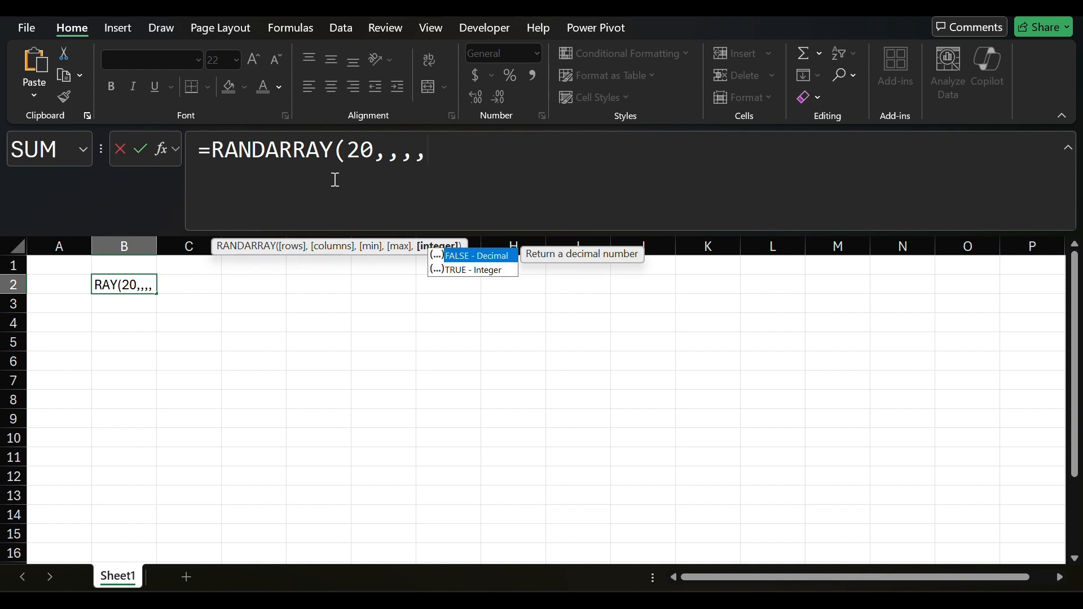
text(1))
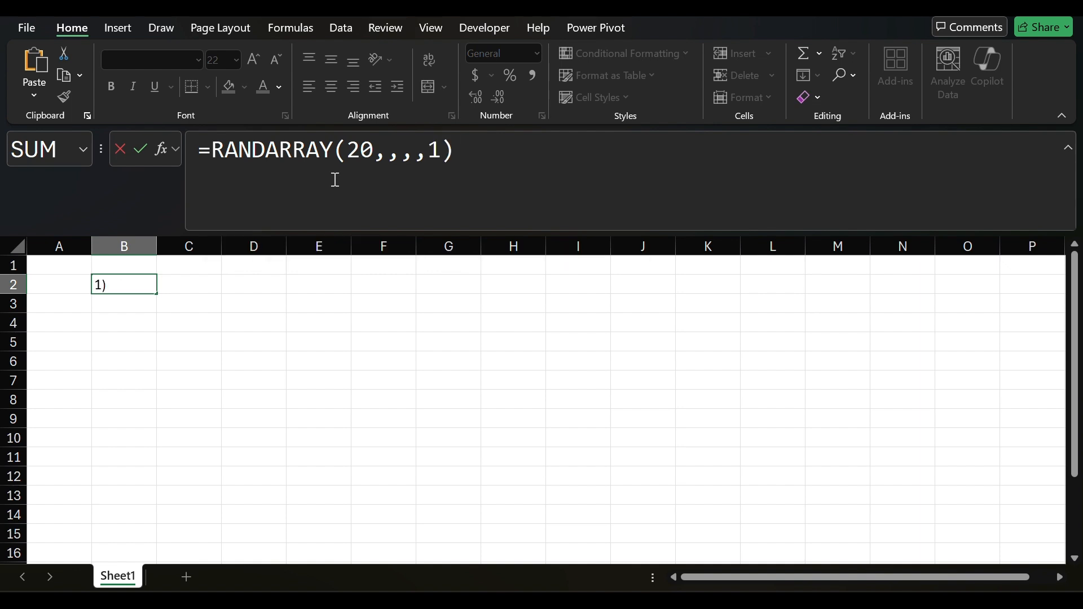
key(Return)
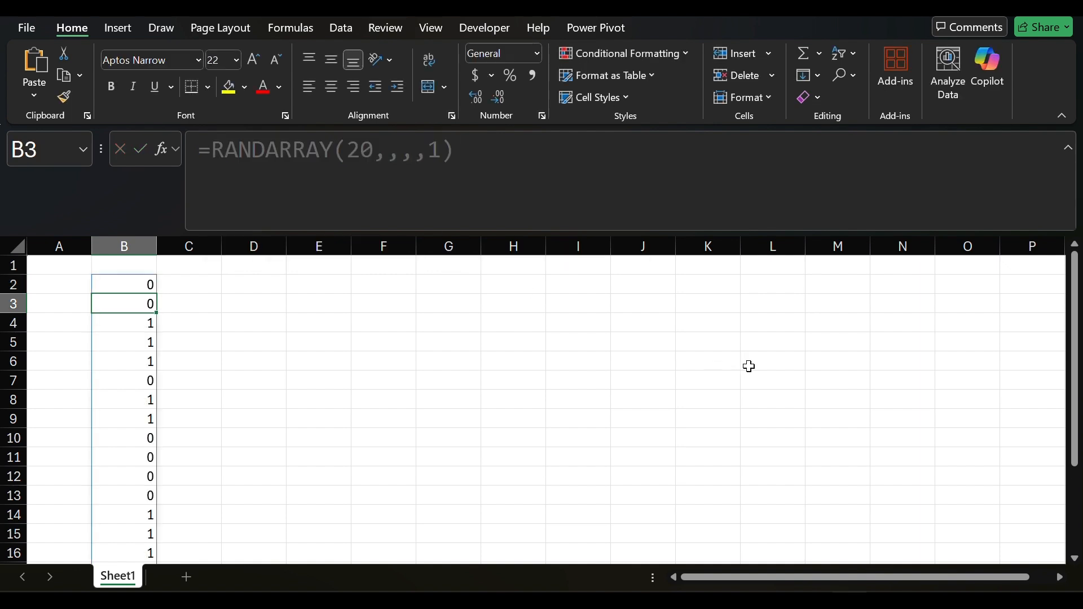
drag(1077, 389, 1076, 303)
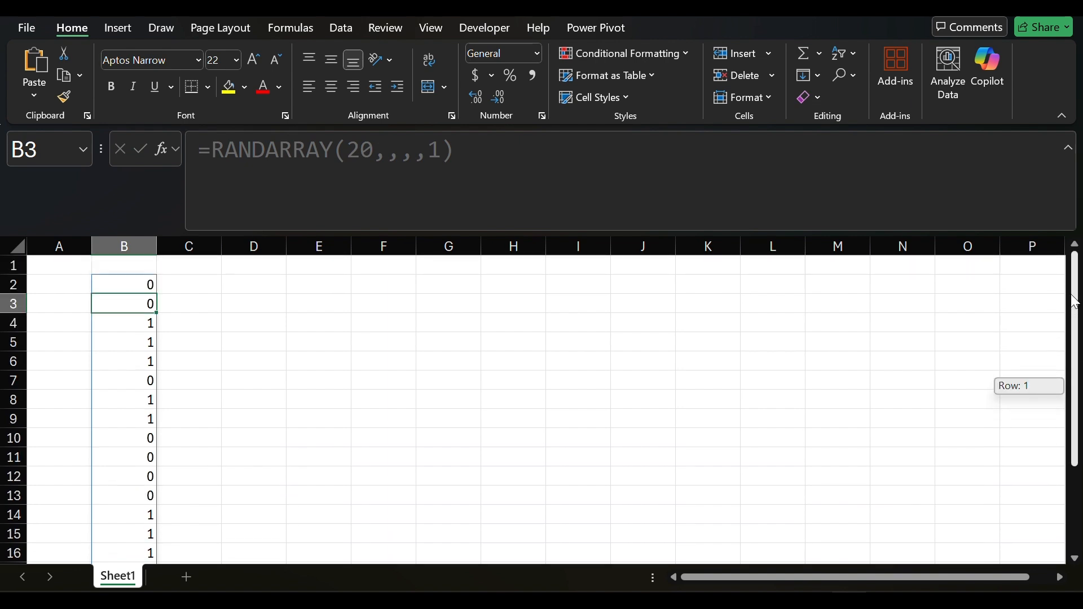
click(145, 282)
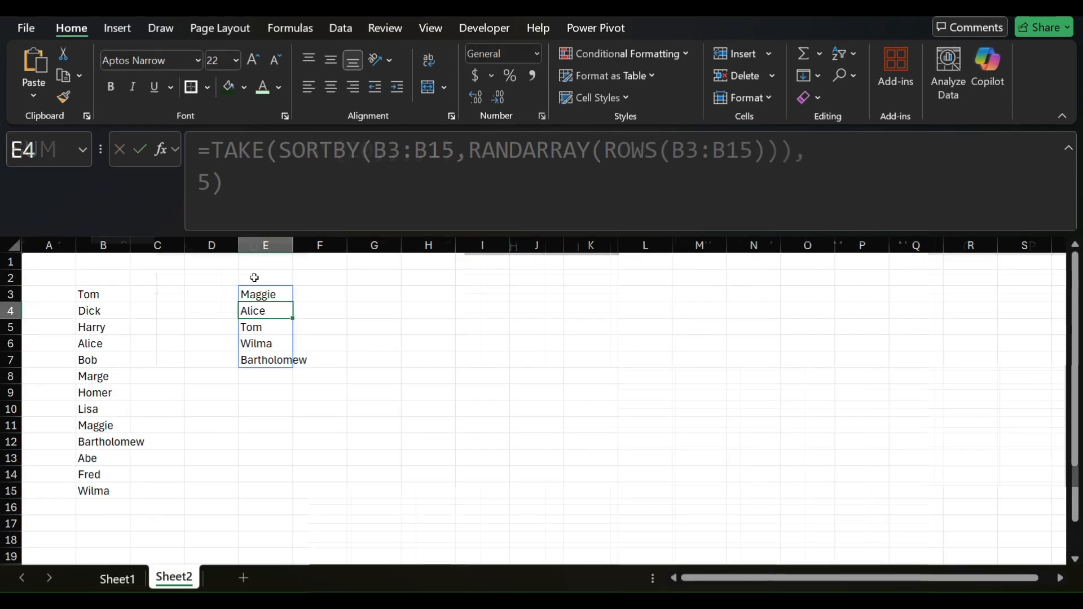
Recalculate the random five-name selection spilling from cell E3 on Sheet2 several times
click(255, 279)
click(263, 295)
key(F9)
key(F9)
key(F9)
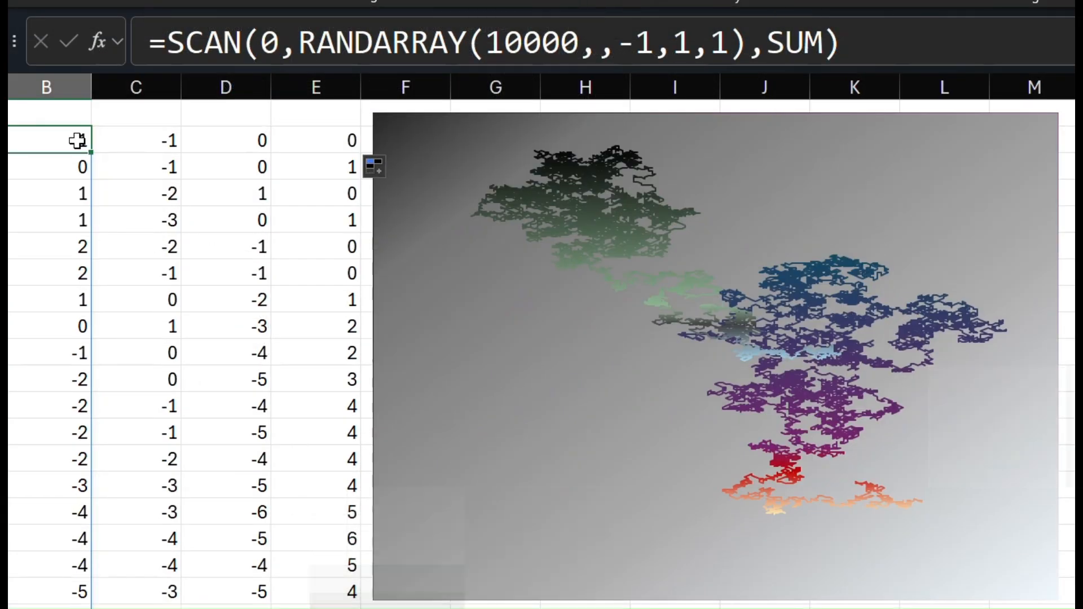
Recalculate the SCAN and RANDARRAY random-walk columns repeatedly to redraw the chart with new random paths
key(F9)
key(F9)
key(F9)
key(F9)
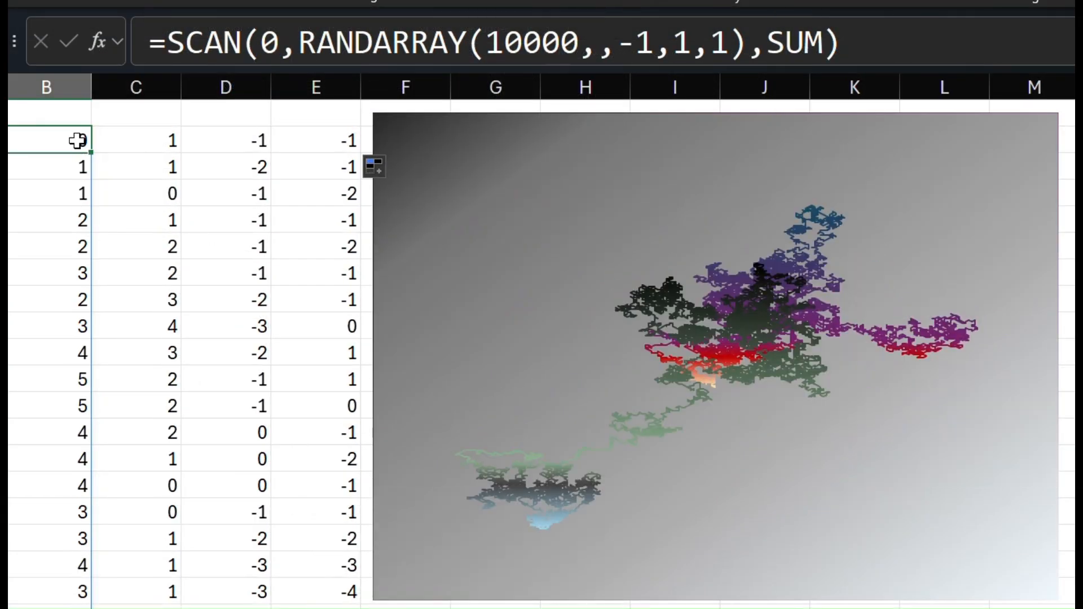
key(F9)
key(F9)
key(F9)
key(F9)
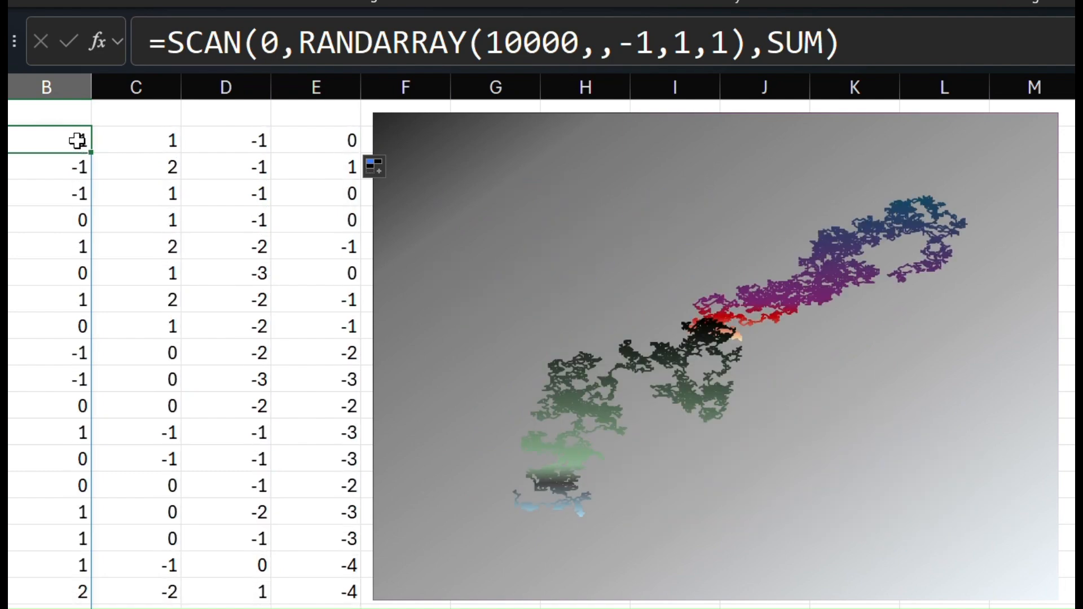
key(F9)
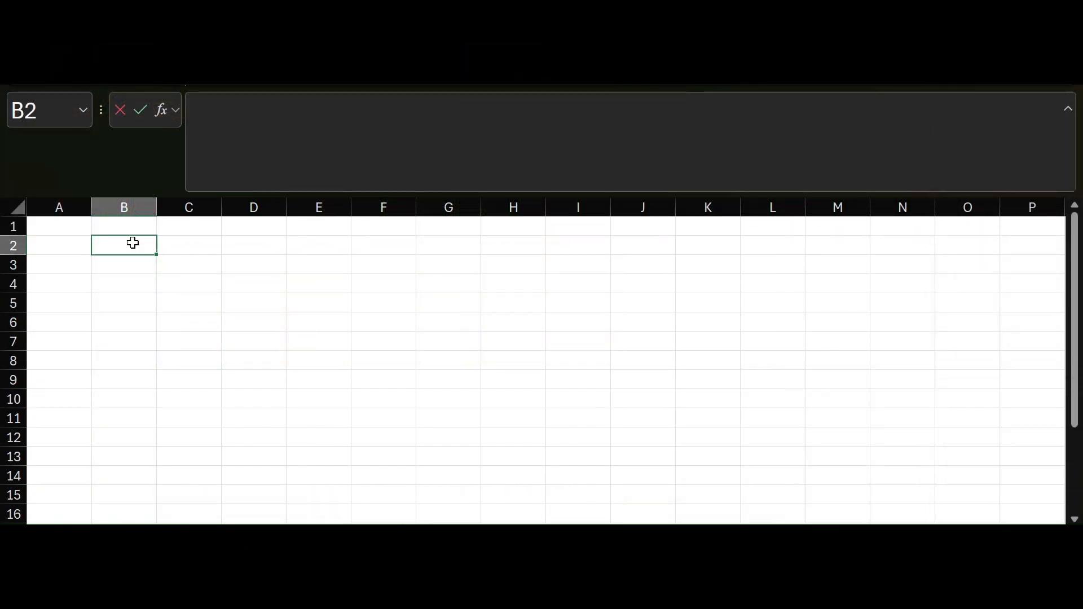
Enter =RANDARRAY() without arguments in cell B2 of the blank sheet and recalculate it twice
text(=RANDARR)
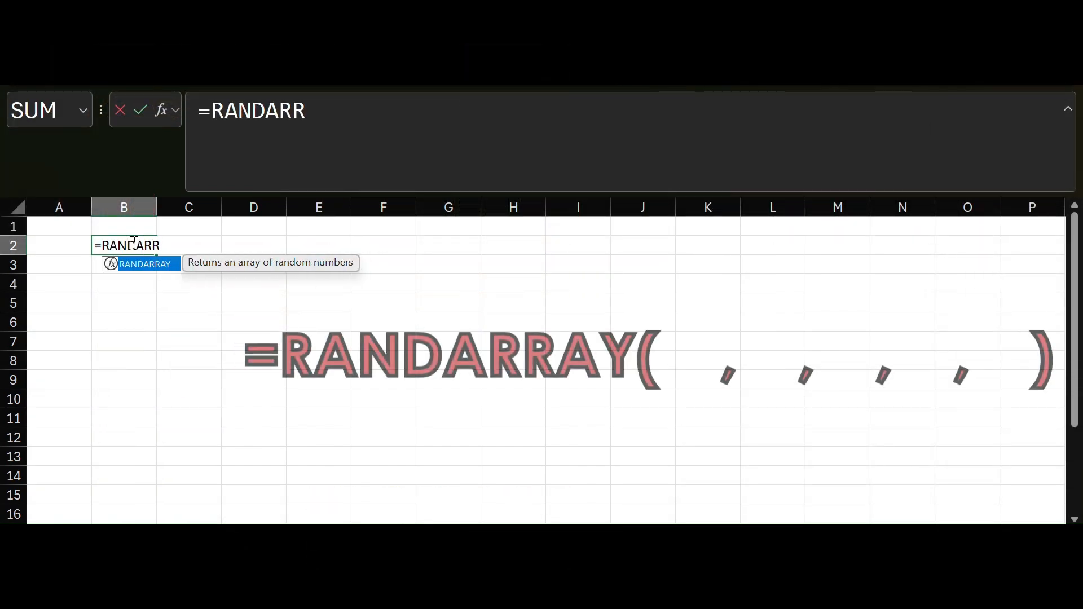
text(AT)
key(BackSpace)
text(Y()
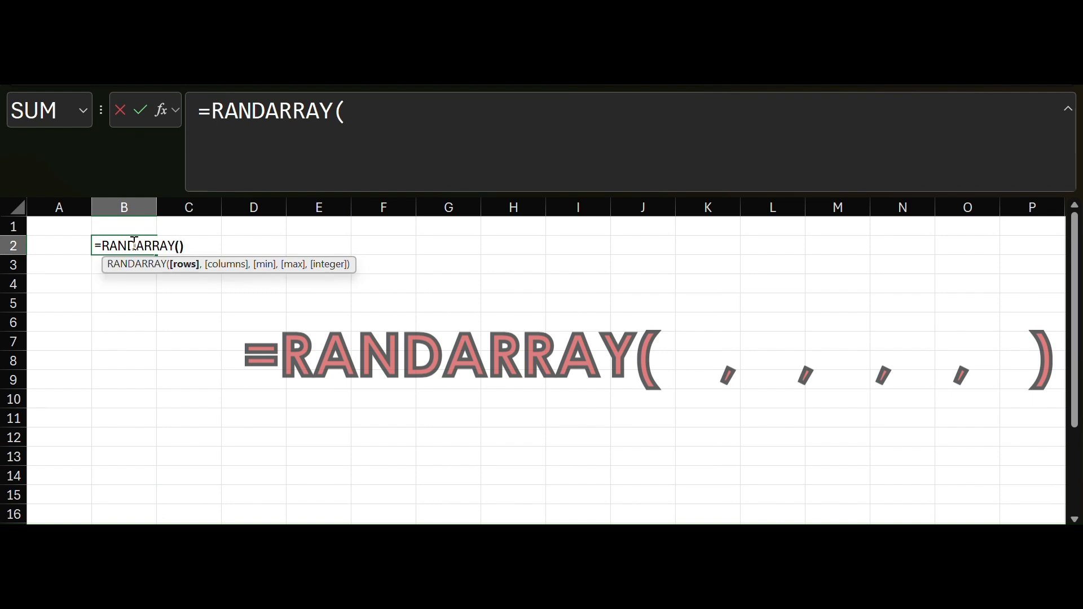
text())
key(Return)
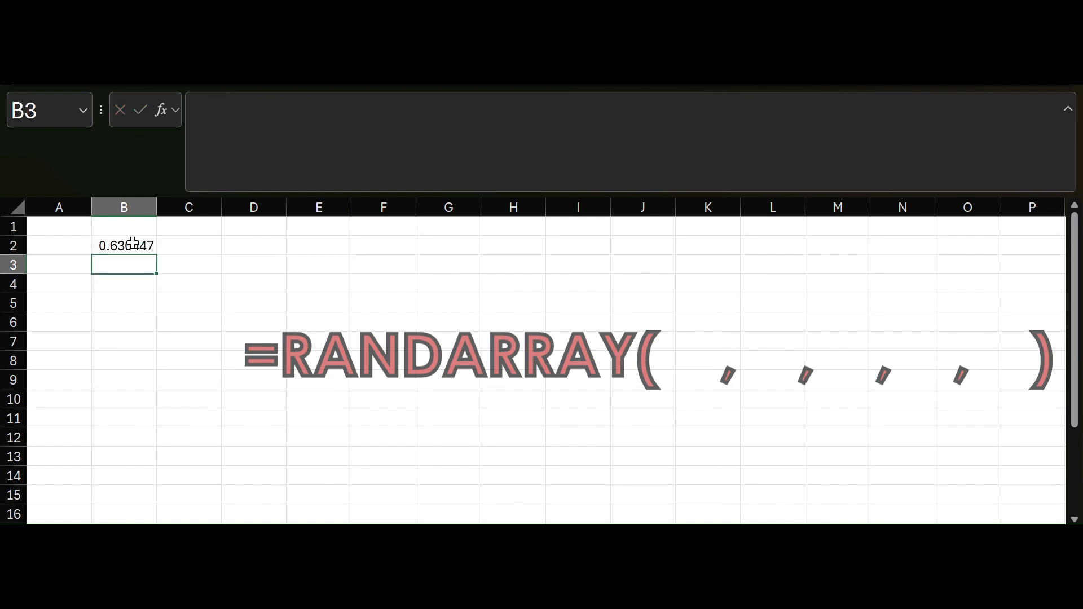
click(133, 243)
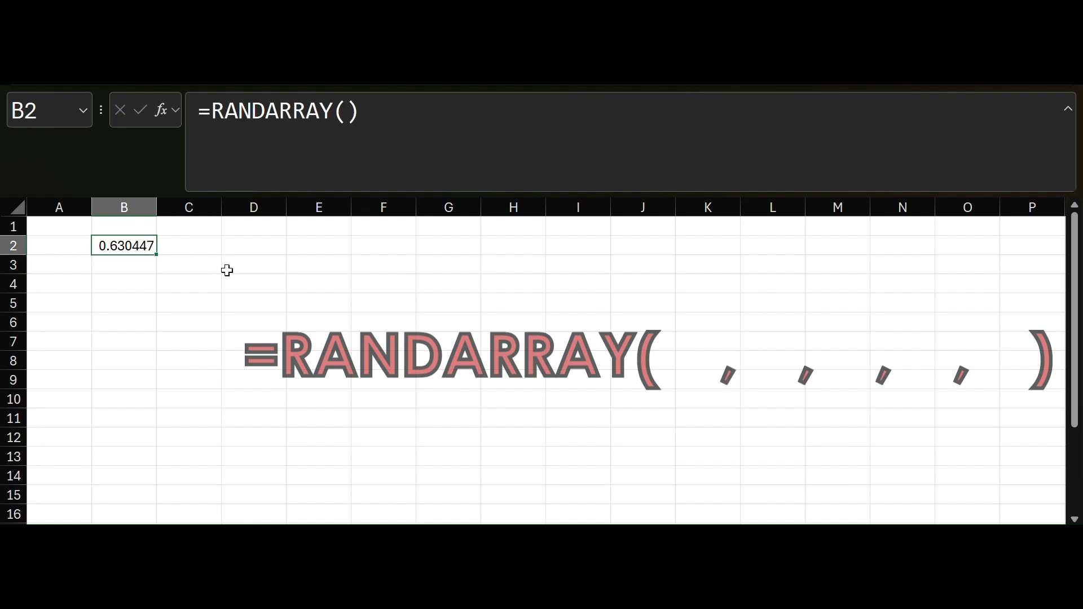
key(F9)
key(F9)
Set the rows argument of the RANDARRAY formula in B2 to 10
click(347, 94)
text(10)
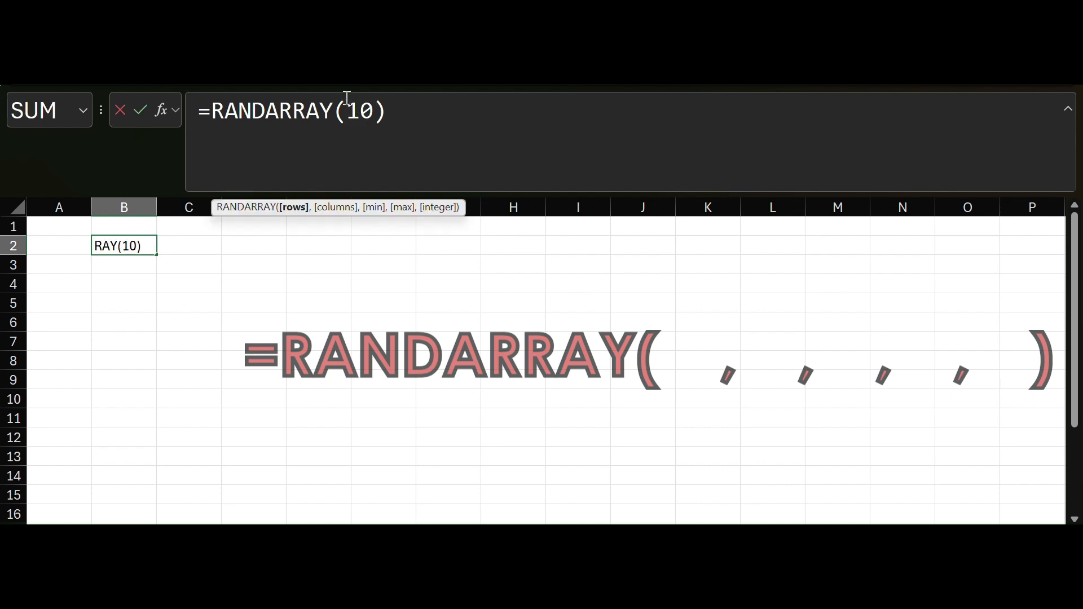
key(Return)
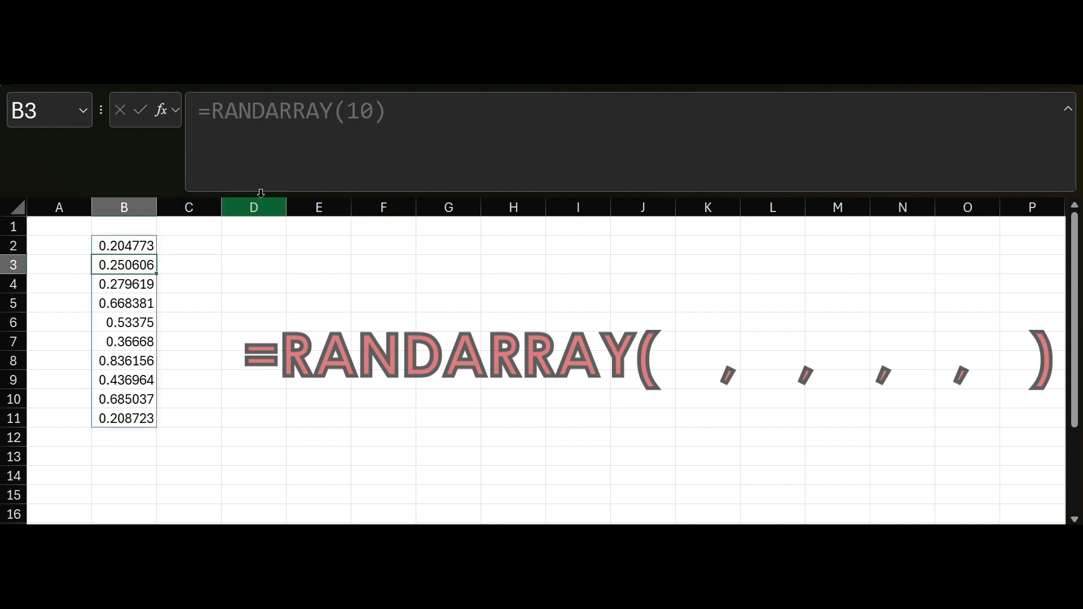
Move the 10 in B2's formula to the columns argument, making it =RANDARRAY(,10)
click(144, 244)
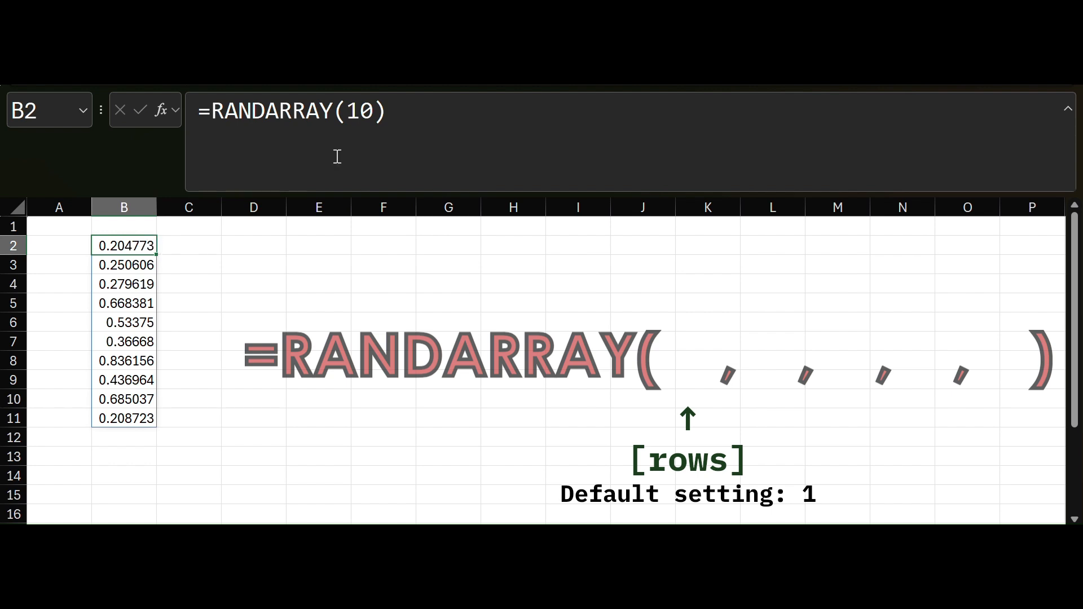
click(350, 123)
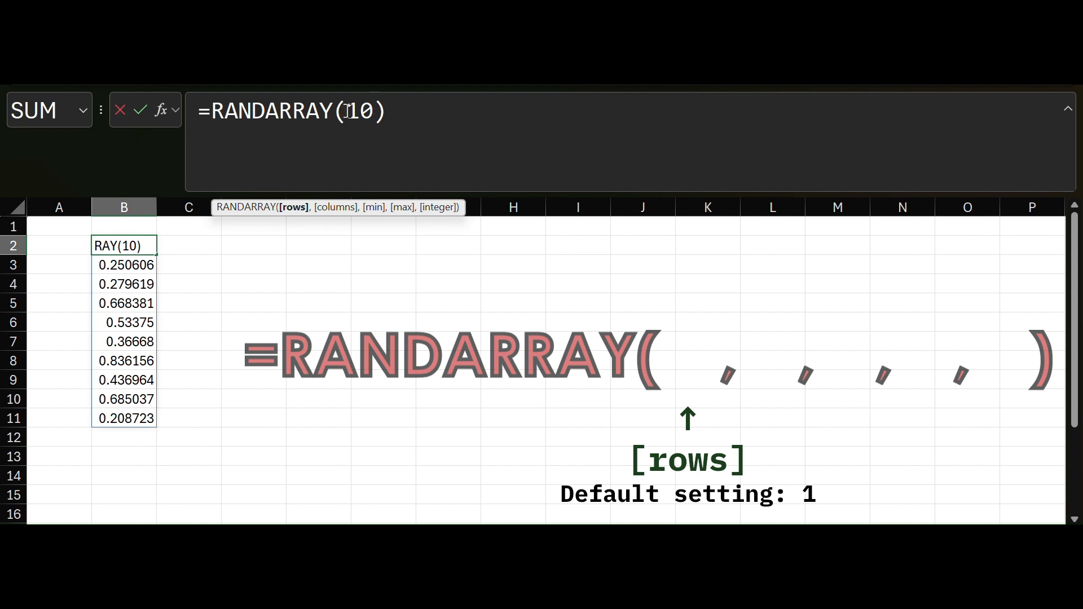
text(,)
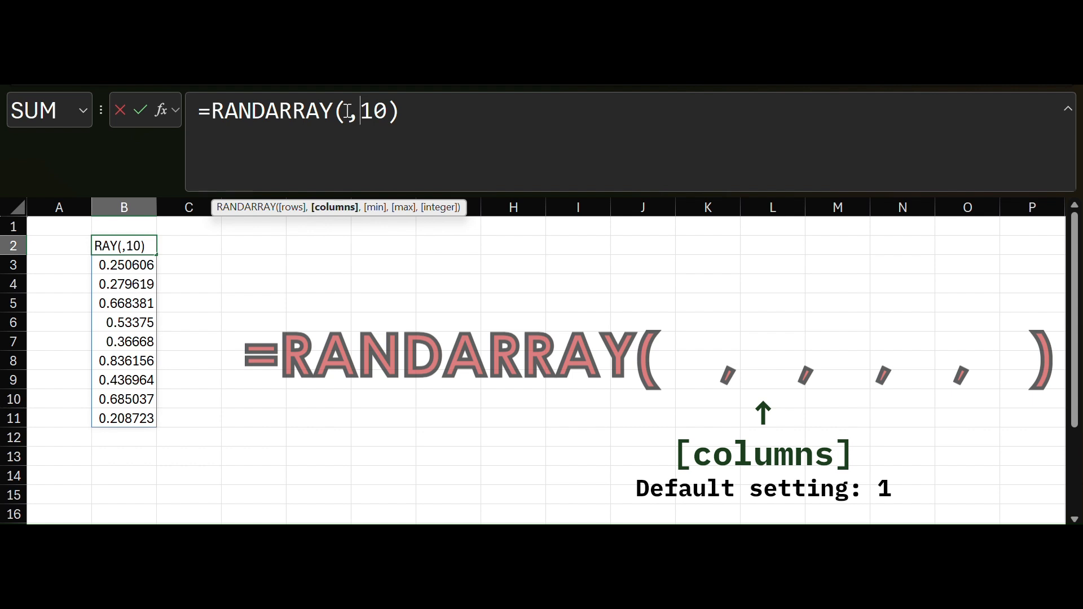
key(Return)
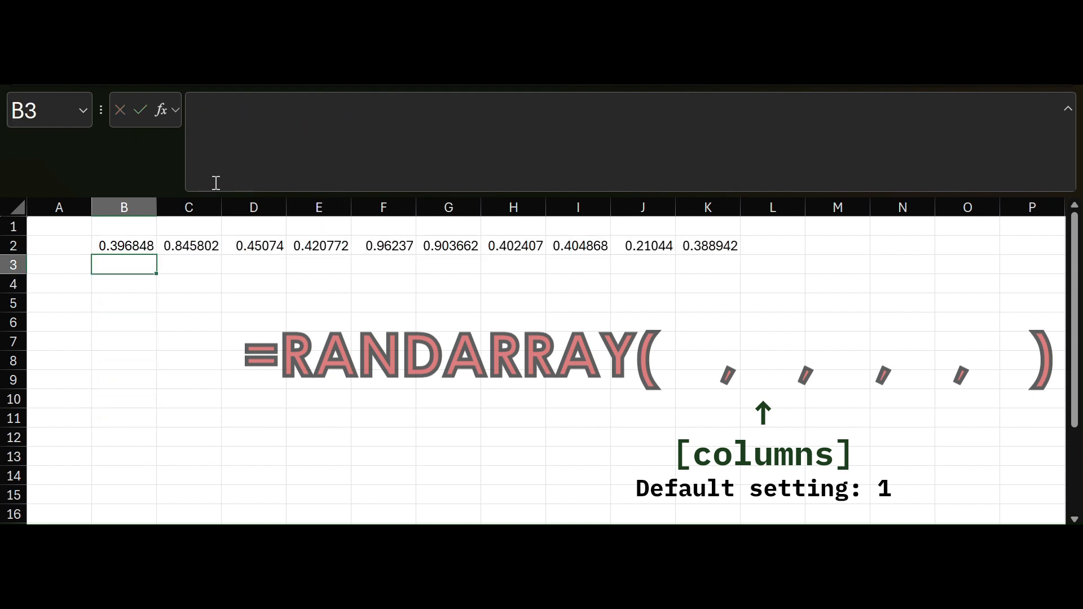
Change the B2 formula to =RANDARRAY(10,,1,10), giving 10 rows with a minimum of 1 and maximum of 10
click(136, 238)
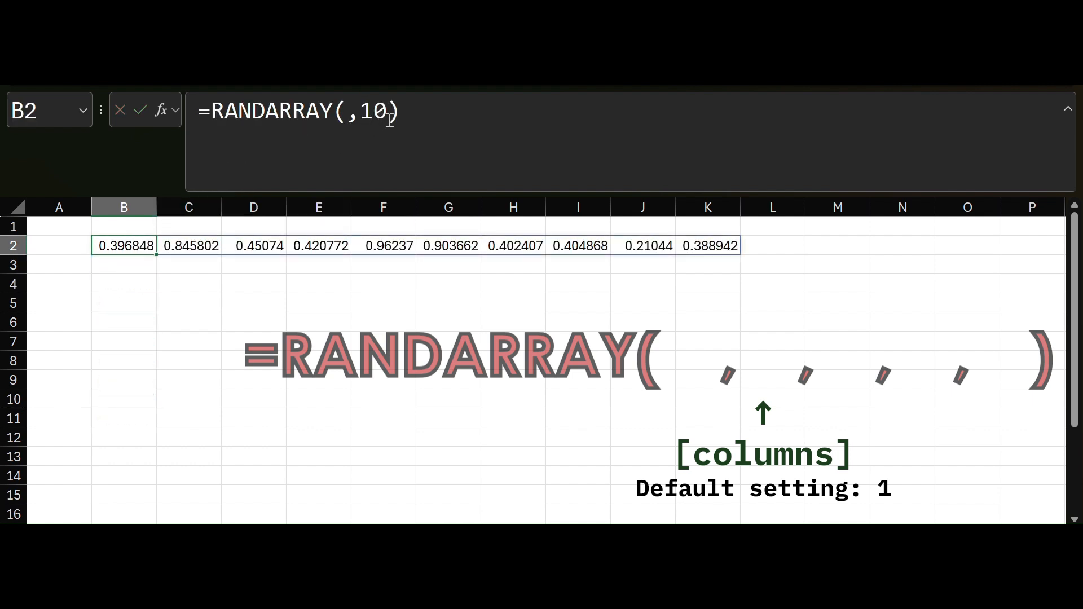
click(358, 112)
key(BackSpace)
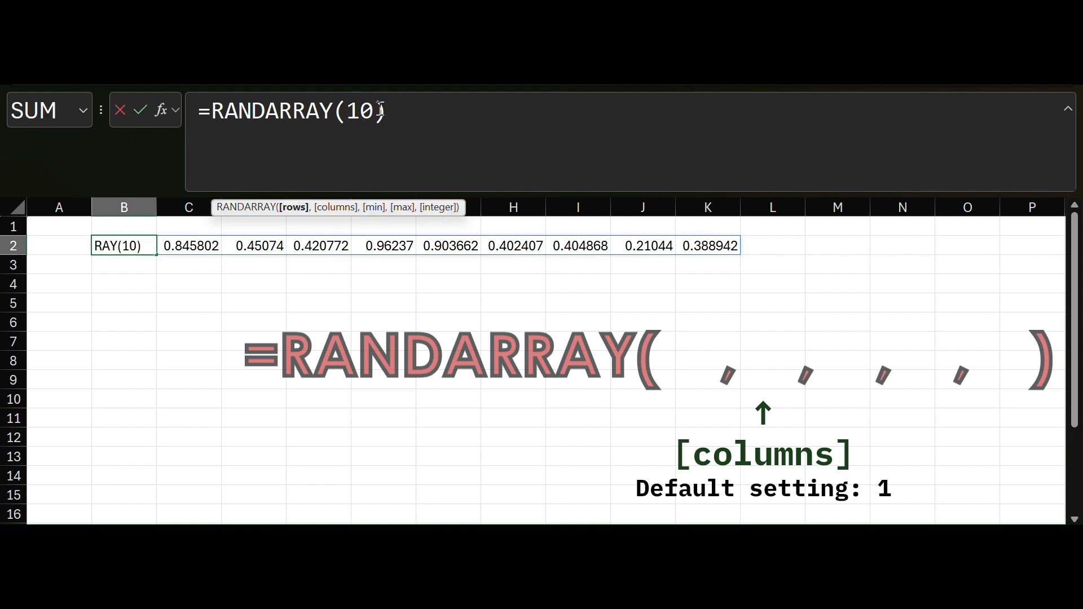
text(,,)
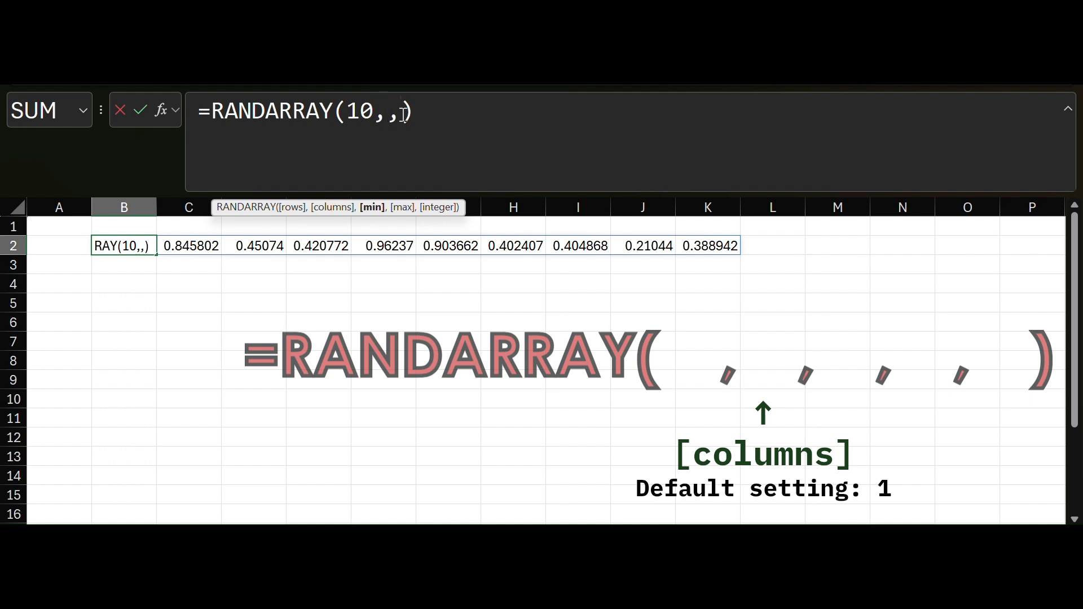
text(1,1)
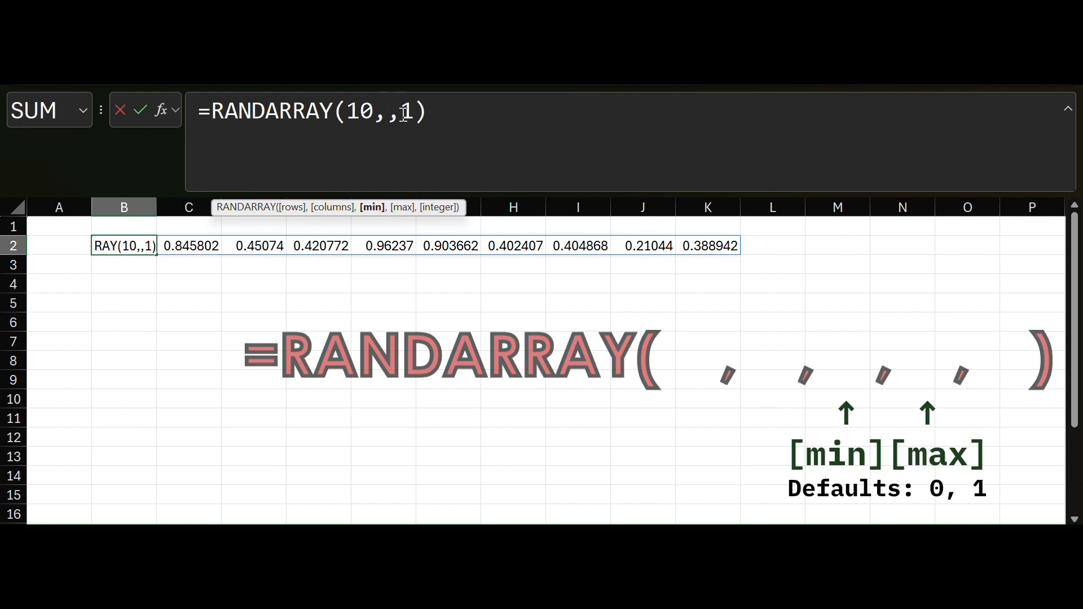
text(0)
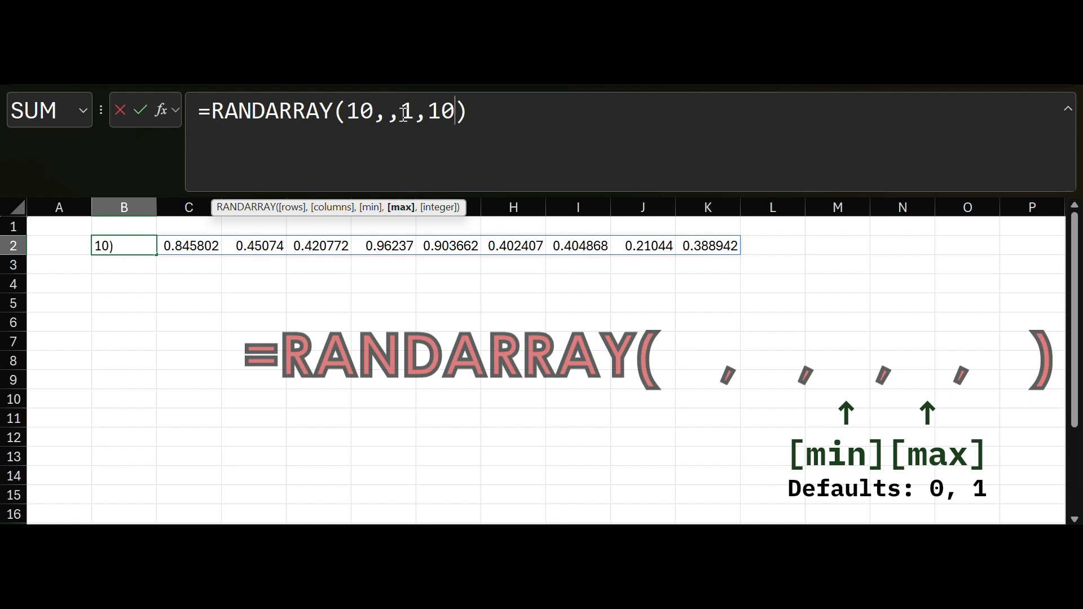
key(Return)
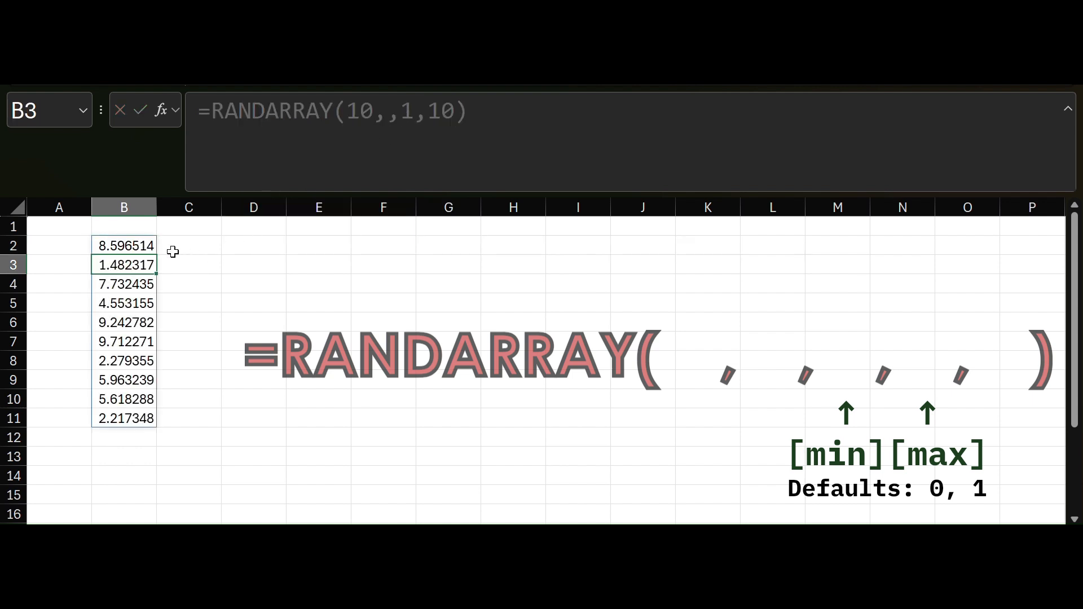
Add TRUE as the integer argument of the RANDARRAY formula in B2 to return whole numbers
click(150, 247)
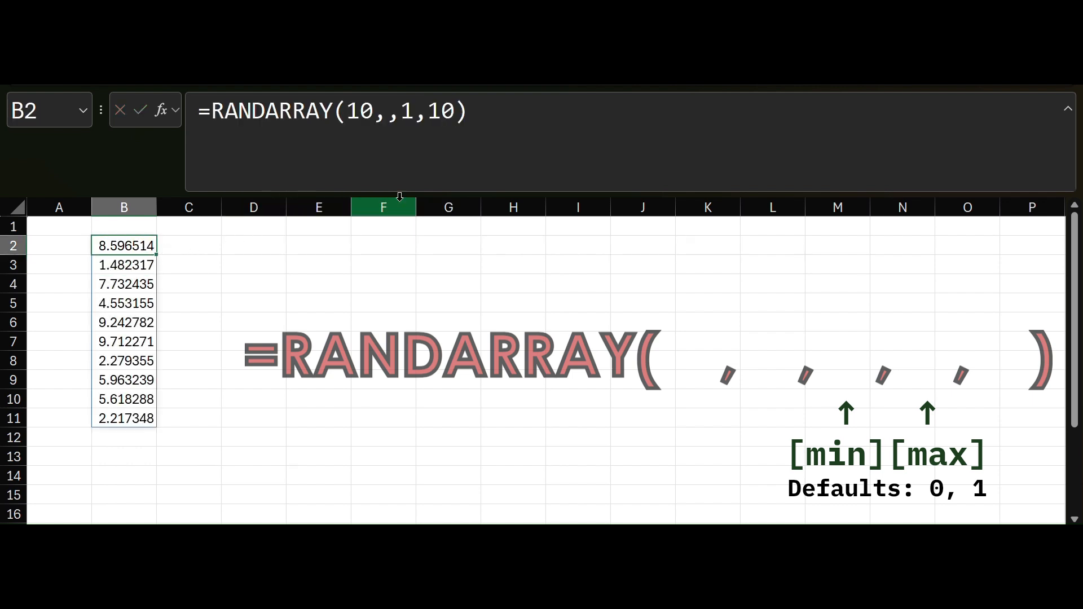
click(463, 113)
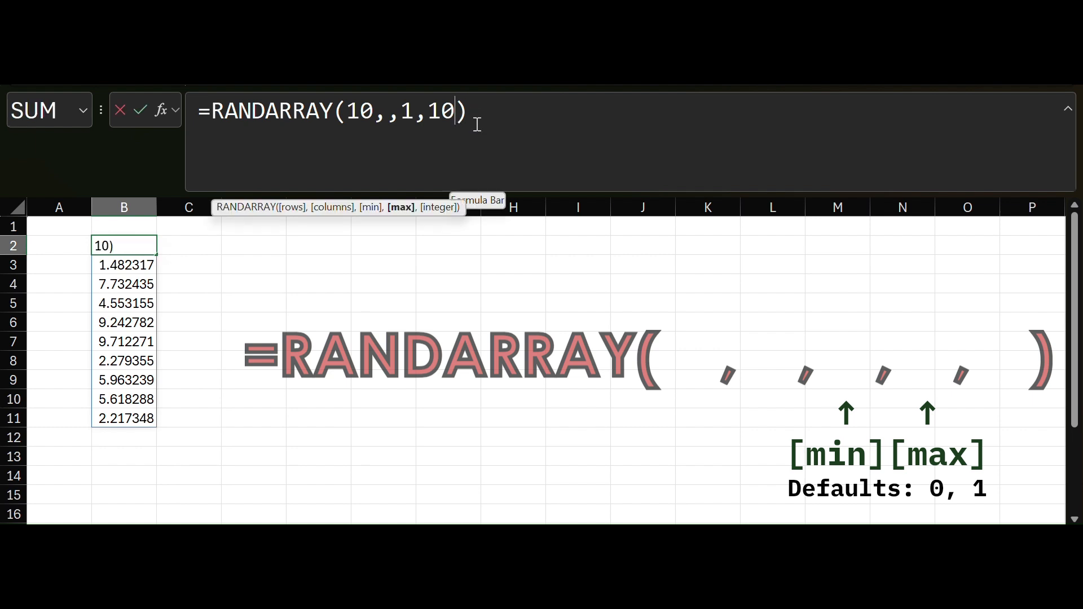
text(,)
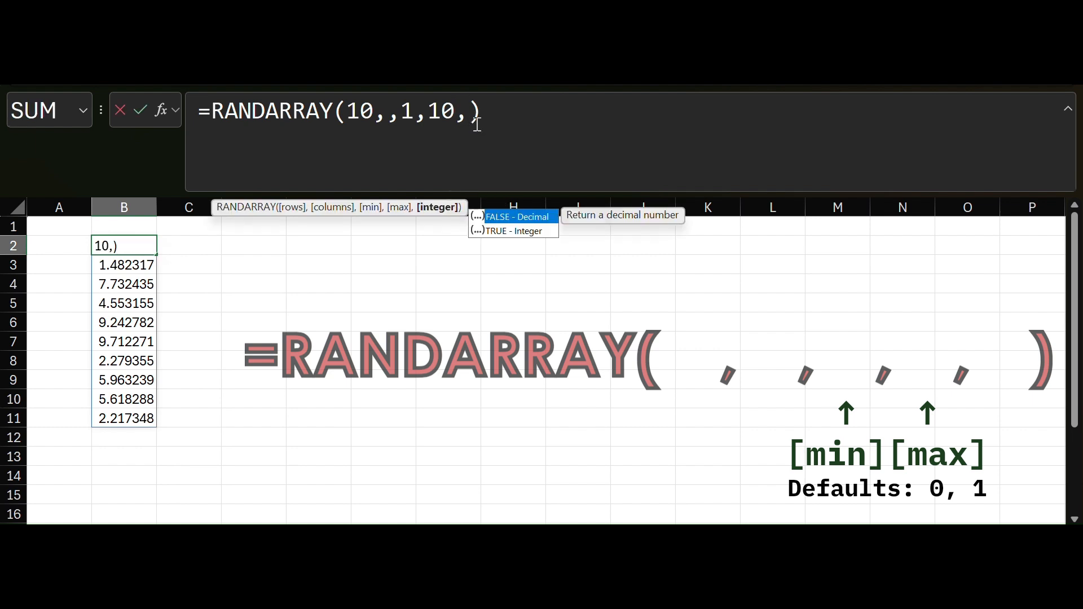
text(TRUE)
key(Return)
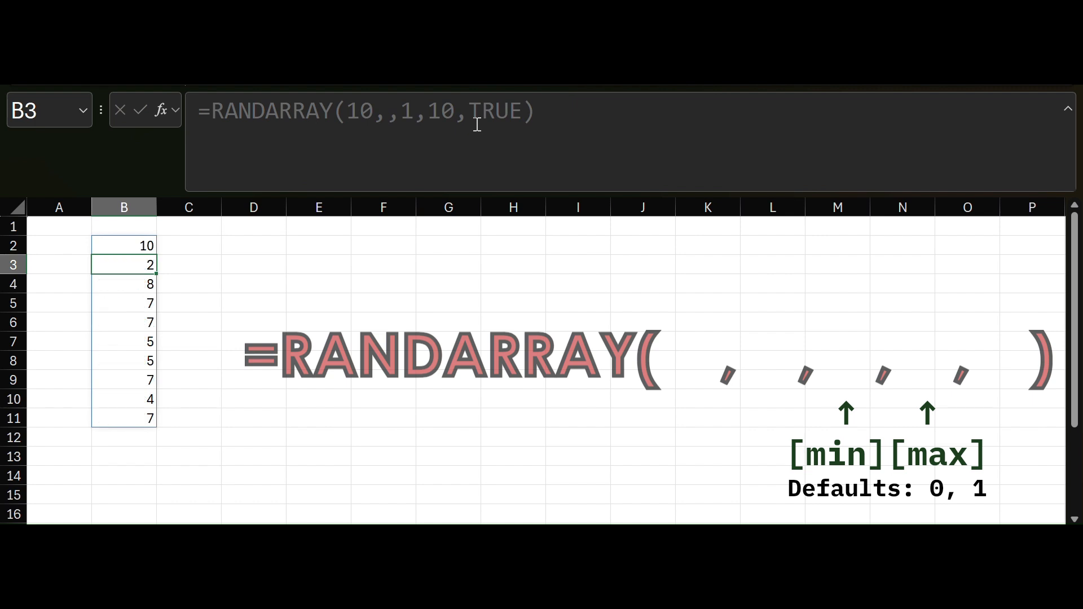
Replace TRUE with 1 in the integer argument of the B2 formula
click(138, 245)
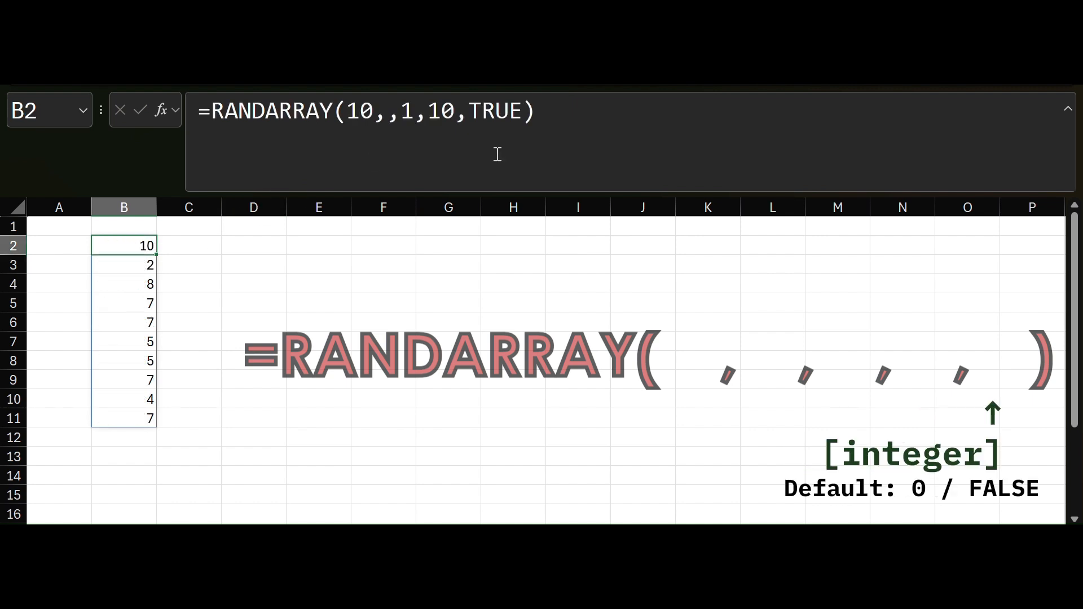
drag(526, 113, 471, 115)
text(1)
key(Return)
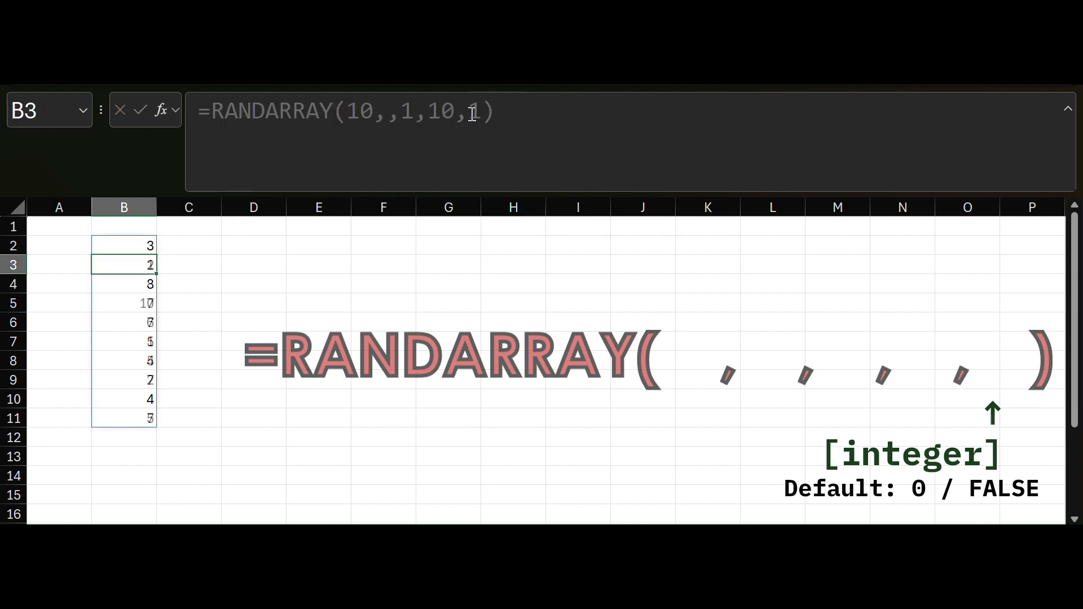
Recalculate the =RANDARRAY(10,,1,10,1) array in B2 repeatedly to generate new sets of random integers
click(146, 243)
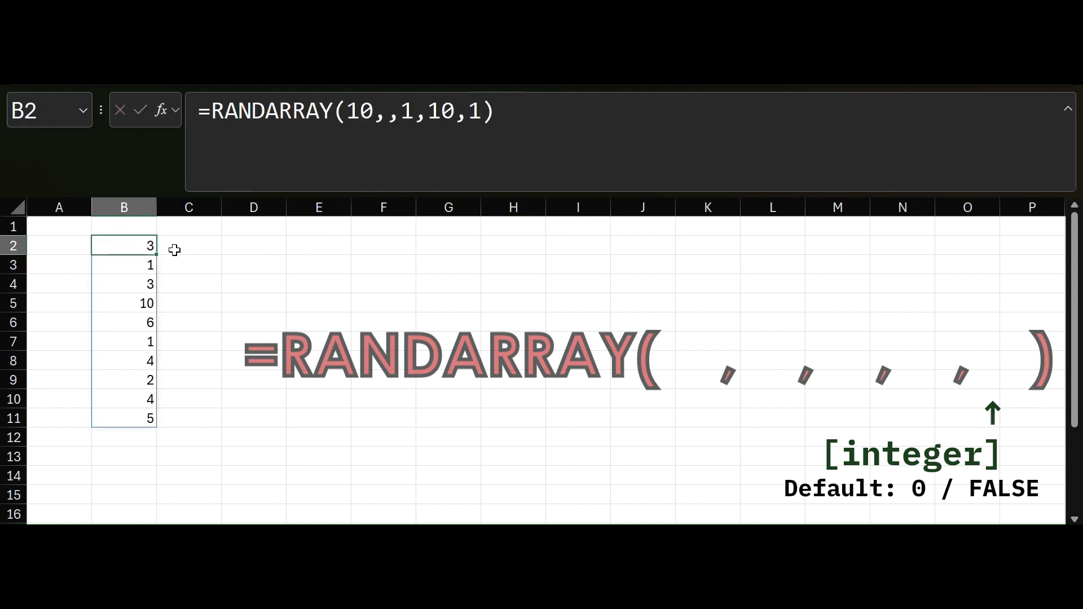
key(F9)
key(F9)
key(F9)
key(F9)
key(F9)
key(F9)
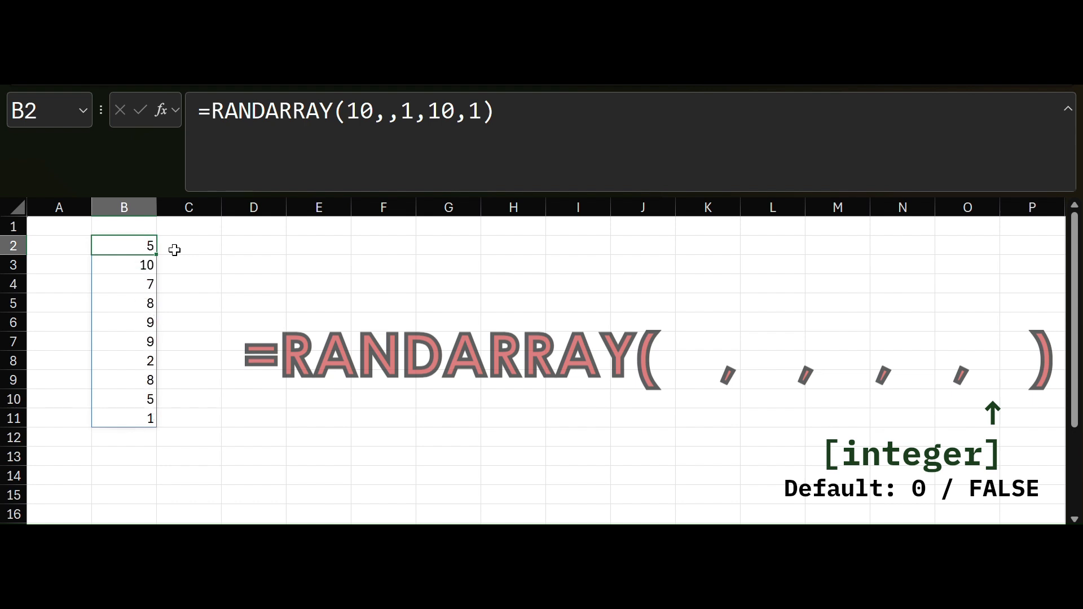
key(F9)
key(F9)
key(F9)
key(F9)
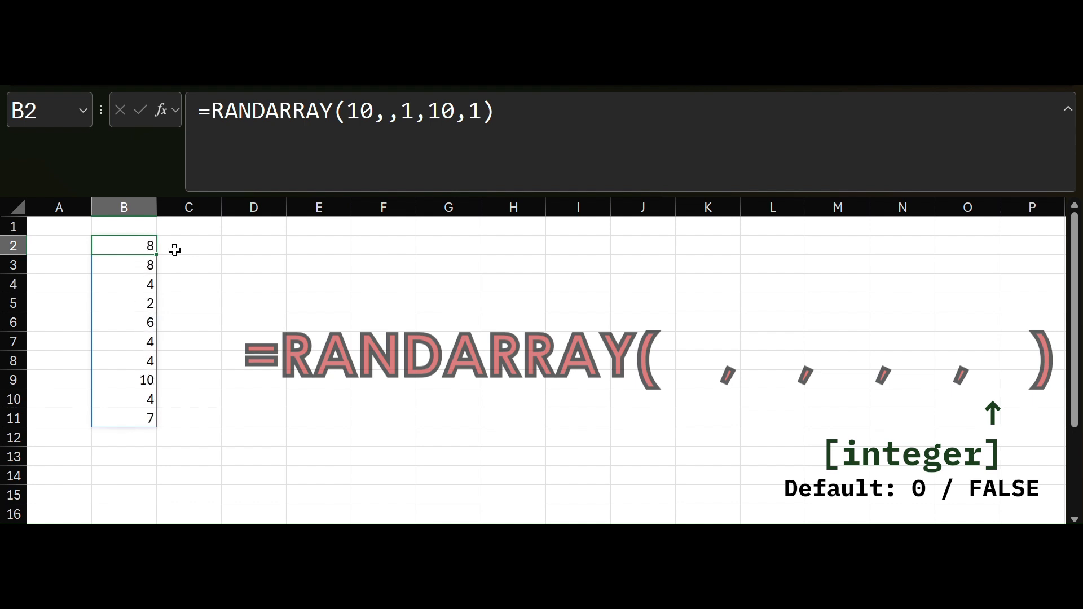
Recalculate the random integers, and set the sample size n in A2 to 100
key(F9)
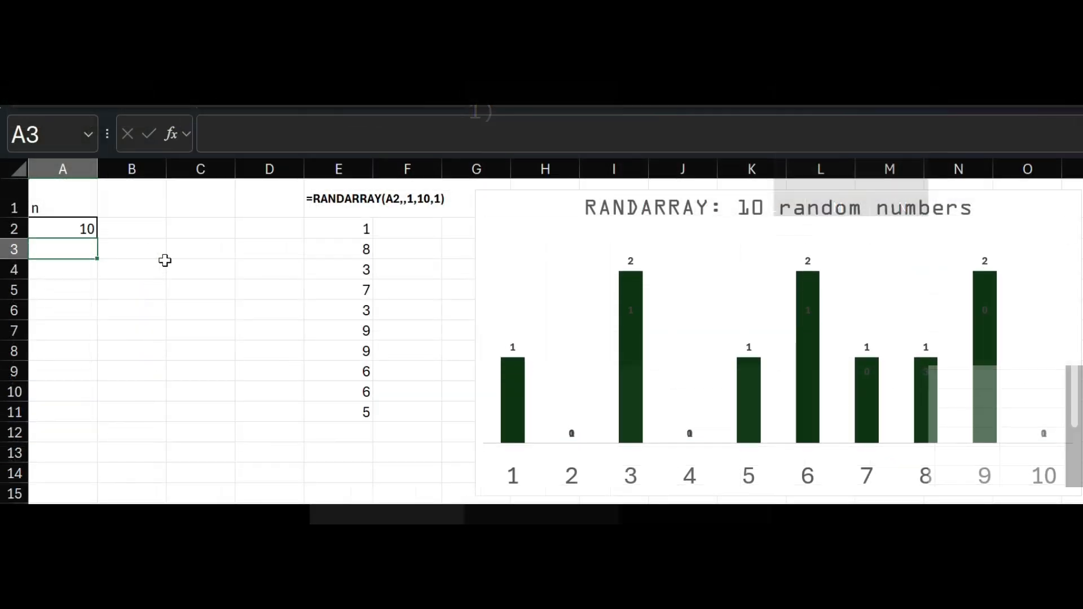
key(F9)
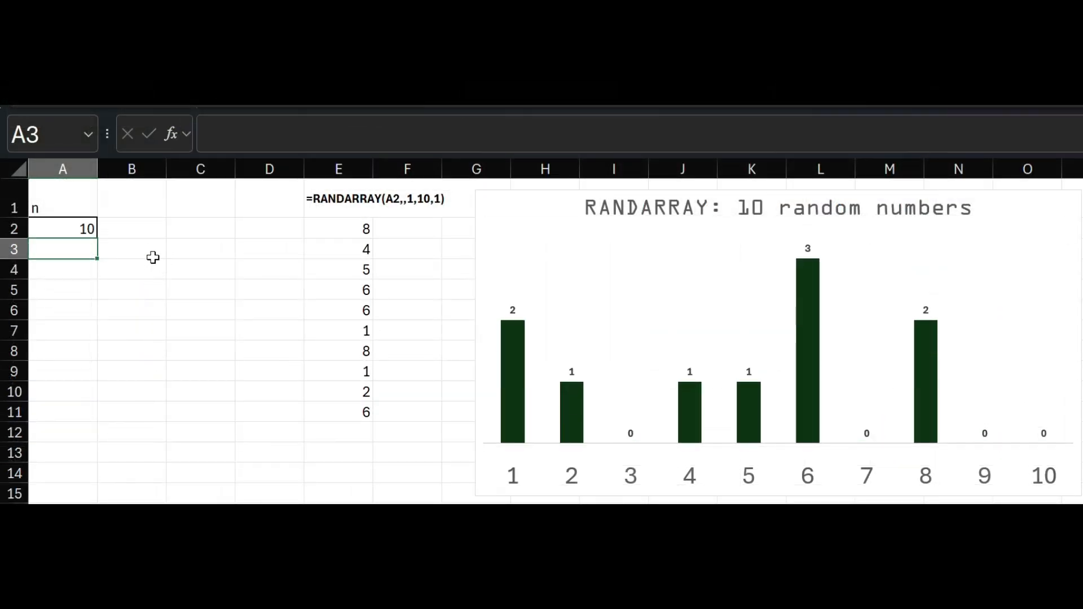
double_click(90, 229)
text(0)
key(Return)
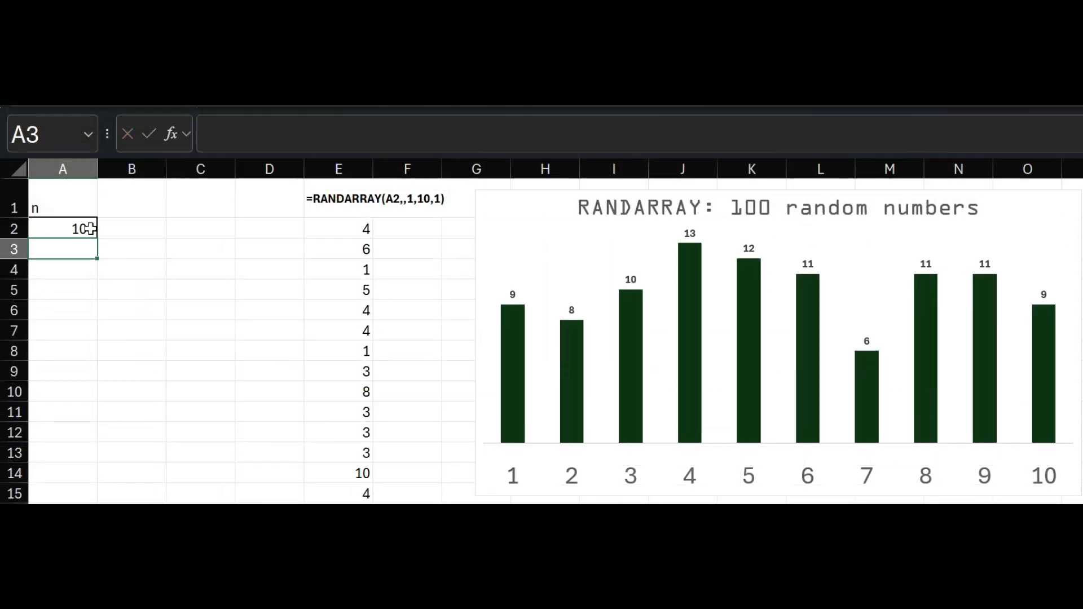
Recalculate the sheet repeatedly to redraw the distribution chart for 100 random numbers
key(F9)
key(F9)
key(F9)
key(F9)
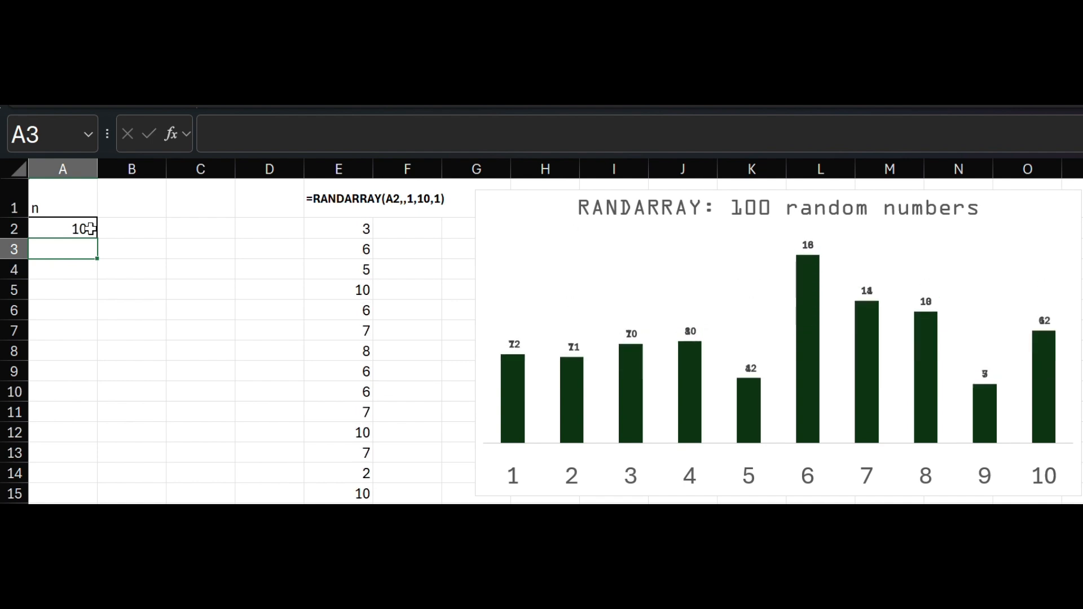
key(F9)
key(F9)
Set the sample size n in A2 to 1000
click(90, 229)
text(100)
key(Return)
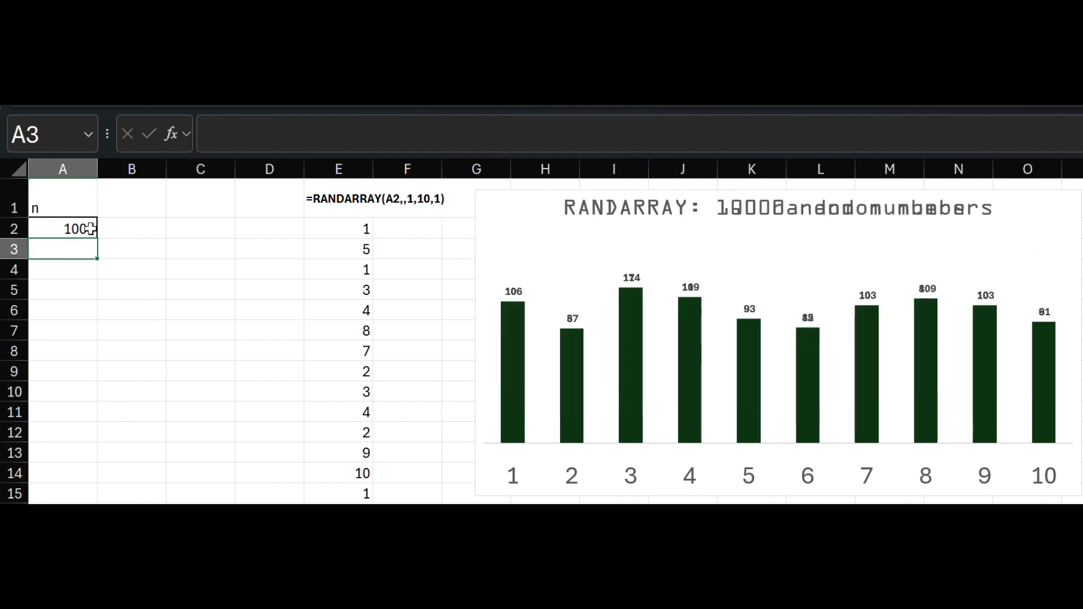
Recalculate the sheet repeatedly to redraw the distribution chart for 1,000 random numbers
key(F9)
key(F9)
key(F9)
key(F9)
key(F9)
key(F9)
key(F9)
key(F9)
key(F9)
Set the sample size n in A2 to 10000
click(90, 228)
text(10000)
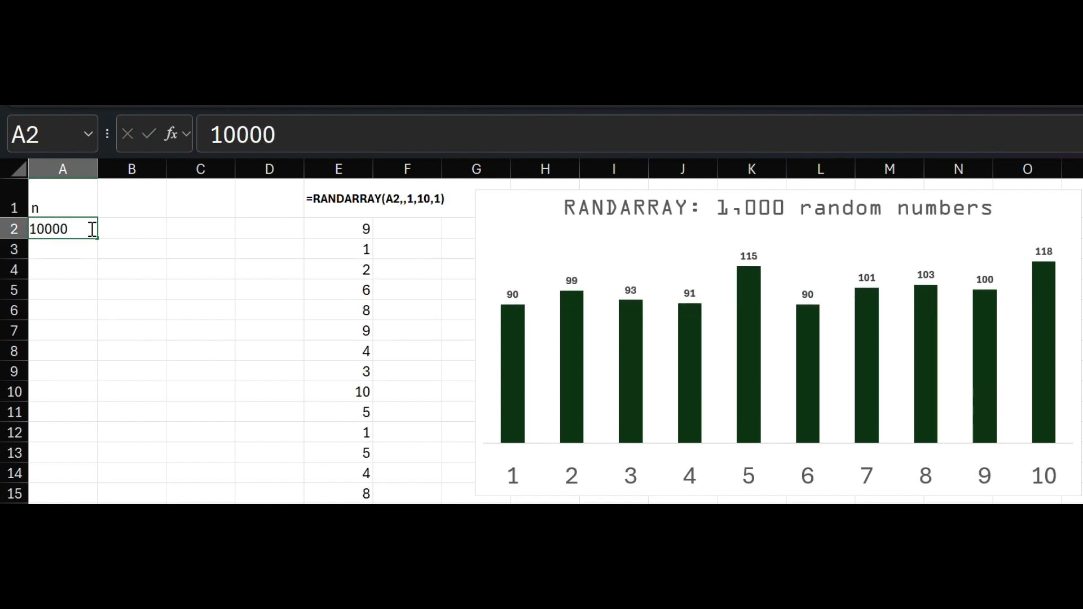
key(Return)
Recalculate the sheet repeatedly to redraw the distribution chart for 10,000 random numbers
key(F9)
key(F9)
key(F9)
key(F9)
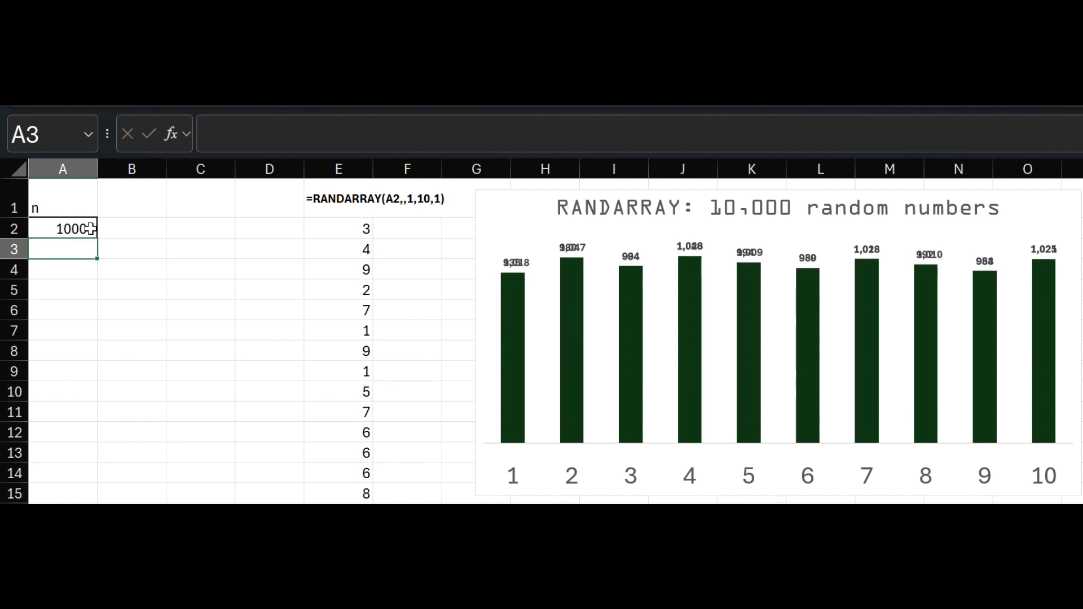
key(F9)
key(F9)
key(F9)
key(F9)
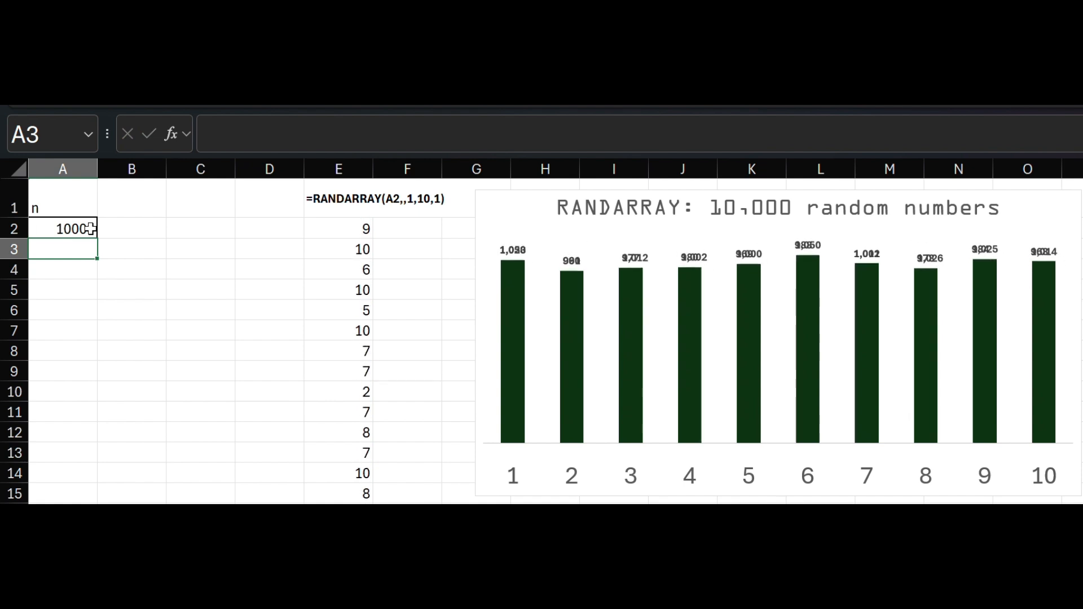
key(F9)
Set the sample size n in A2 to 1000000
click(90, 228)
text(1000000)
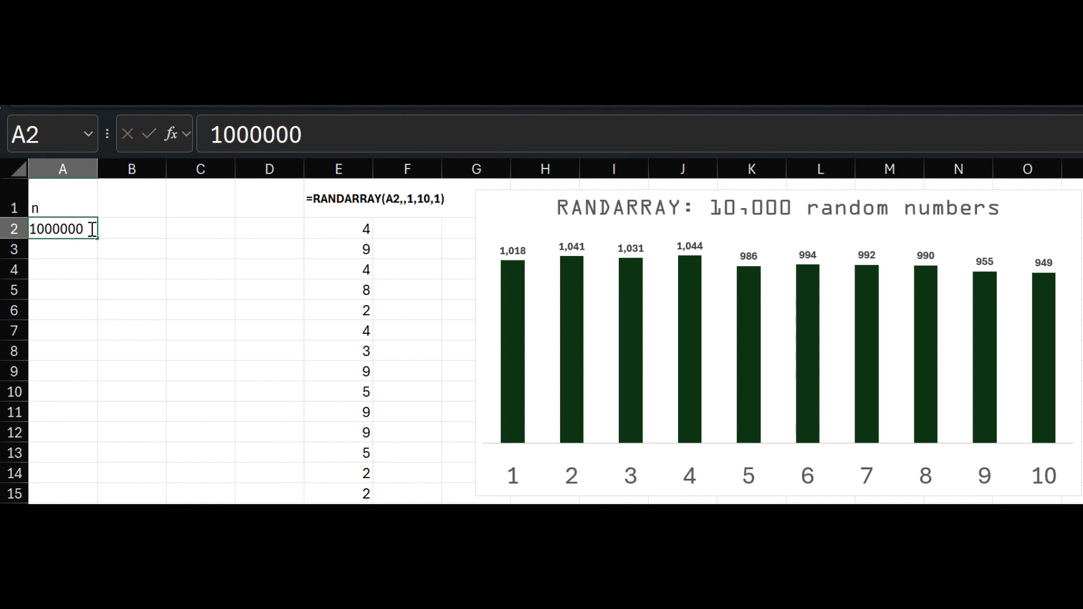
key(Return)
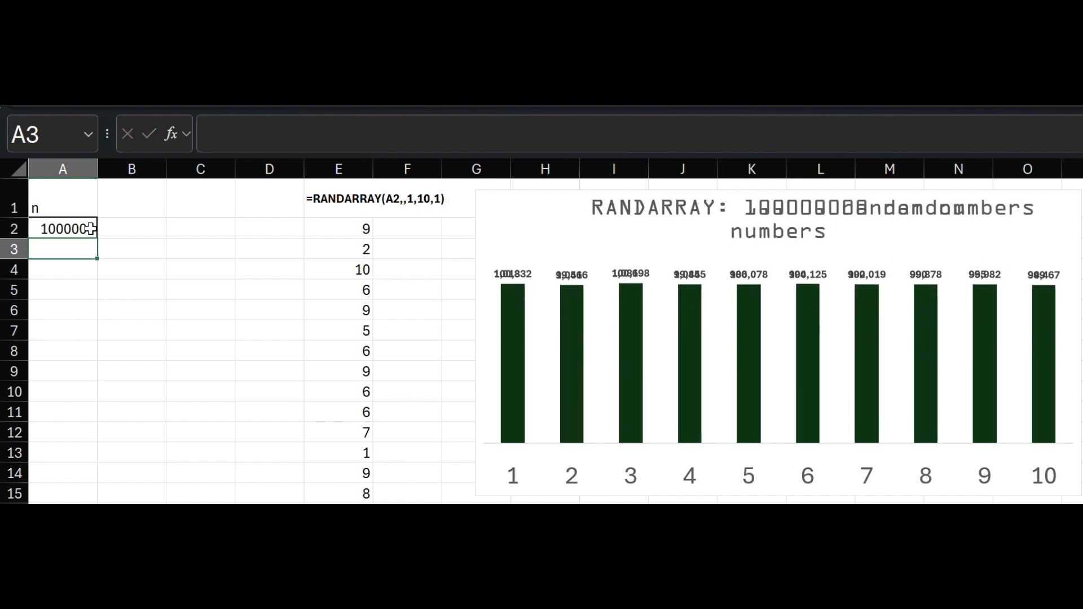
Recalculate the sheet repeatedly to redraw the distribution chart for 1,000,000 random numbers
key(F9)
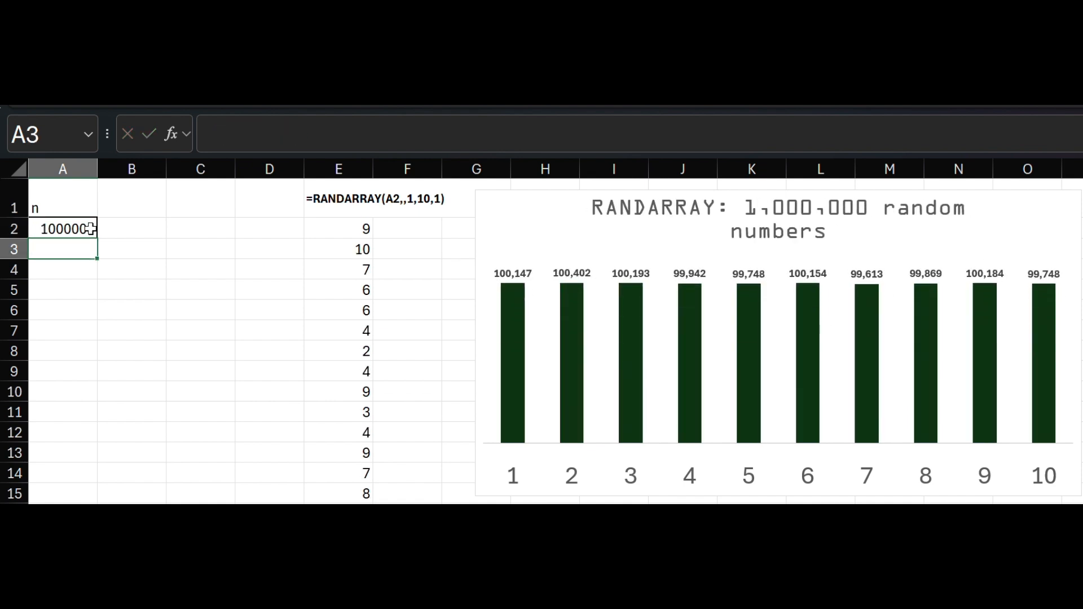
key(F9)
key(F9)
key(F9)
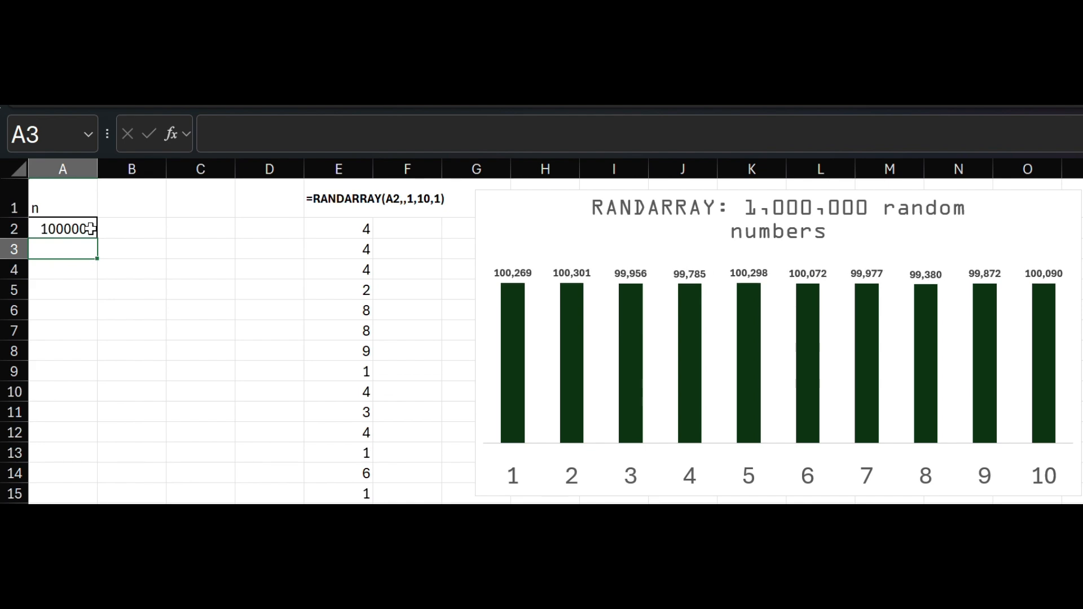
key(F9)
key(F9)
key(F9)
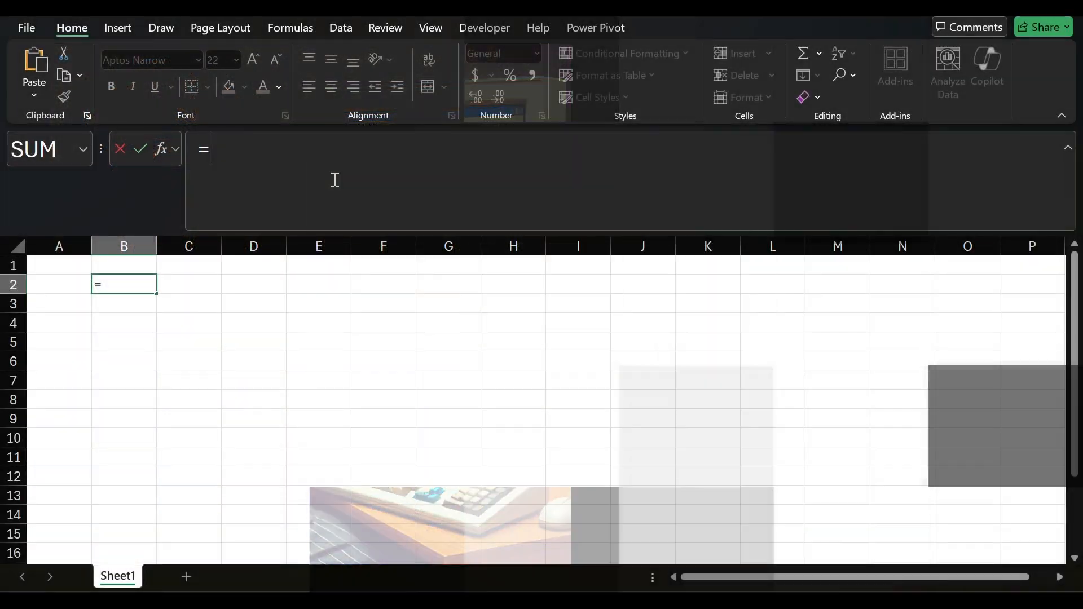
Enter =RANDARRAY(20,,,,1) in B2 to generate 20 rows of random zeros and ones
text(RANDA)
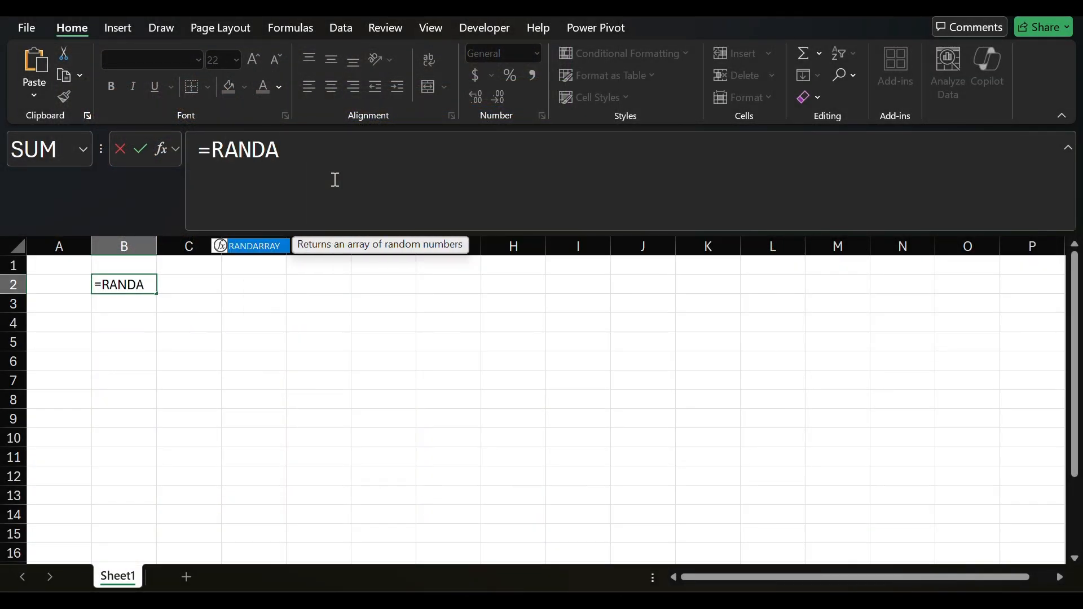
text(RRAY)
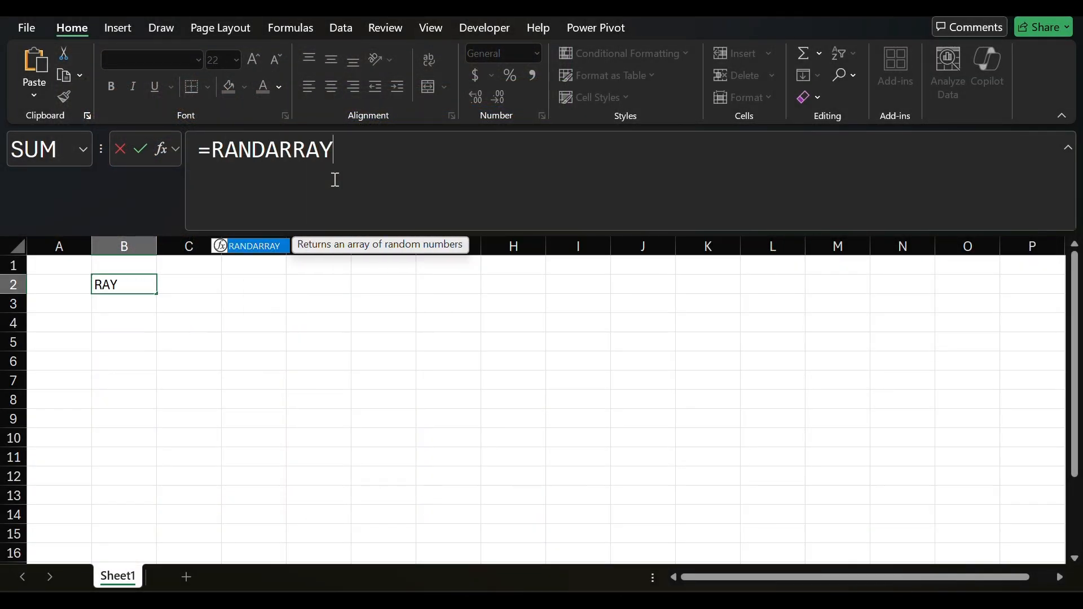
text((20,,)
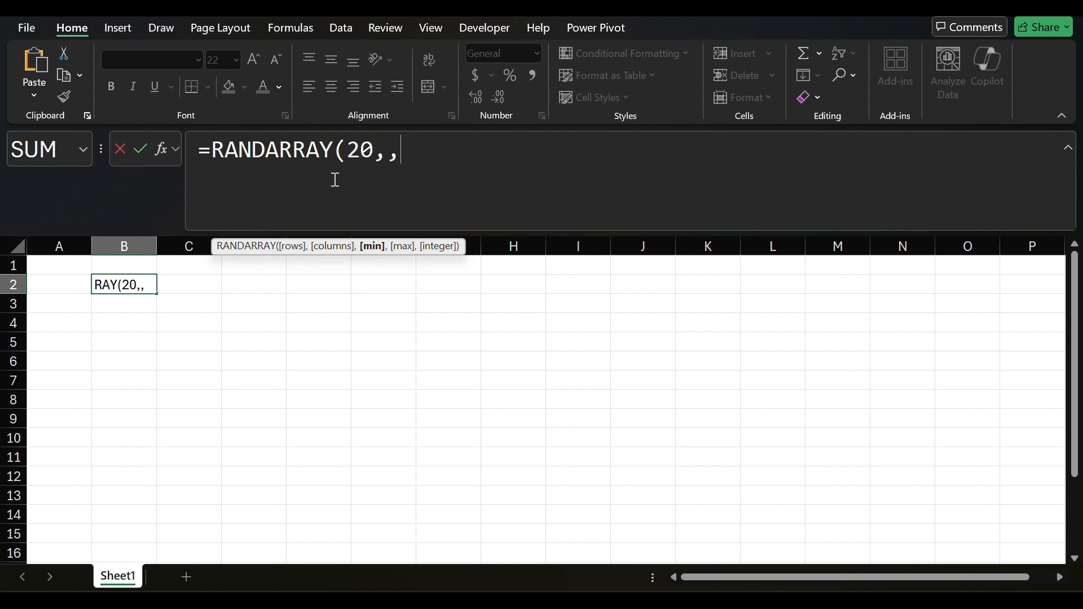
text(,,)
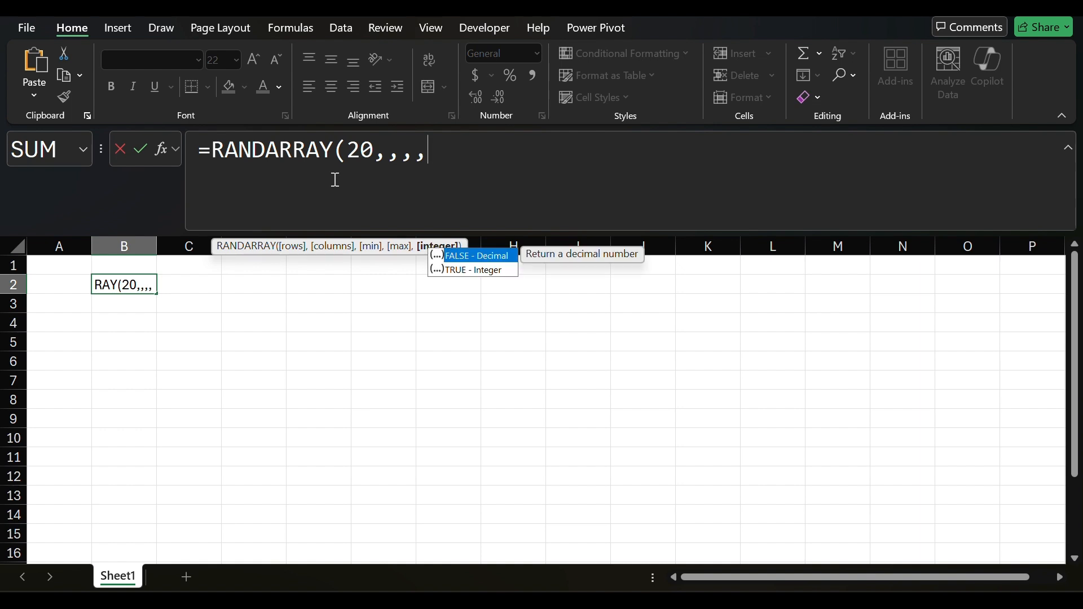
text(1))
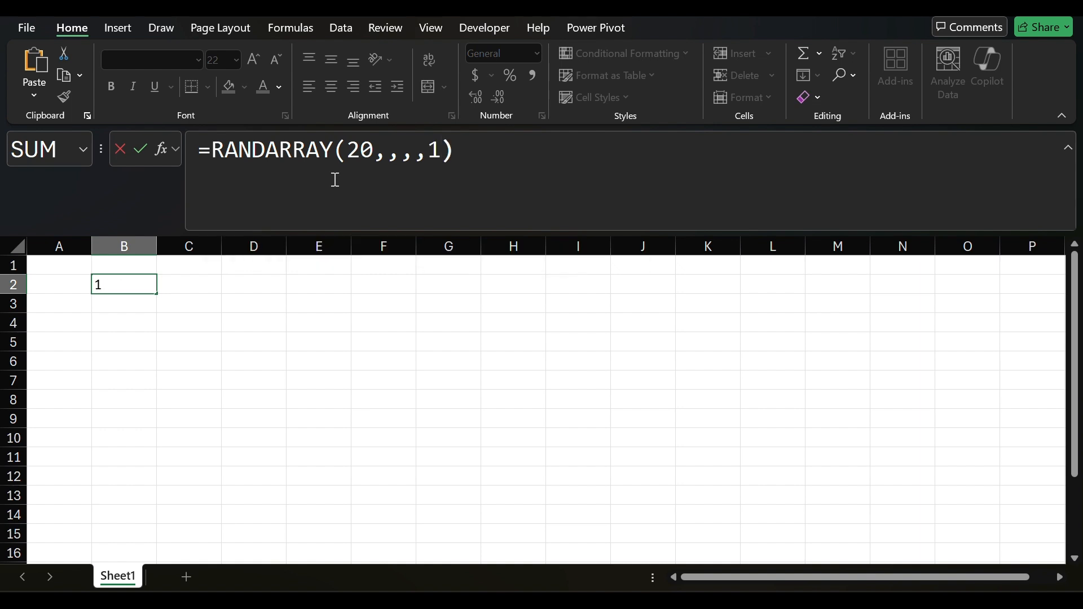
key(Return)
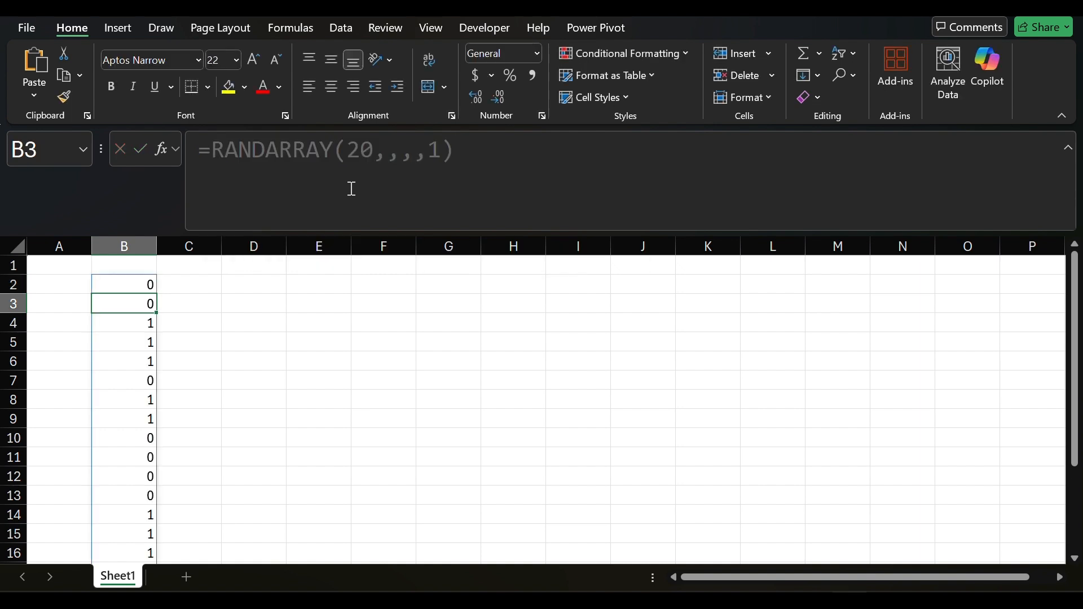
Wrap the B2 formula in IF to simulate coin flips: =IF(RANDARRAY(20,,,,1),"H","T")
drag(1077, 418, 1042, 303)
click(142, 283)
click(243, 167)
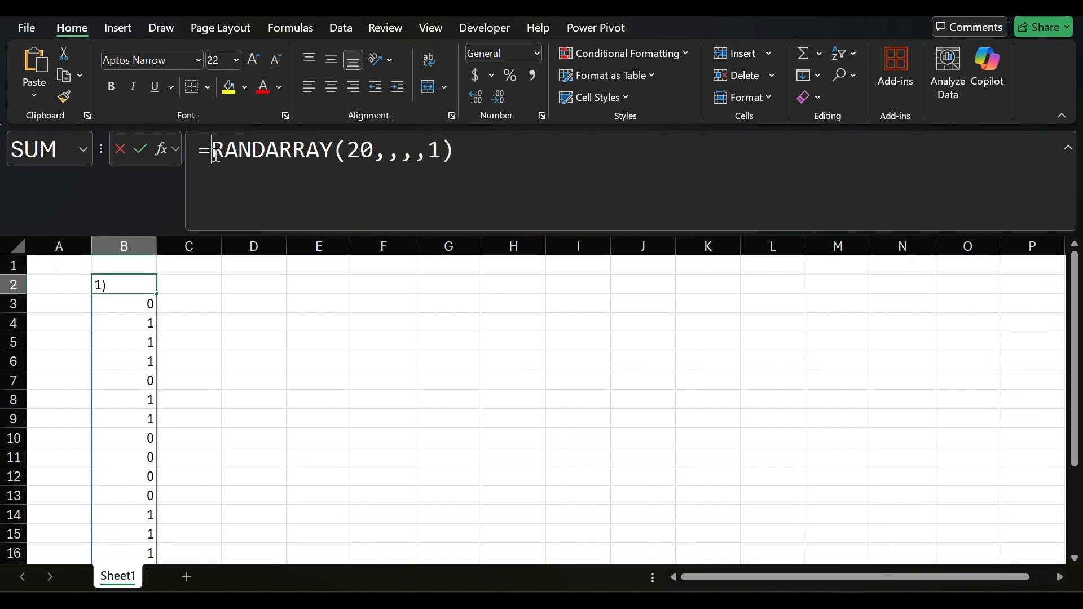
text(IF()
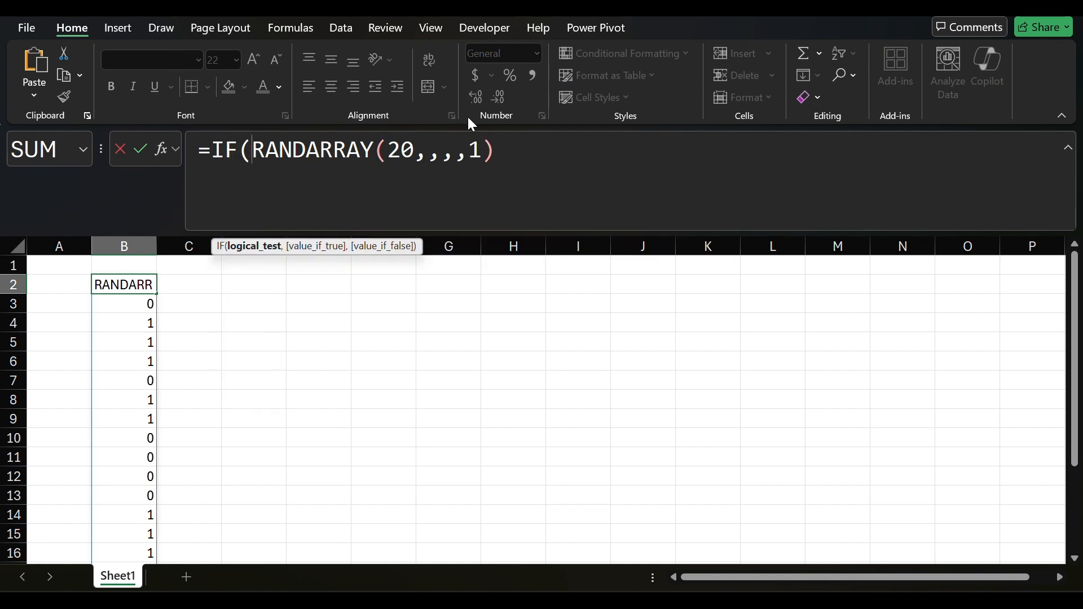
key(End)
text(,"H",")
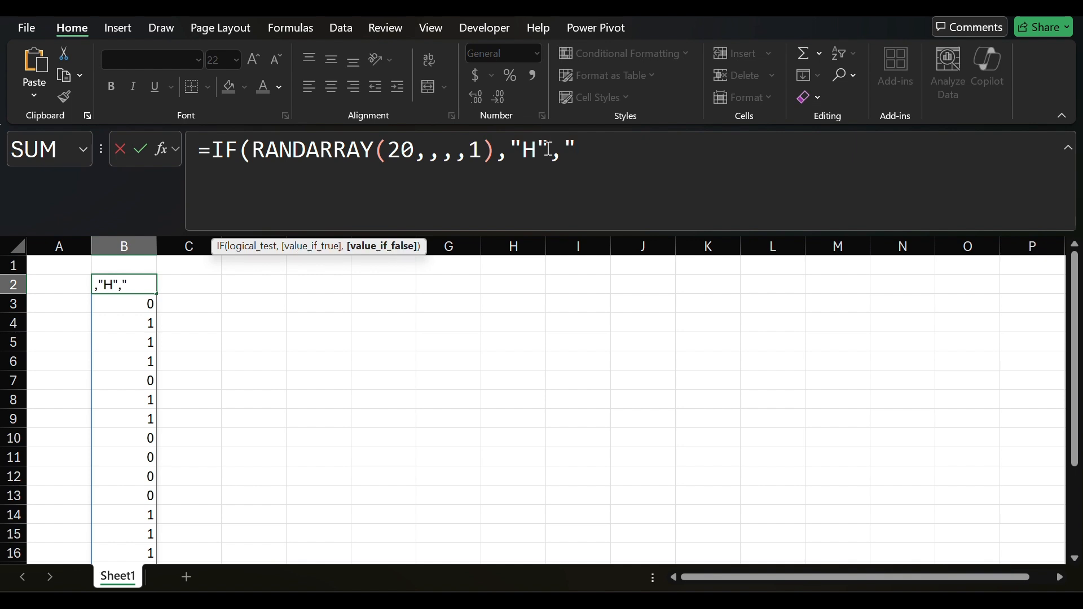
text(T"))
key(Return)
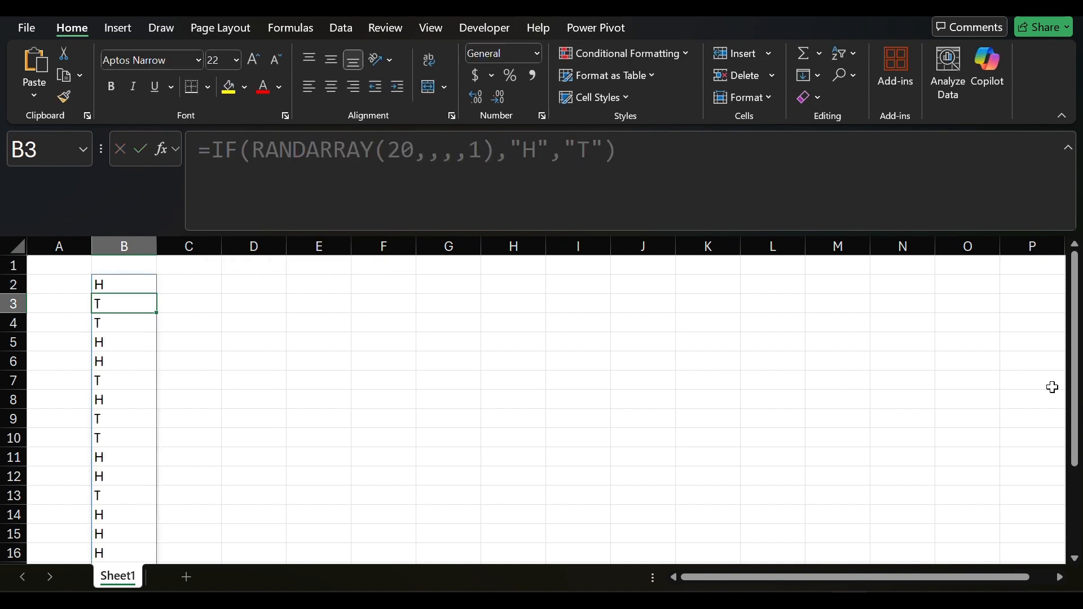
Recalculate the coin-flip array in column B repeatedly to generate new sequences of H and T
key(F9)
key(F9)
key(F9)
key(F9)
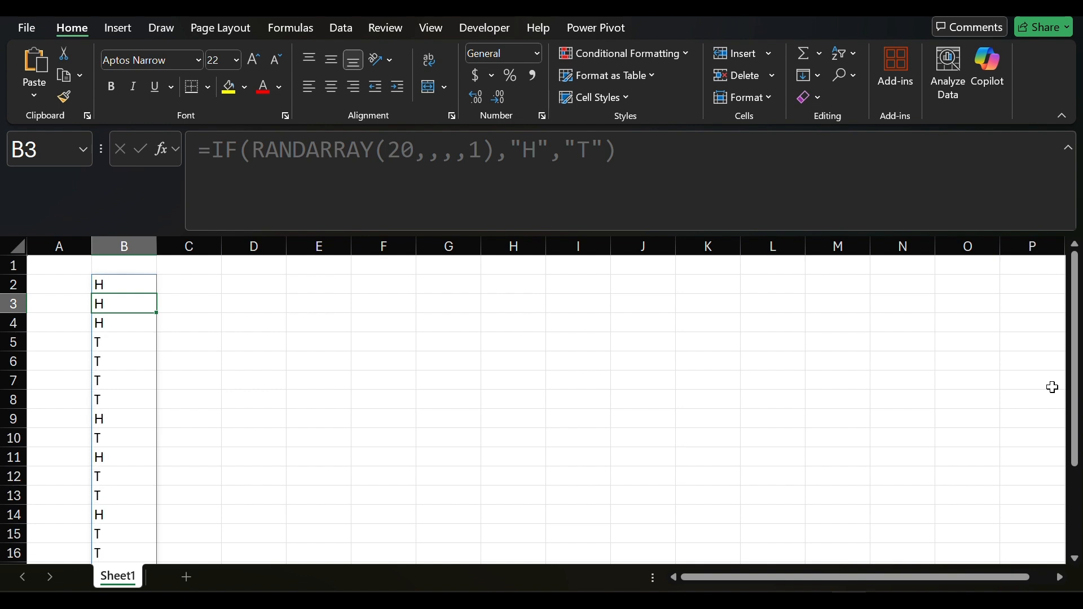
key(F9)
key(F9)
key(F9)
key(F9)
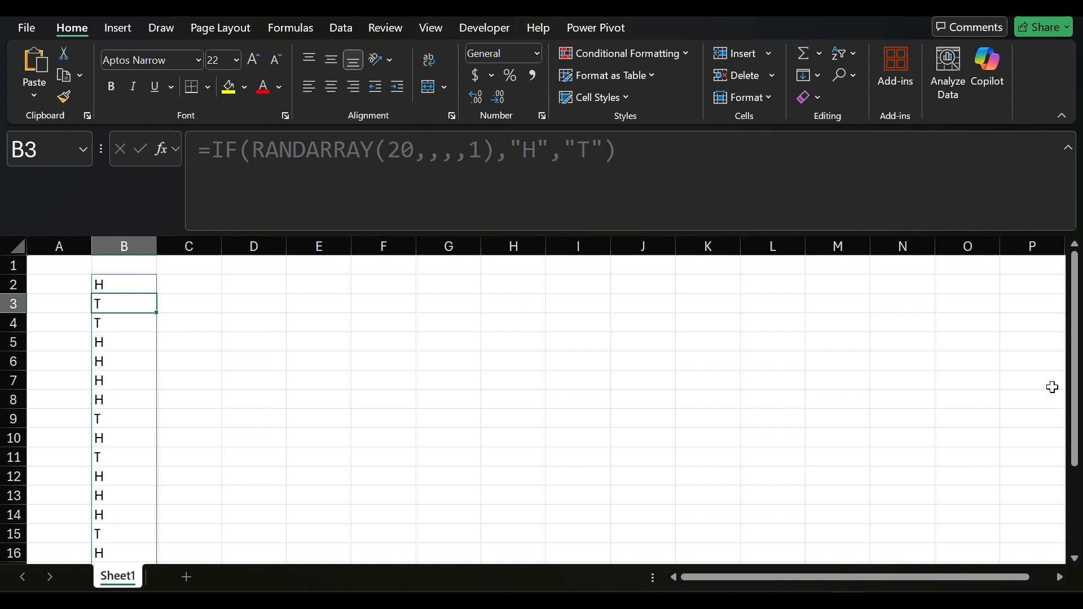
key(F9)
key(F9)
key(F9)
key(F9)
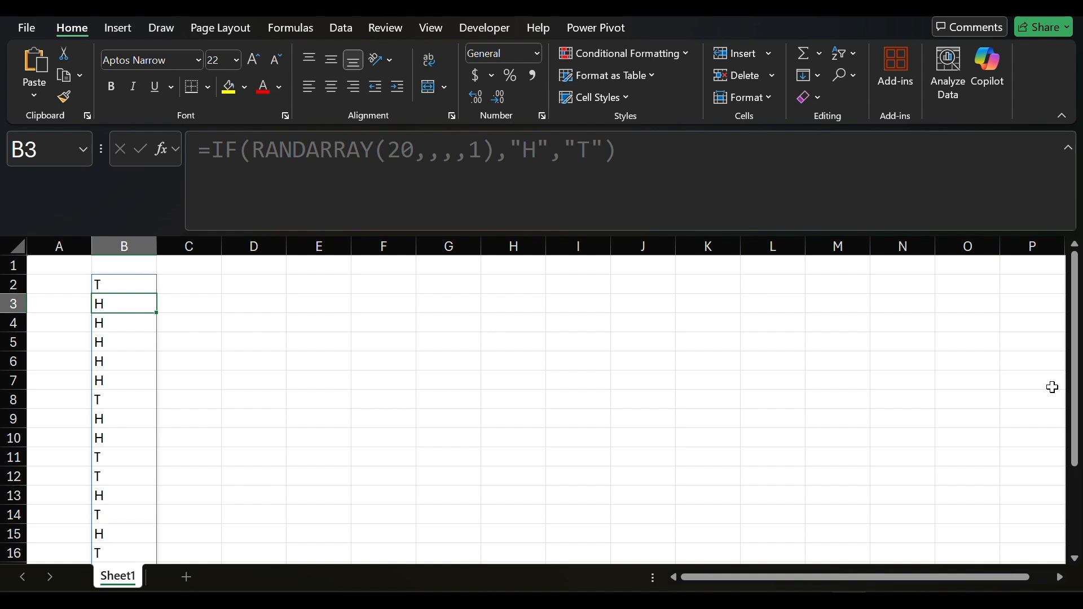
key(F9)
key(F9)
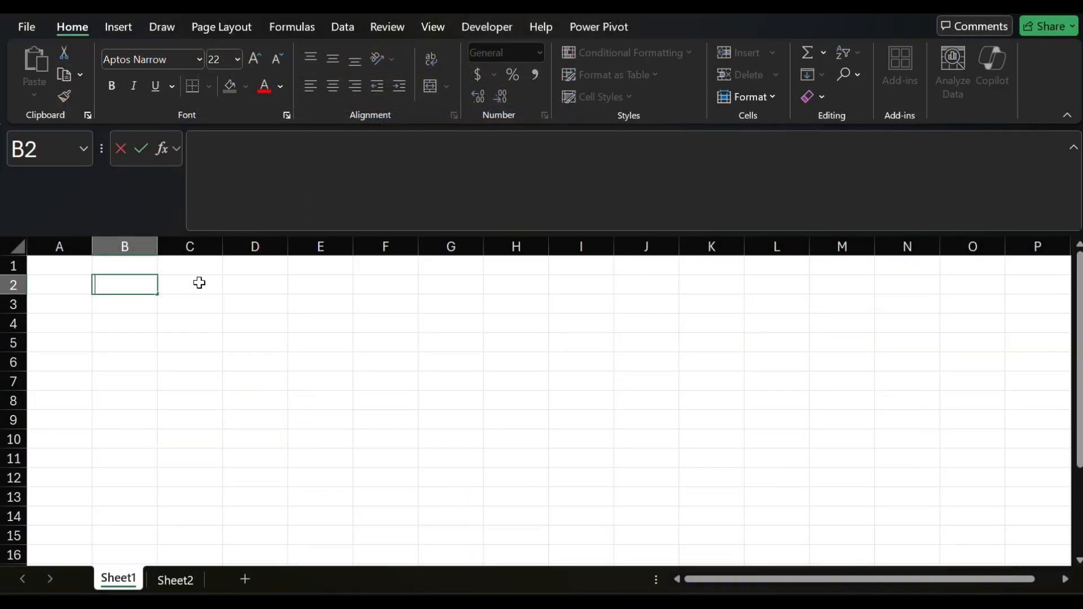
Enter =RANDARRAY(20)<=0.7 in C2 of Sheet1 to test 20 random decimals against 0.7
click(202, 281)
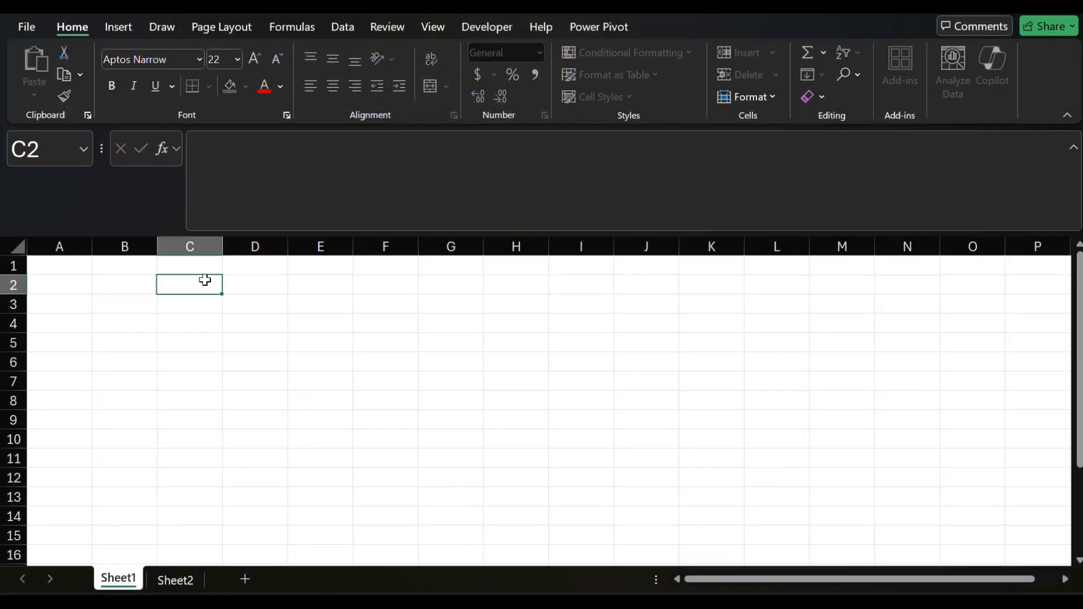
click(301, 151)
text(=)
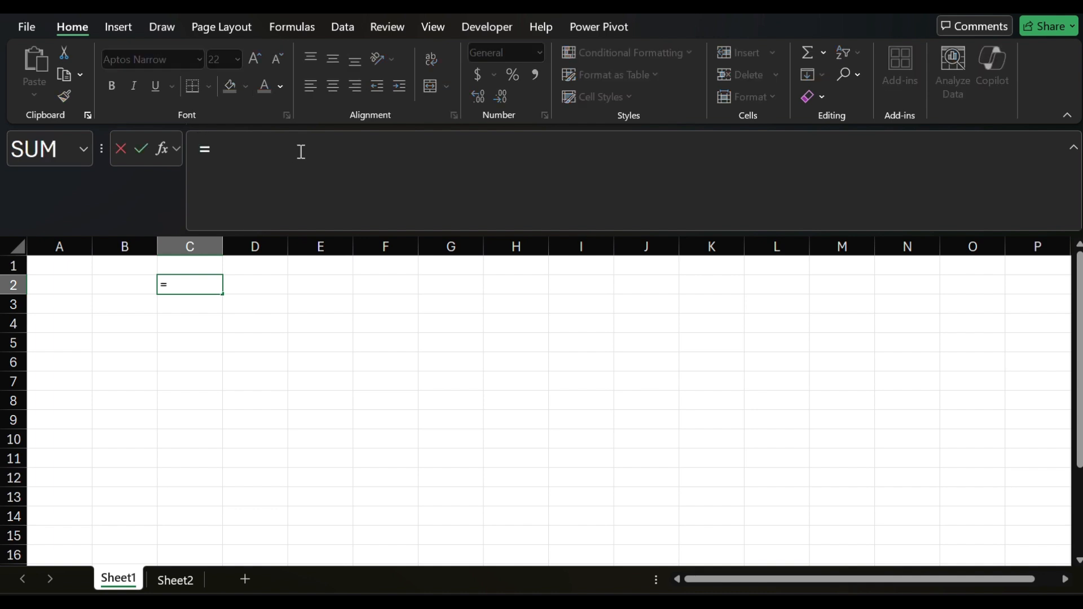
text(RAN)
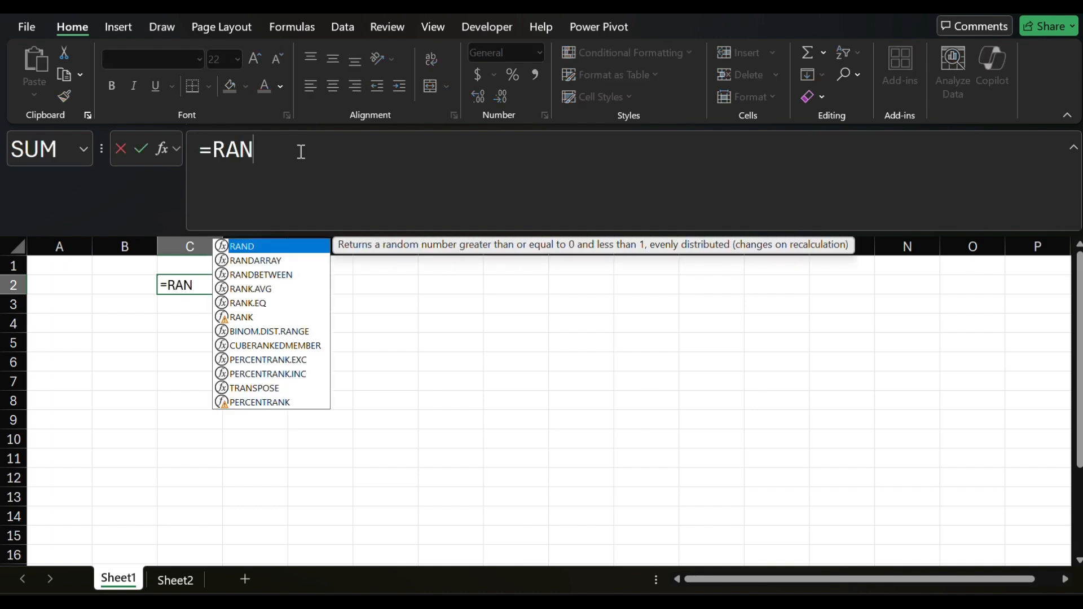
text(DARRA)
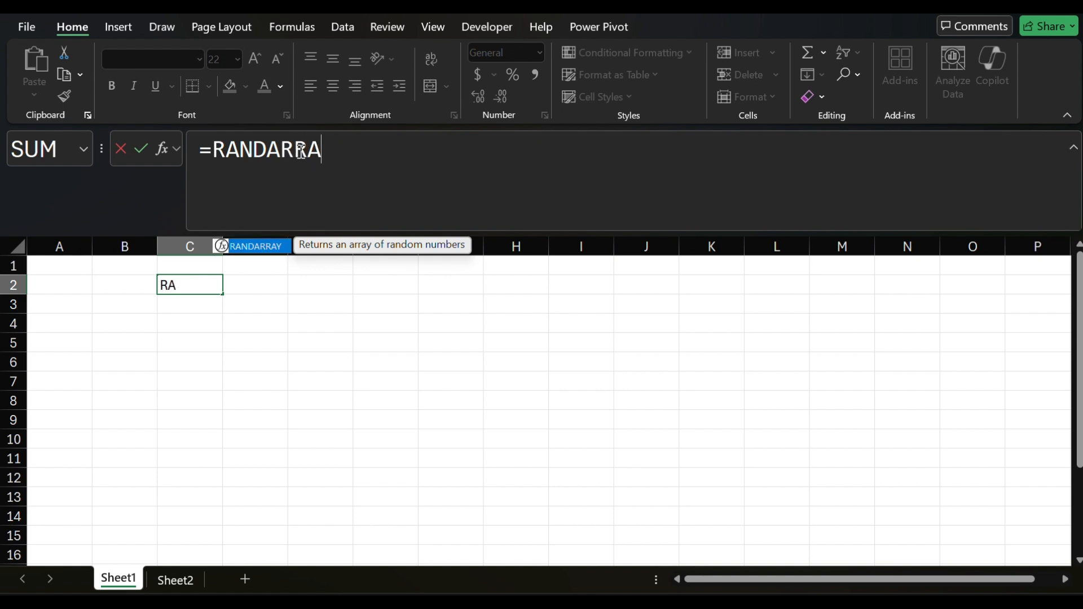
text(Y())
key(BackSpace)
text(20))
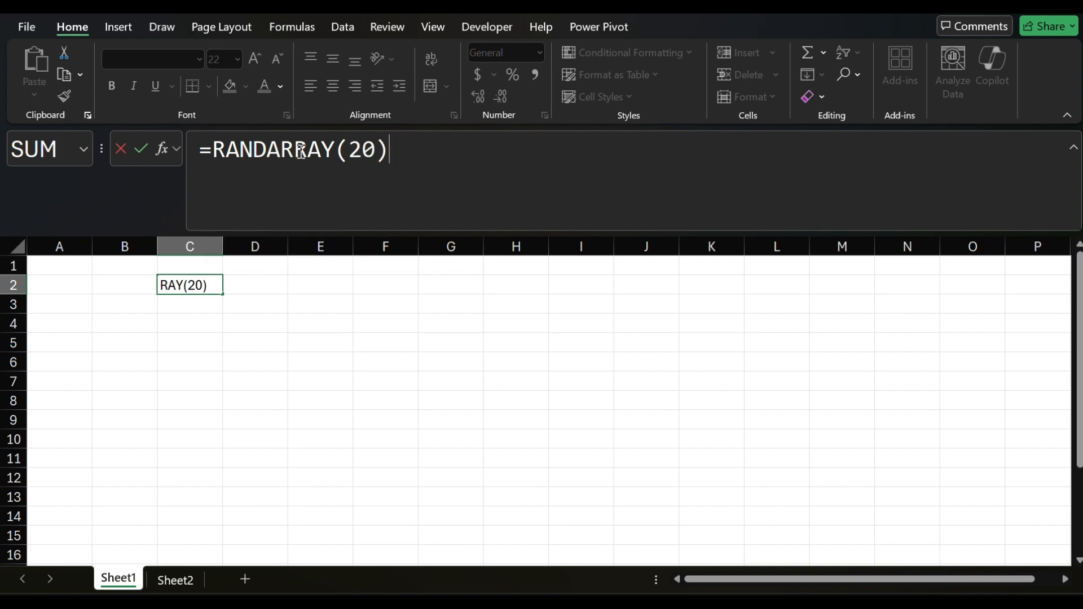
text(<=0.7)
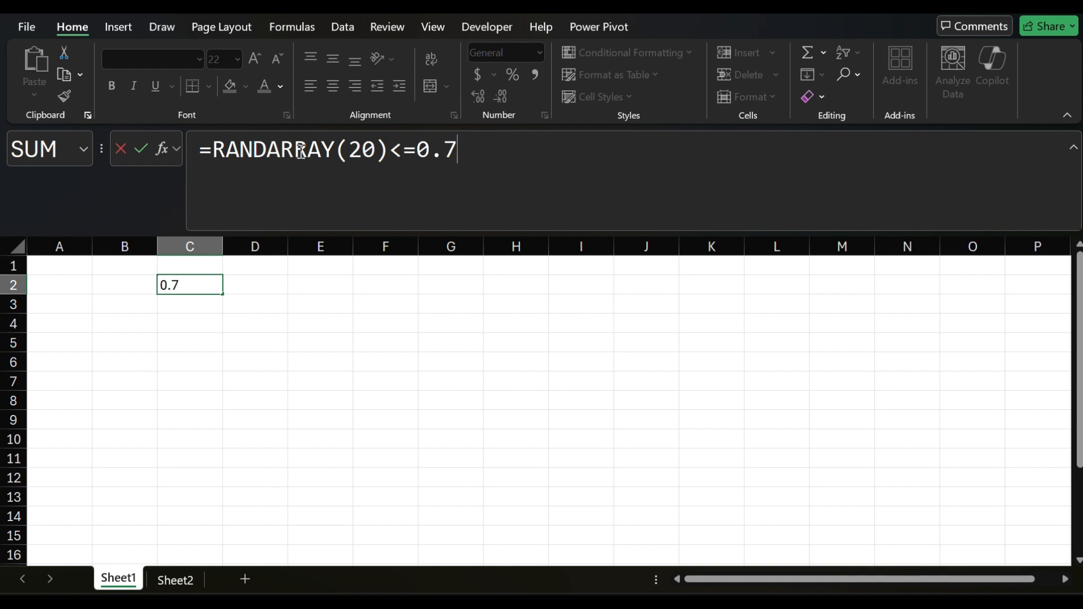
key(Return)
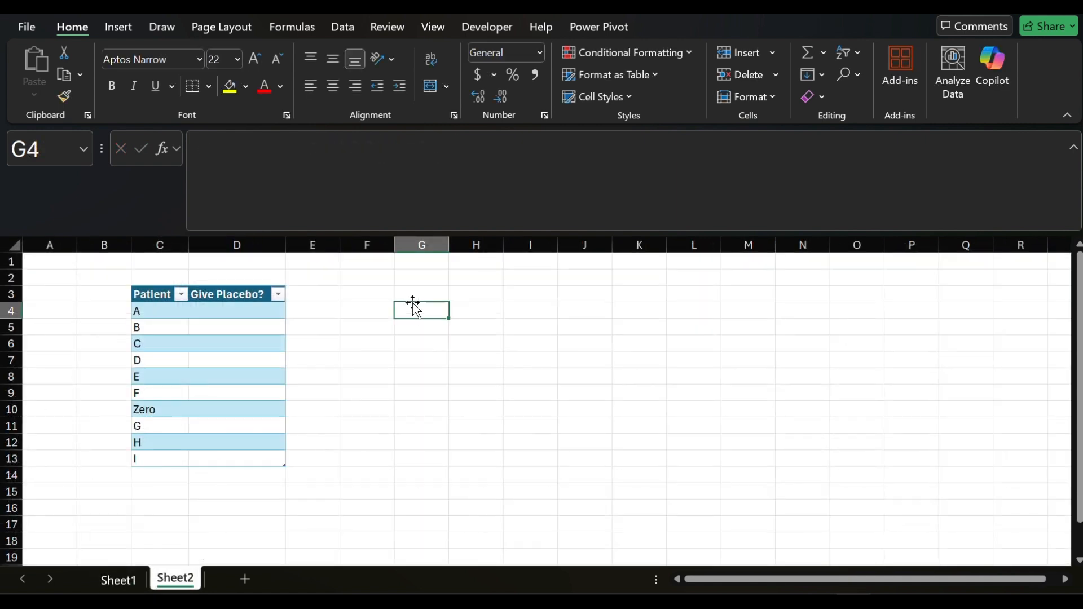
Enter =ROWS(Table1[Patient]) in G4 to count the patients in the table
text(=rows()
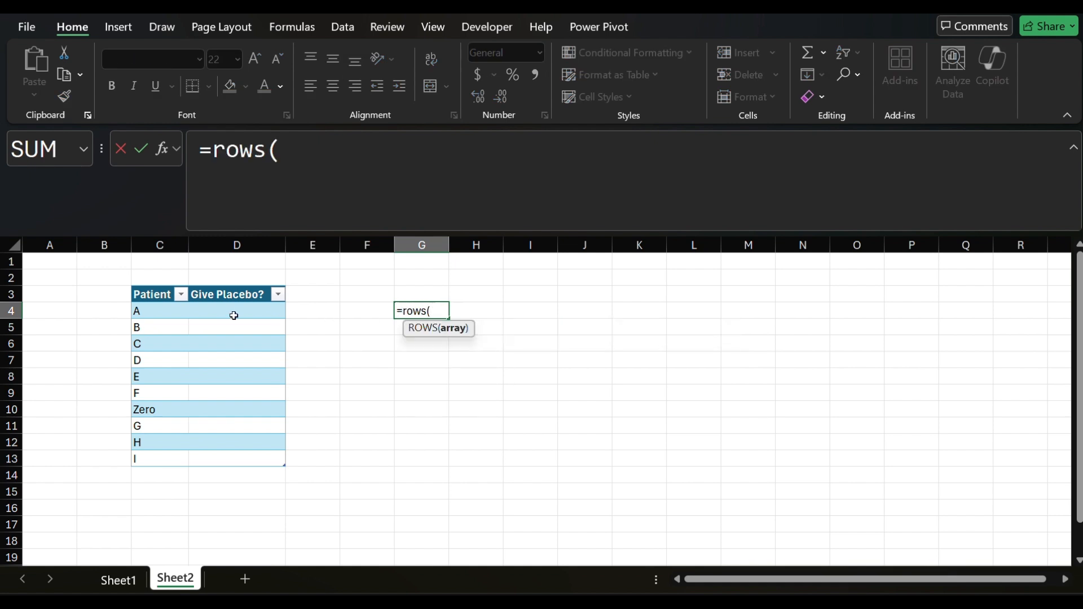
drag(154, 315, 147, 458)
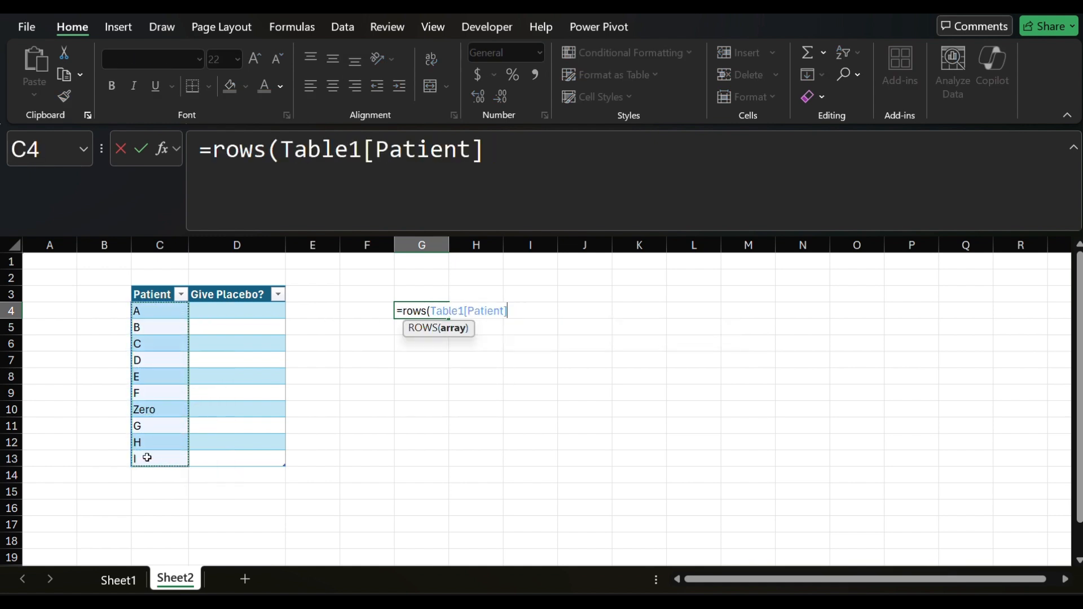
text())
key(Return)
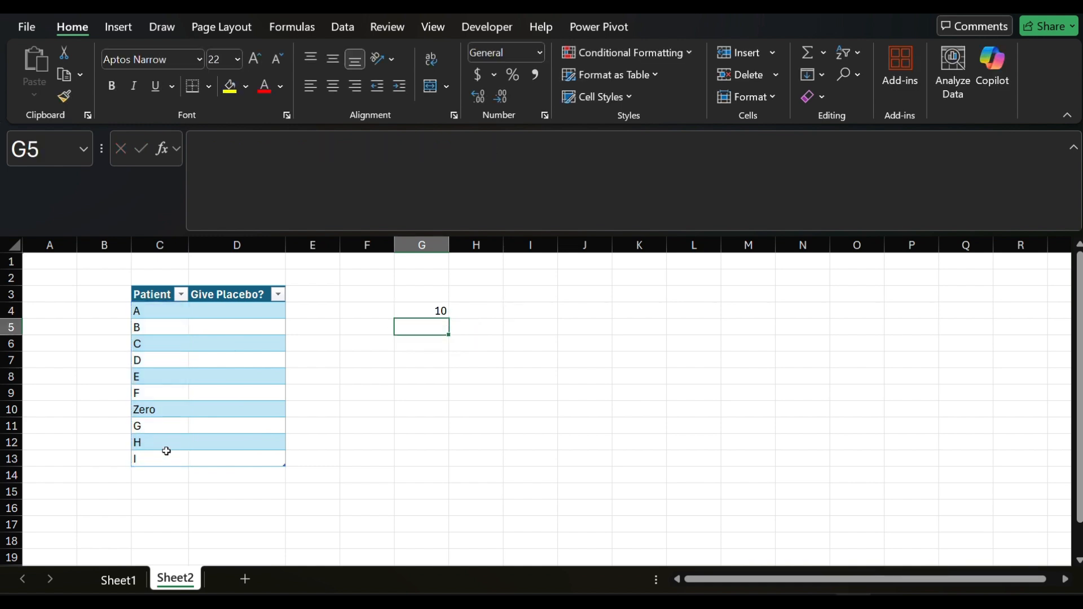
Extend the G4 formula to =RANDARRAY(ROWS(Table1[Patient]))<=0.7 to return one random TRUE or FALSE per patient
click(440, 312)
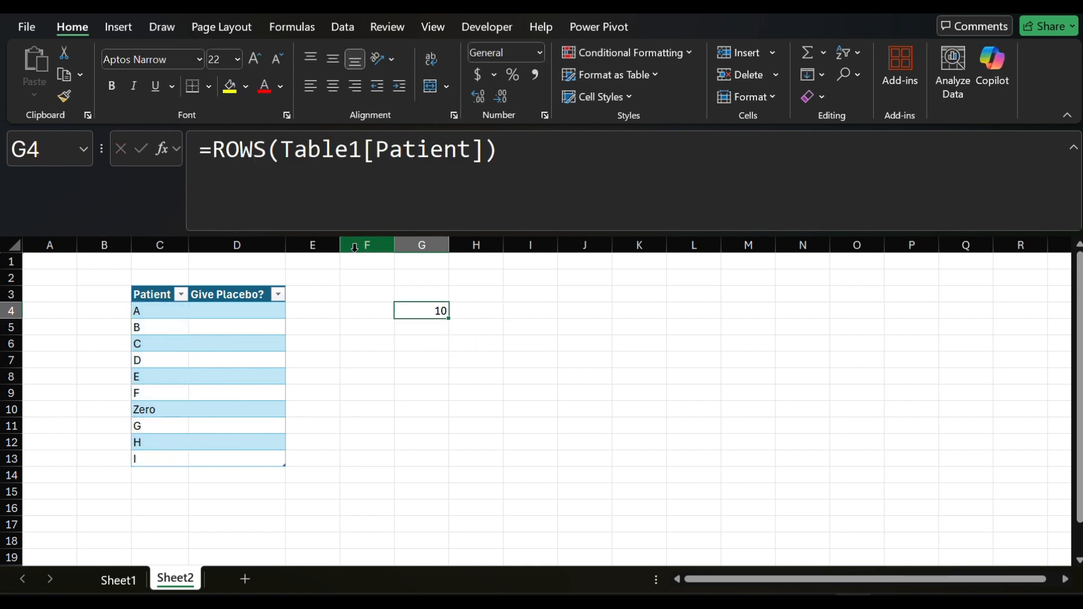
click(218, 151)
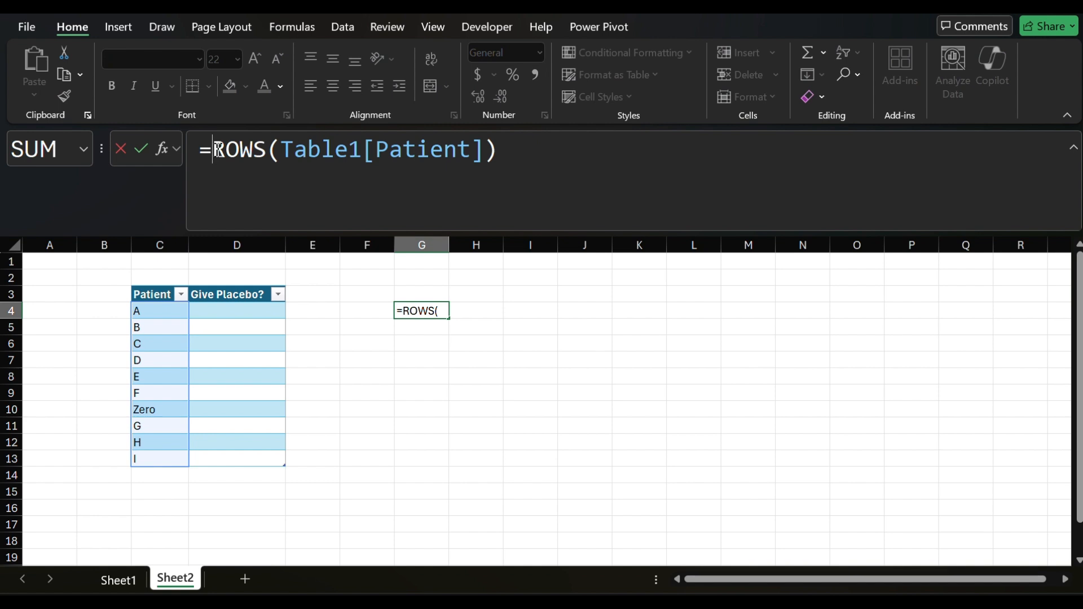
text(RAND)
text(ARRAY()
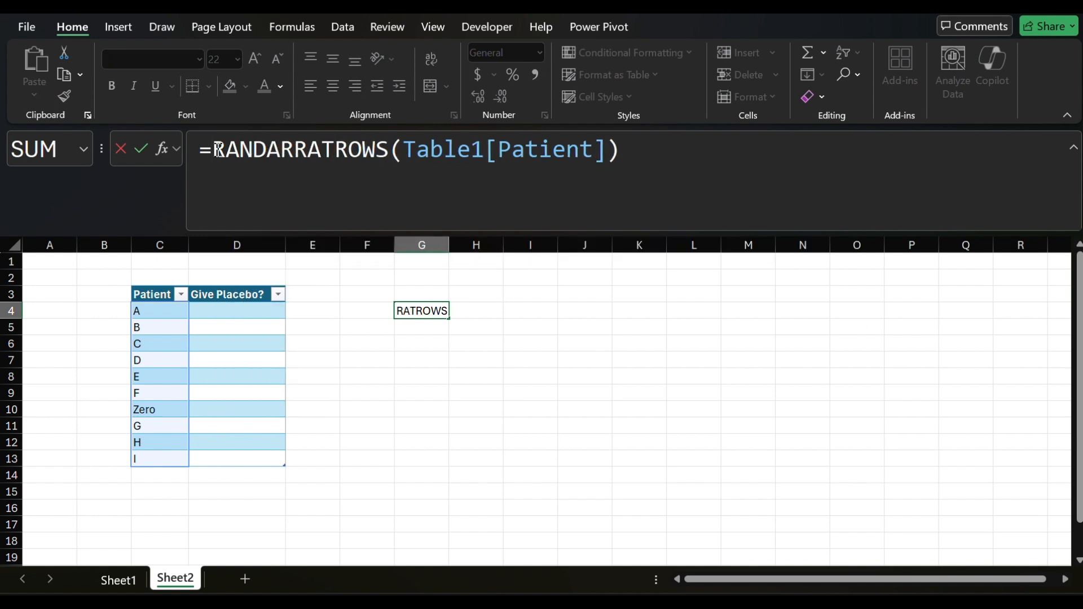
click(696, 159)
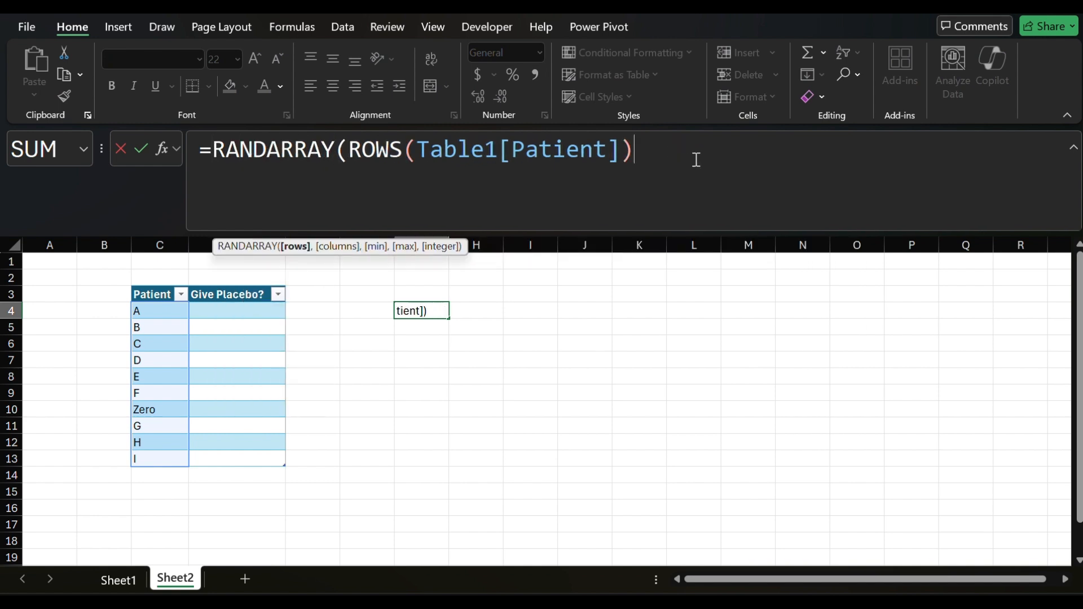
text())
text(<=0.7)
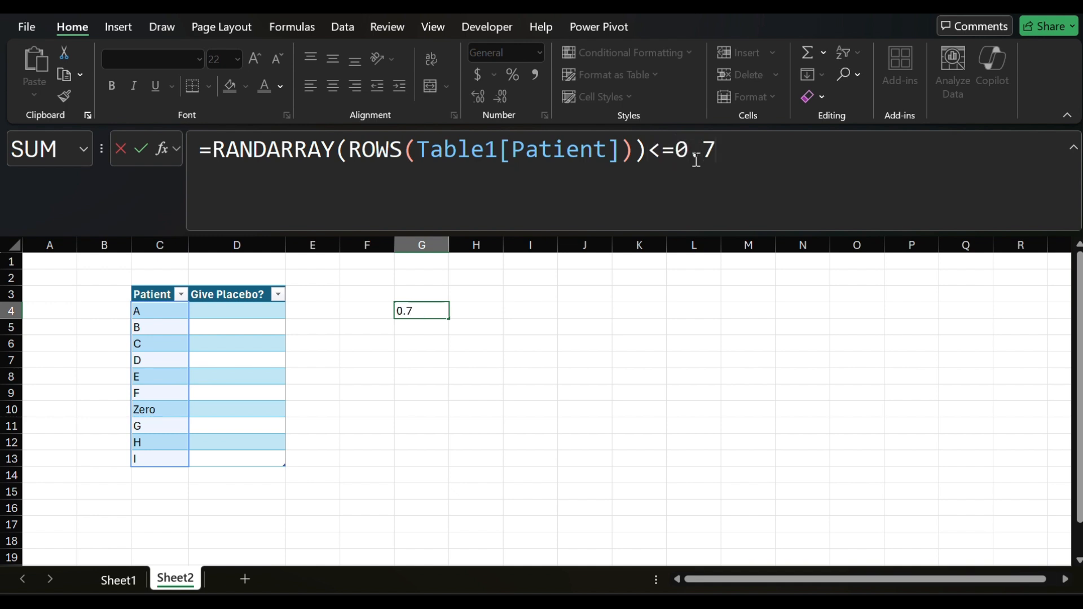
key(Return)
Copy the random TRUE/FALSE results in G4:G13 and paste them as values into the Give Placebo? column from D4
drag(422, 310, 420, 456)
key(ctrl+c)
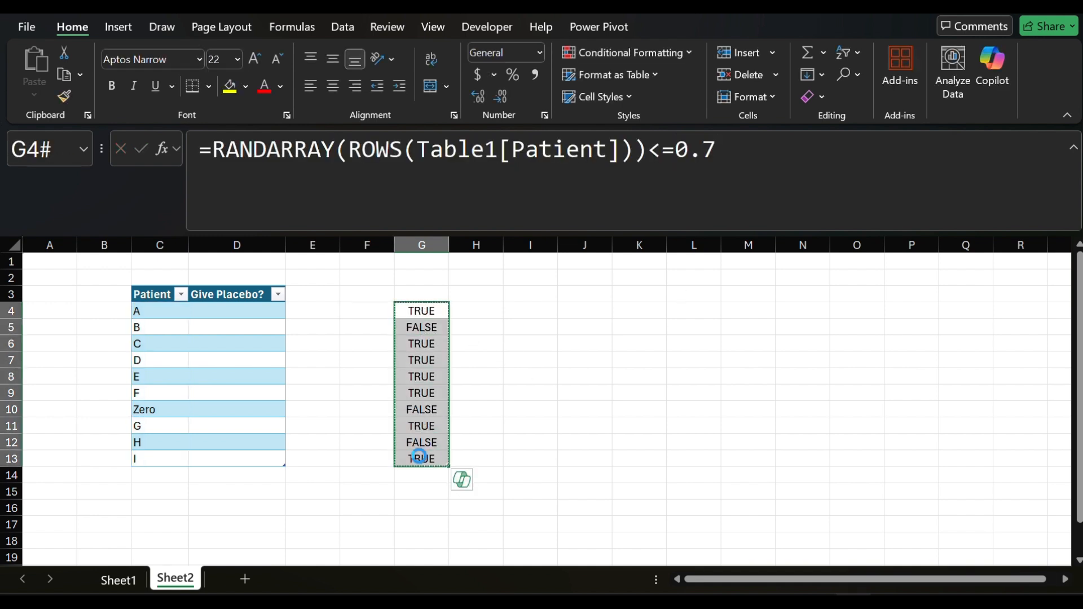
click(235, 314)
right_click(237, 322)
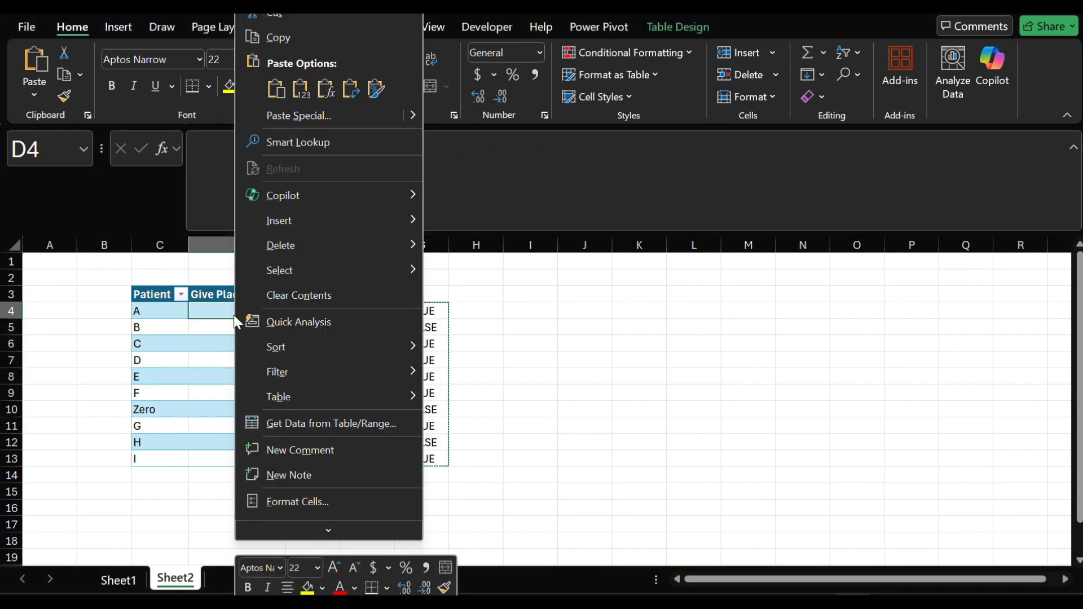
click(300, 87)
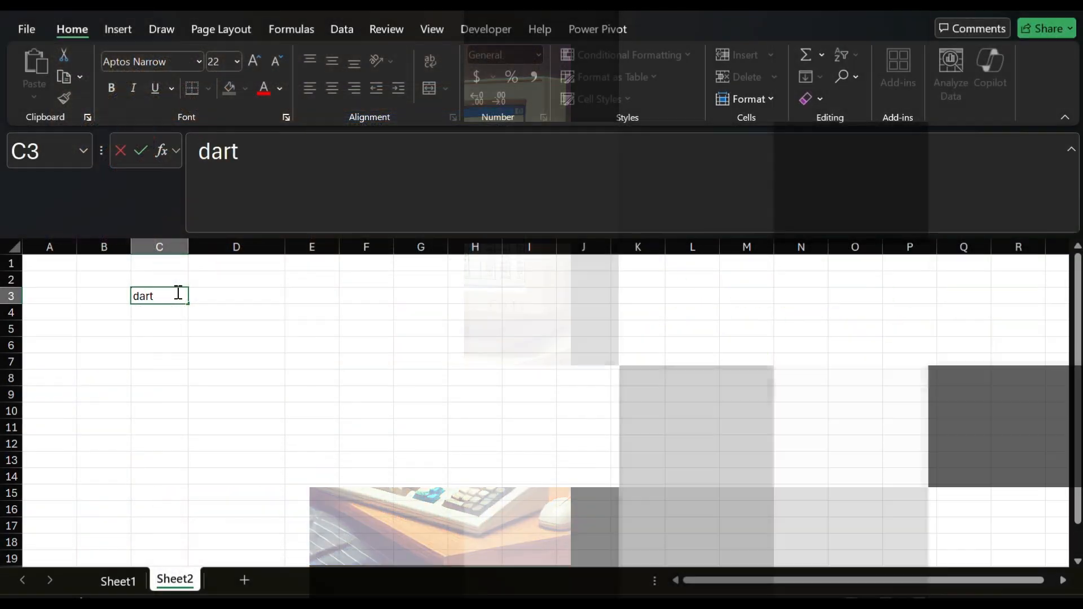
Label C3 "darts" and enter 5 in C4 as the number of darts
text(s)
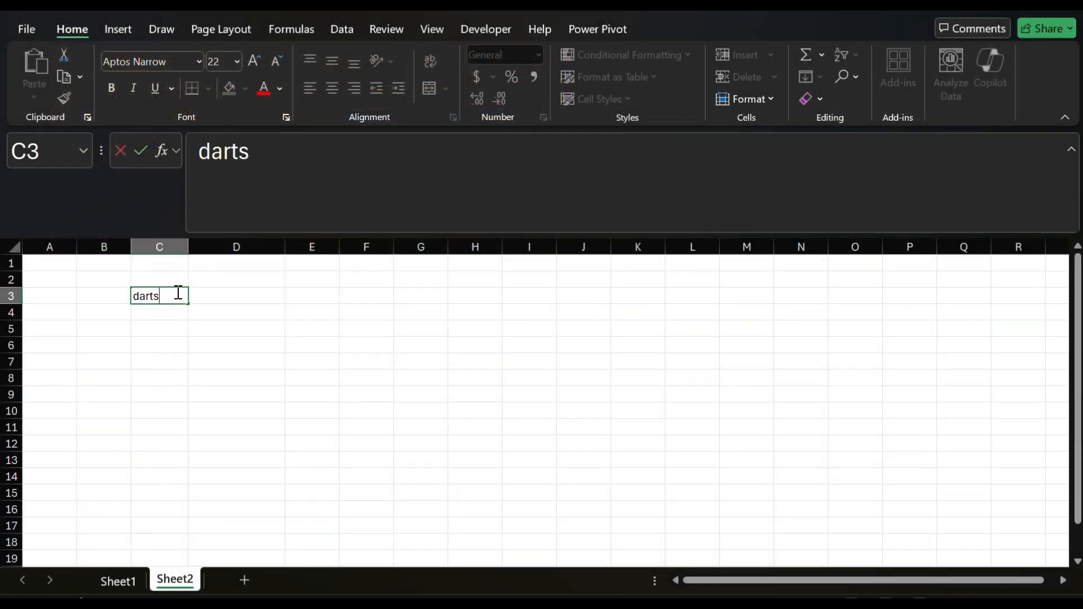
key(Return)
text(5)
key(Return)
Label D3 "chance to hit bullseye" and enter 0.25 in D4
click(249, 296)
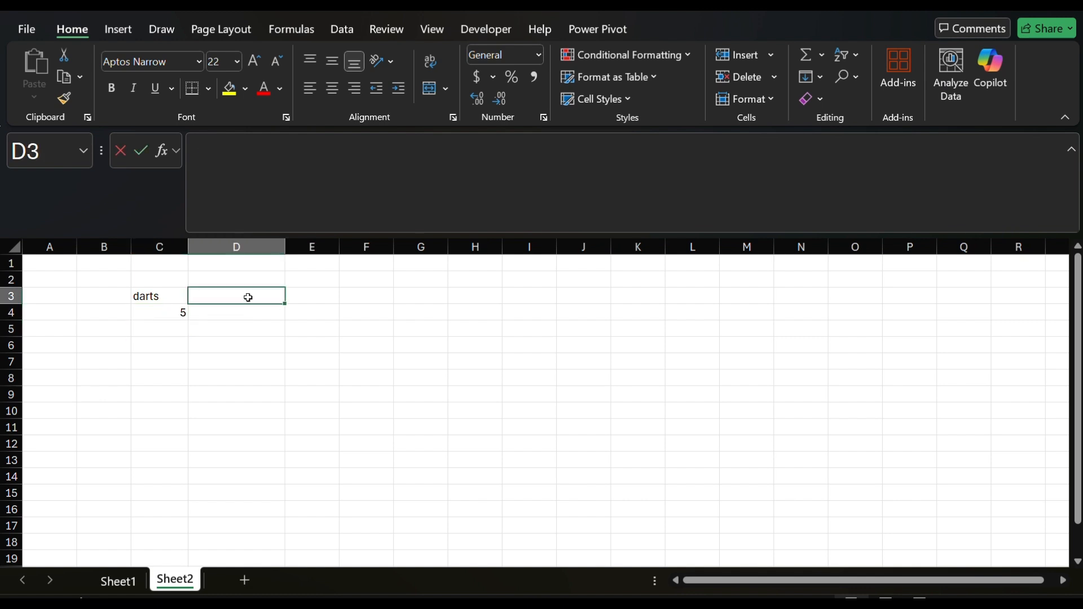
text(chance to hit bullseye)
key(Return)
text(0)
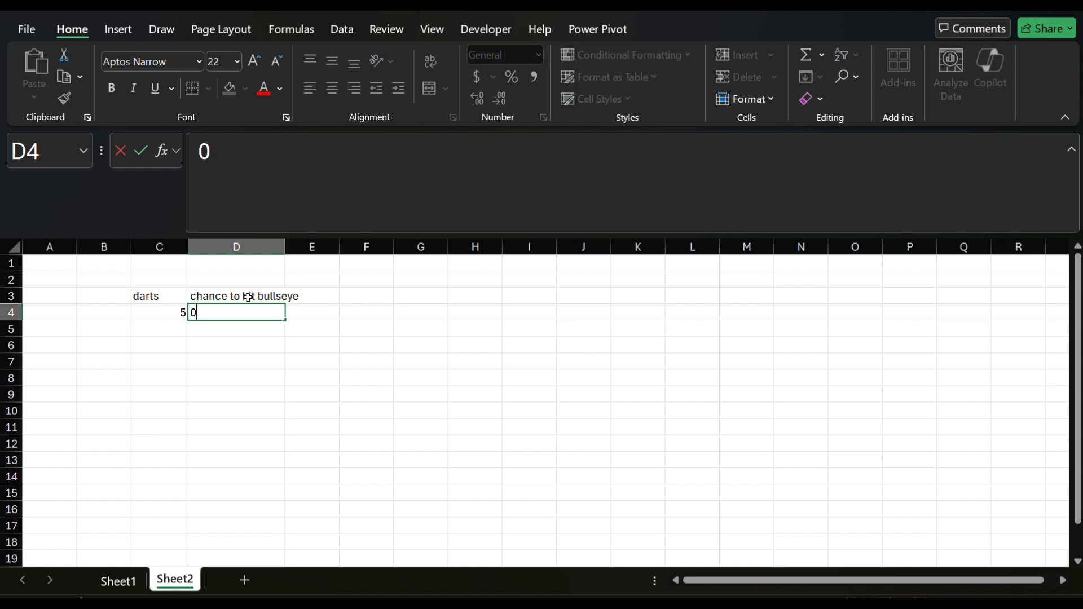
text(.25)
key(Return)
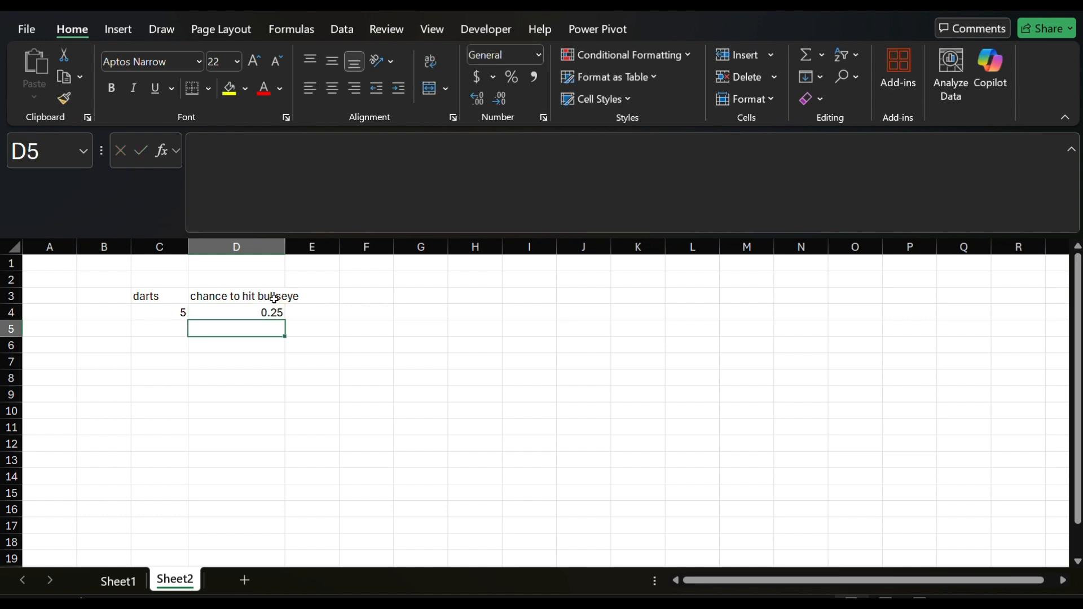
Enter =RANDARRAY(C4)<=D4 in G4 to simulate whether each dart hits the bullseye
click(426, 314)
text(=ra)
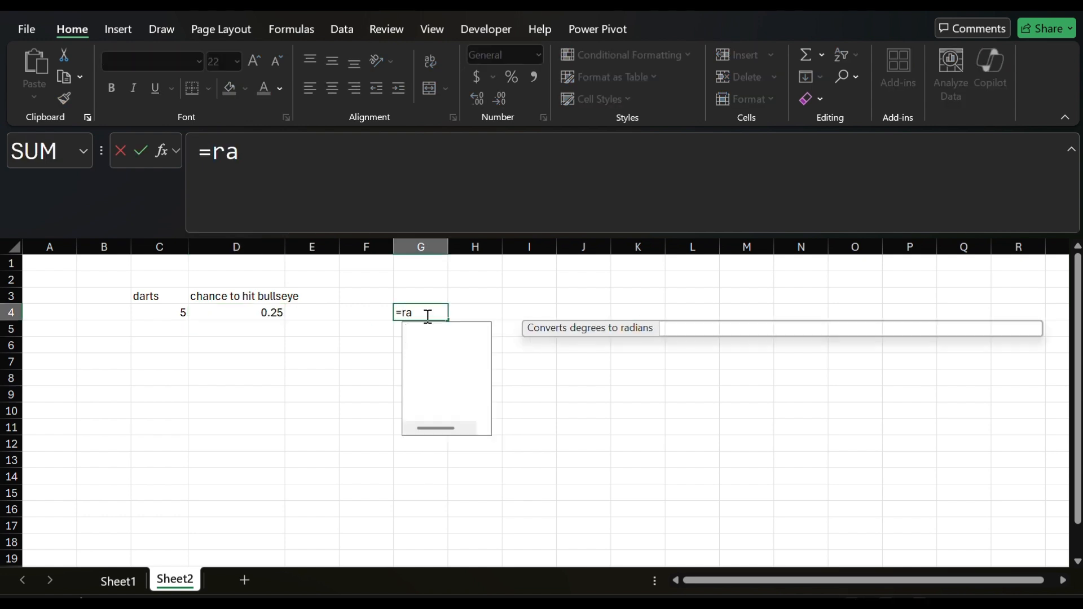
text(ndarray()
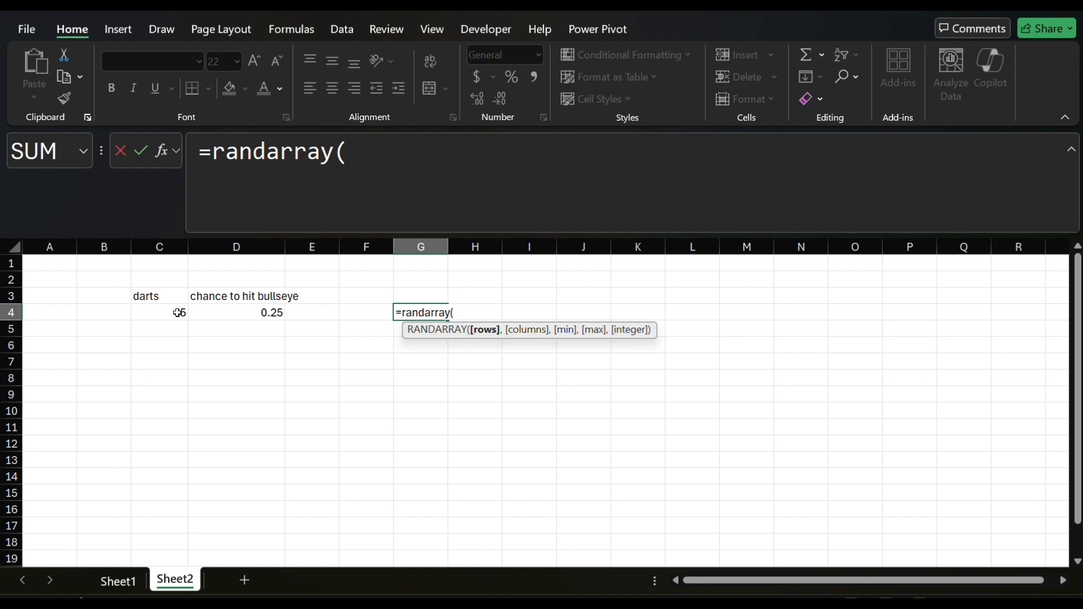
click(181, 312)
text(,,)
key(BackSpace)
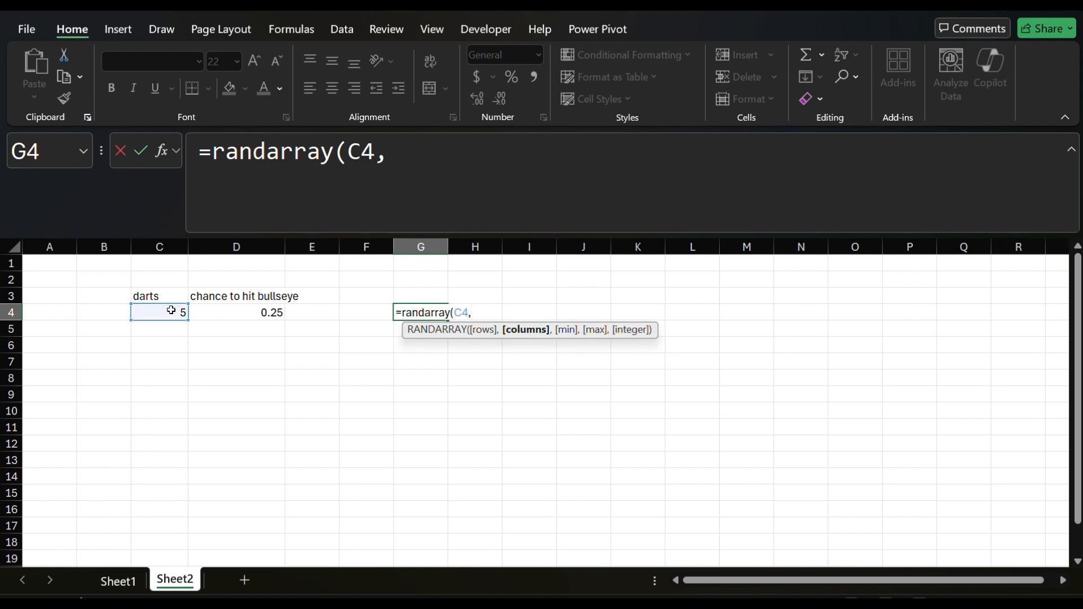
key(BackSpace)
text()<=)
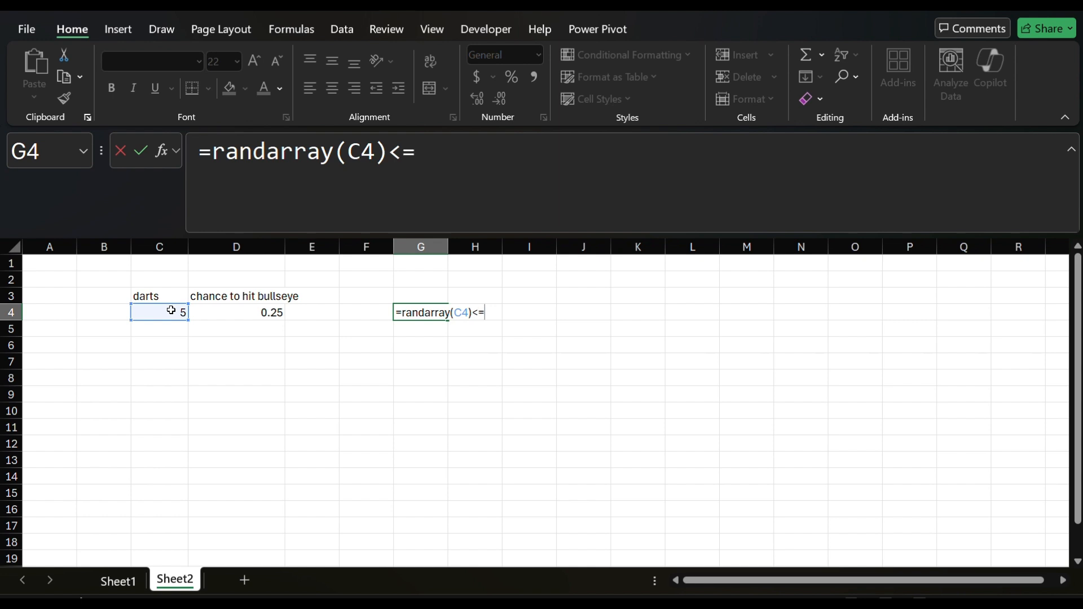
click(228, 311)
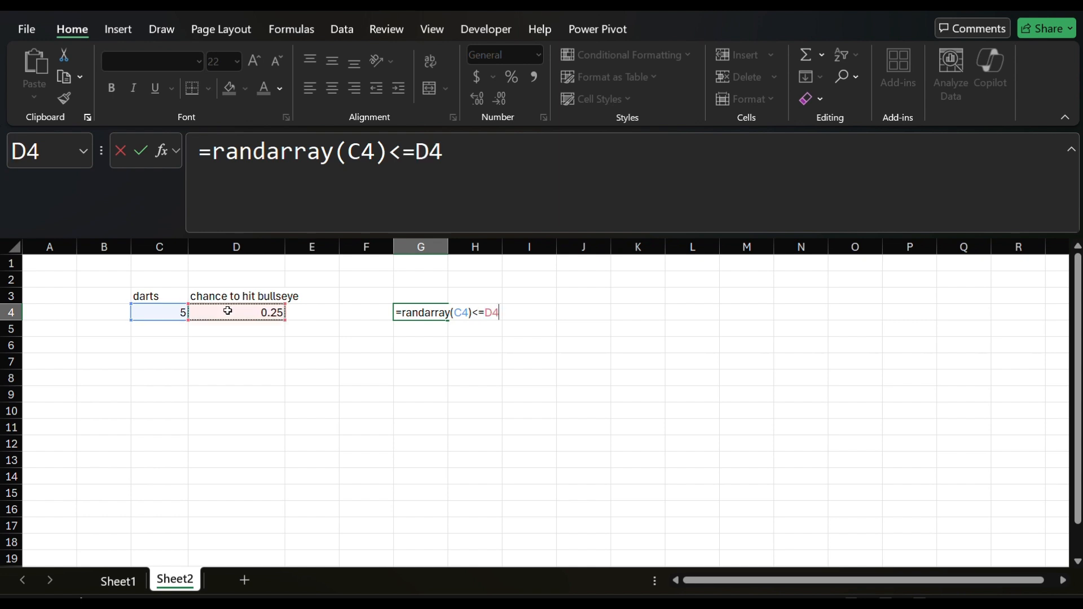
key(Return)
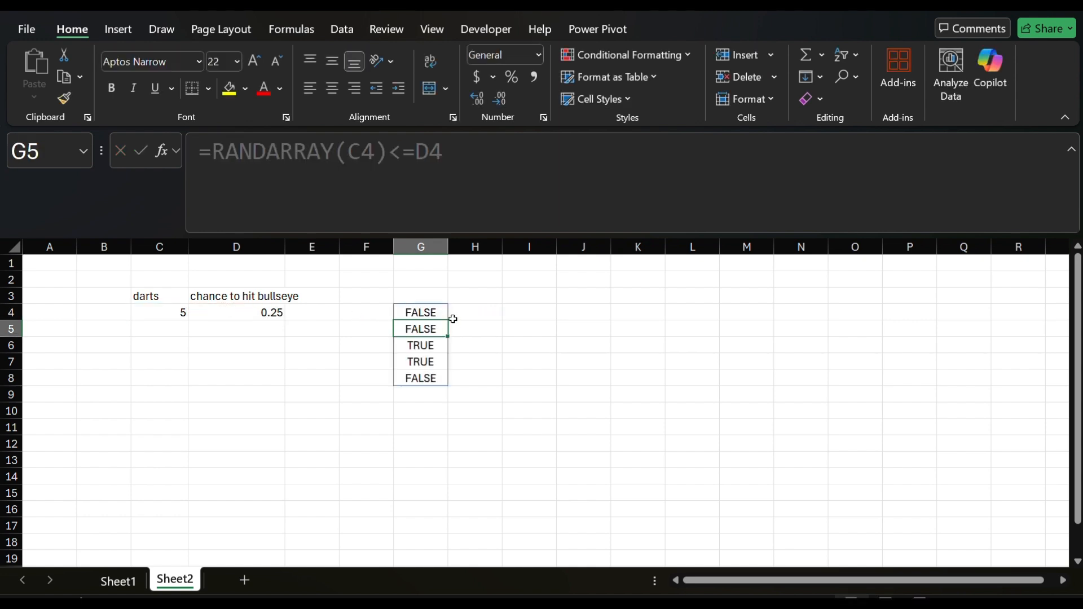
Wrap the G4 formula in OR as =OR(RANDARRAY(C4)<=D4) to test whether at least one dart hits
click(438, 312)
click(213, 158)
text(OR()
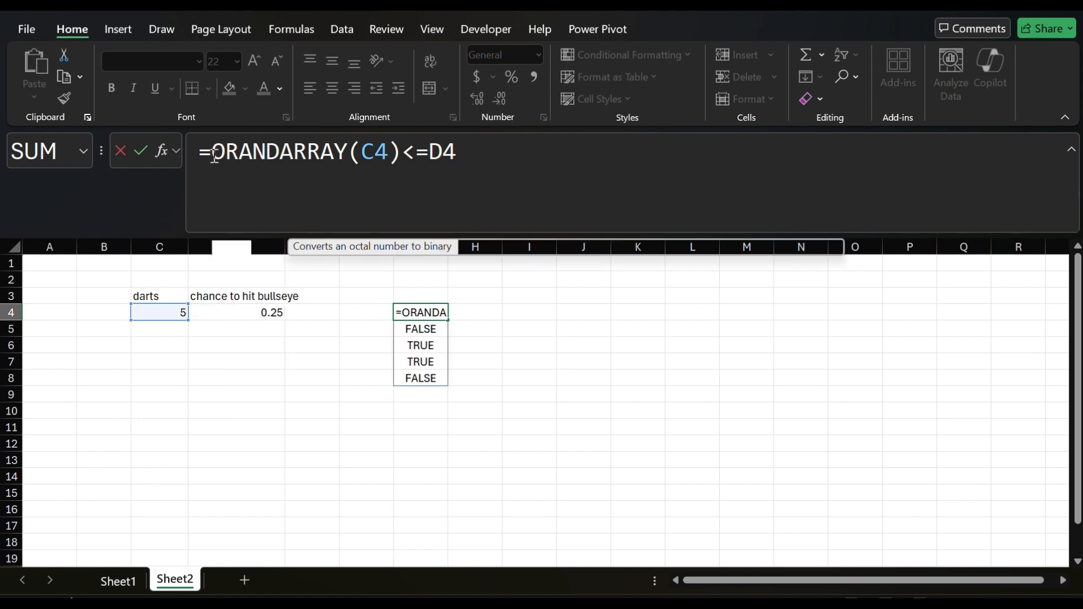
click(529, 172)
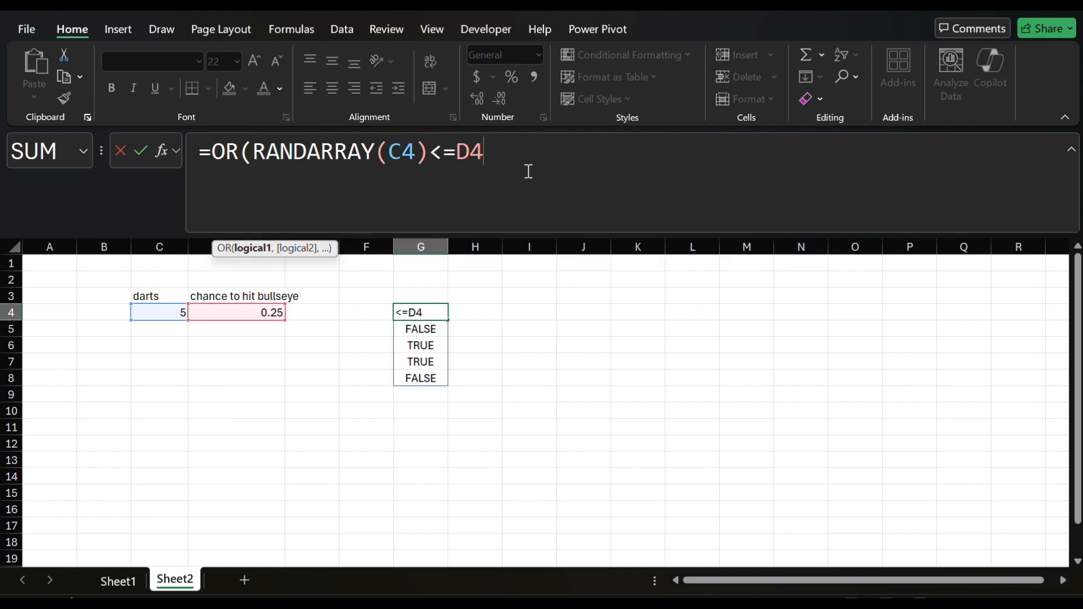
text())
key(Return)
Recalculate the dart simulation in G4 repeatedly to generate new outcomes
click(443, 314)
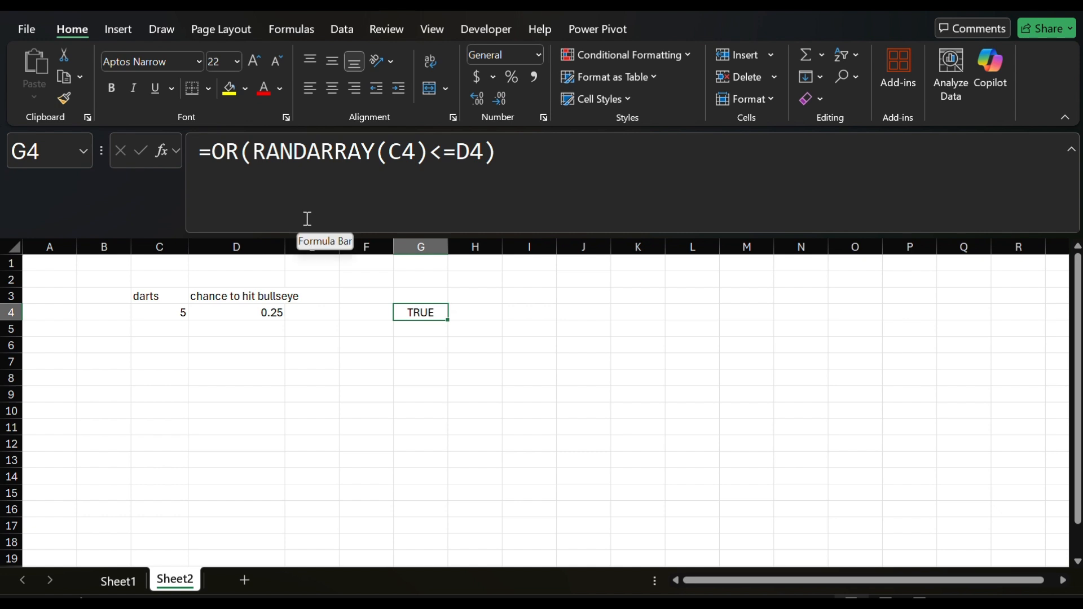
key(F9)
key(F9)
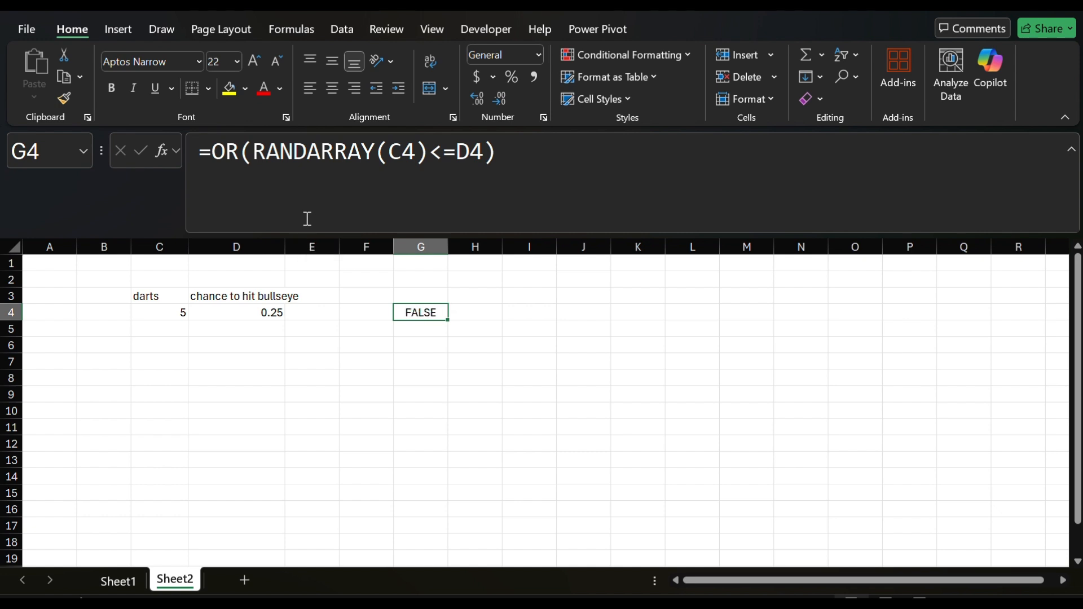
Replace OR with AND in the G4 formula to test whether every dart hits the bullseye
click(237, 165)
key(BackSpace)
key(BackSpace)
text(AND)
key(Return)
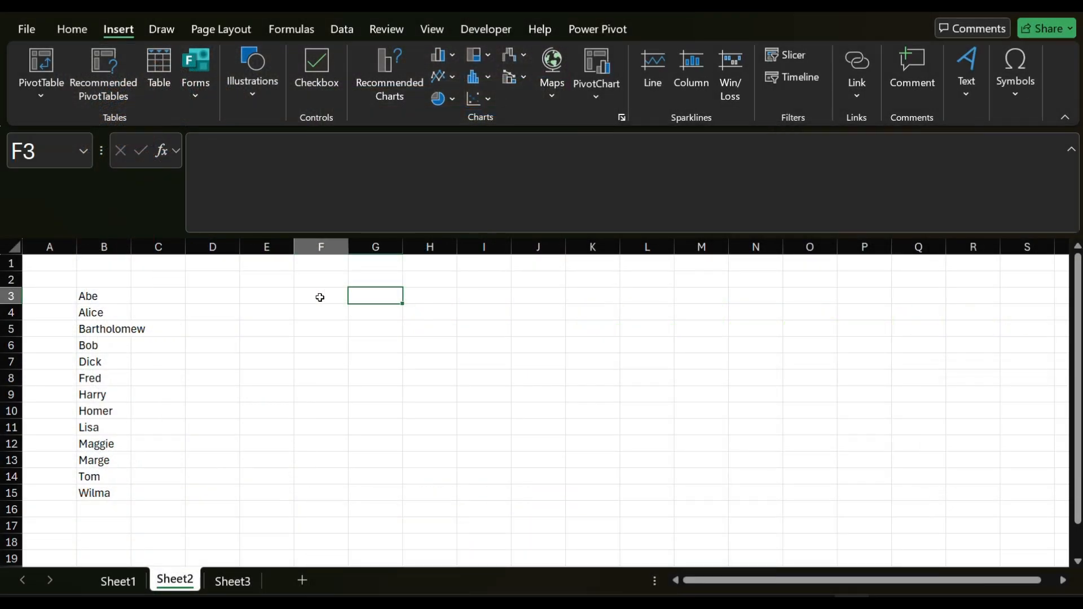
Enter =ROWS(B3:B15) in F3 to count the names in column B
click(320, 298)
text(=rows()
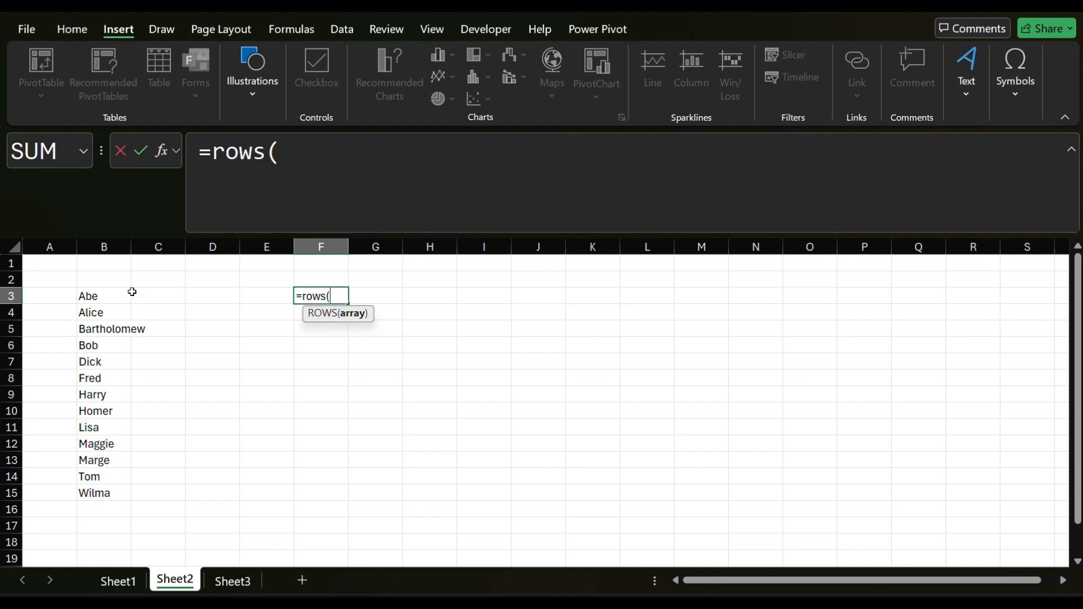
drag(124, 296, 86, 490)
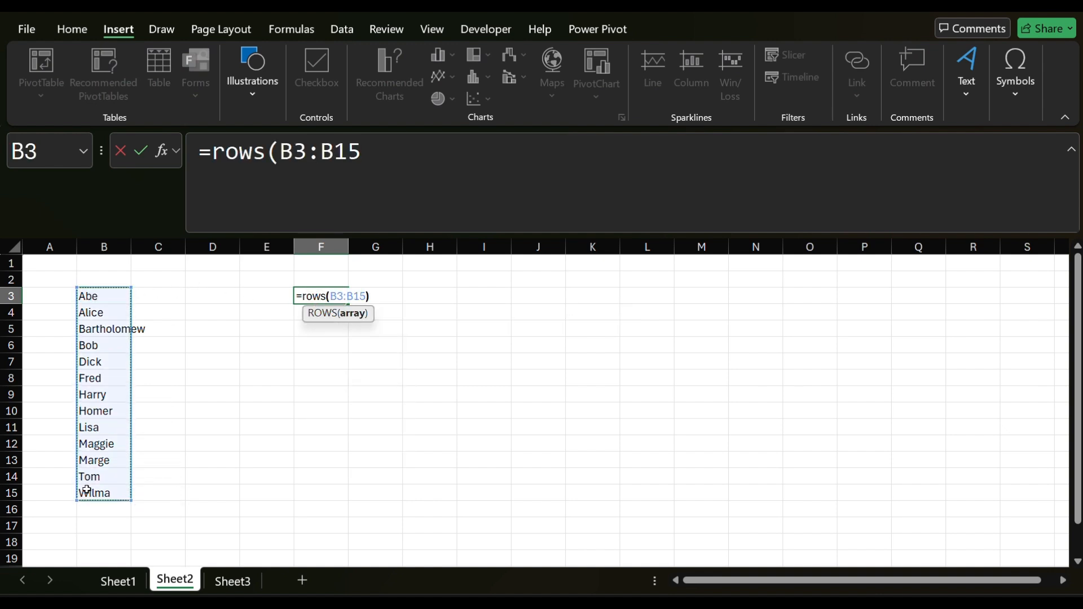
text())
key(Return)
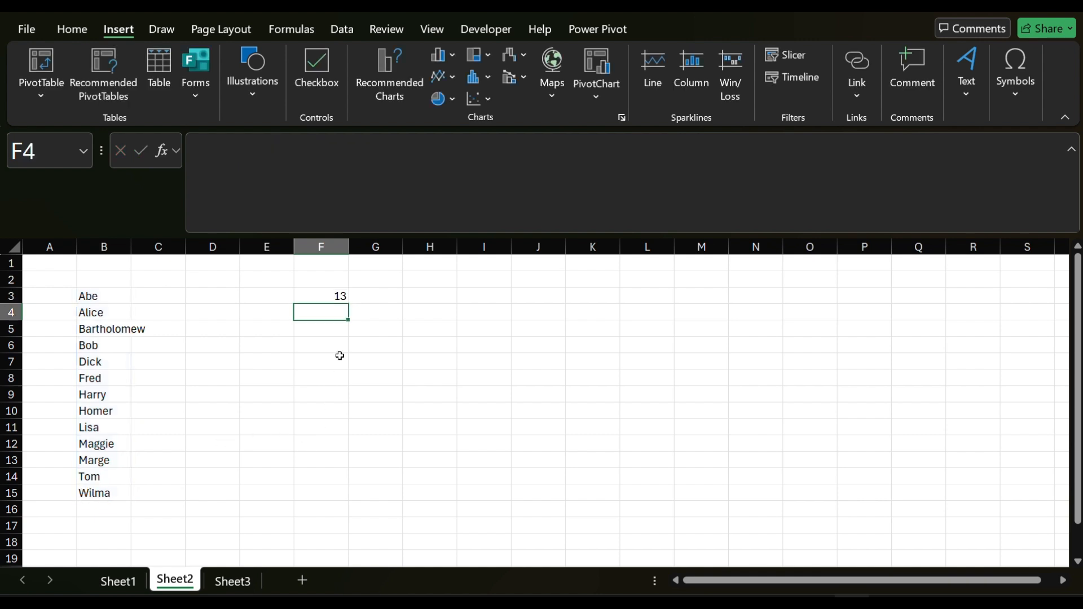
Wrap the F3 formula in RANDARRAY as =RANDARRAY(ROWS(B3:B15)) to generate one random decimal per name
click(324, 295)
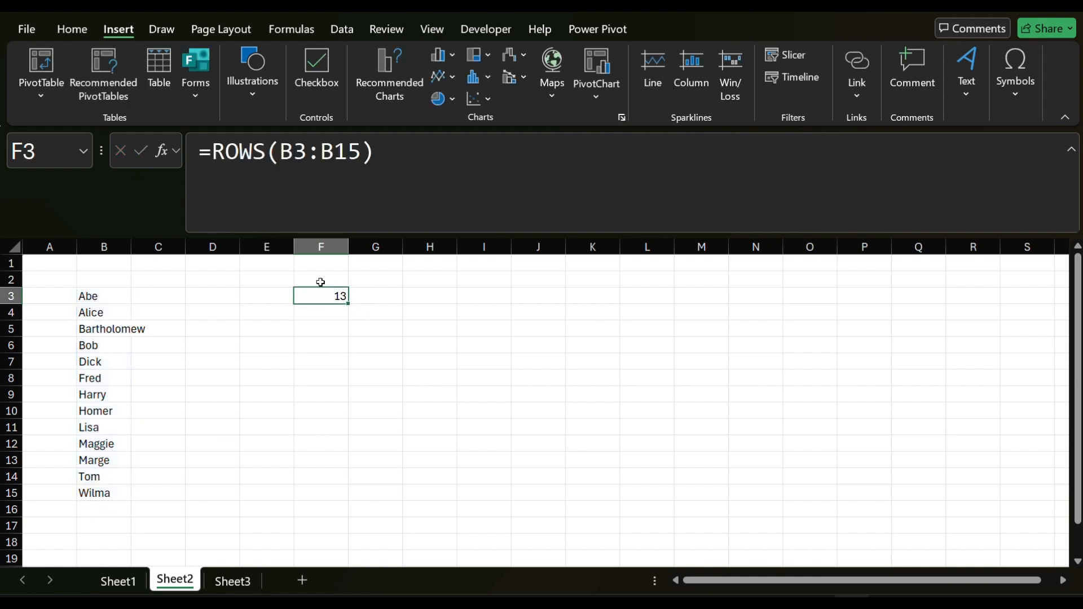
click(214, 156)
text(RANDARRAY()
click(581, 151)
text())
key(Return)
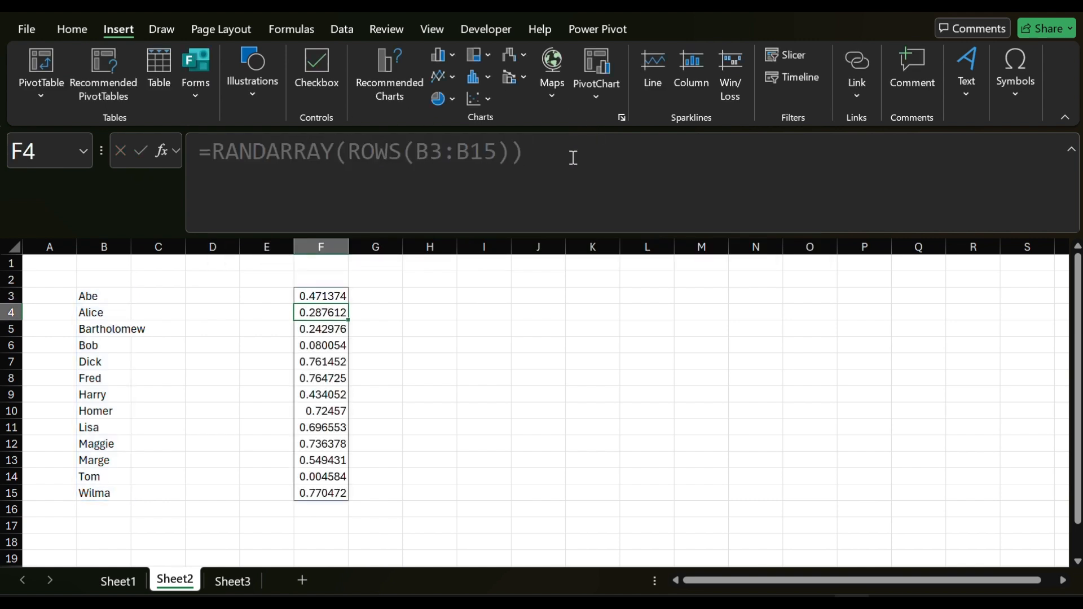
Wrap the F3 formula in SORTBY as =SORTBY(B3:B15,RANDARRAY(ROWS(B3:B15))) to shuffle the list of names
click(332, 294)
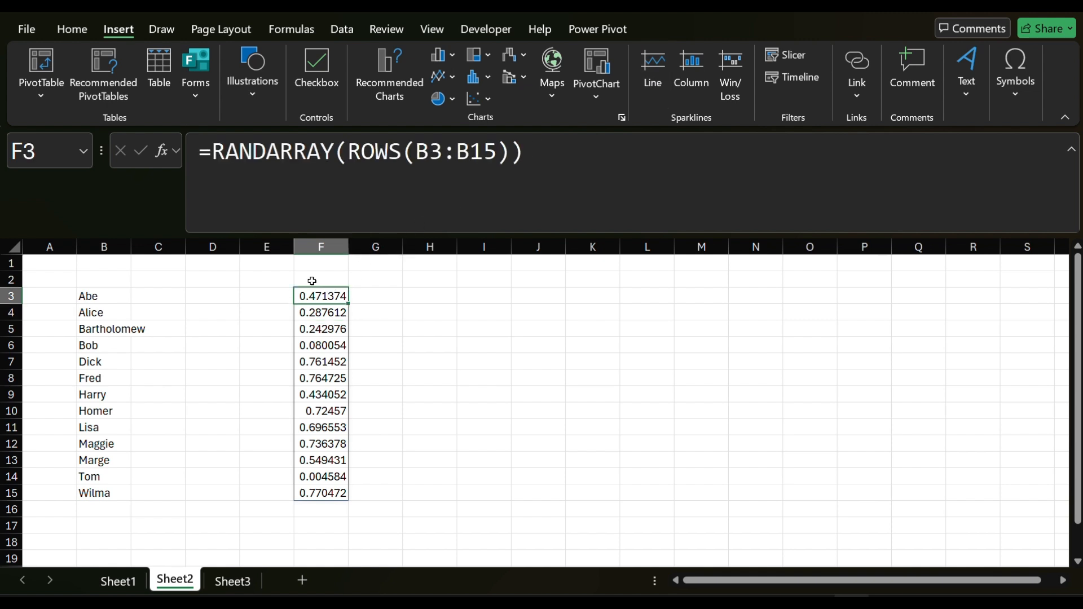
click(218, 158)
text(SORTBY)
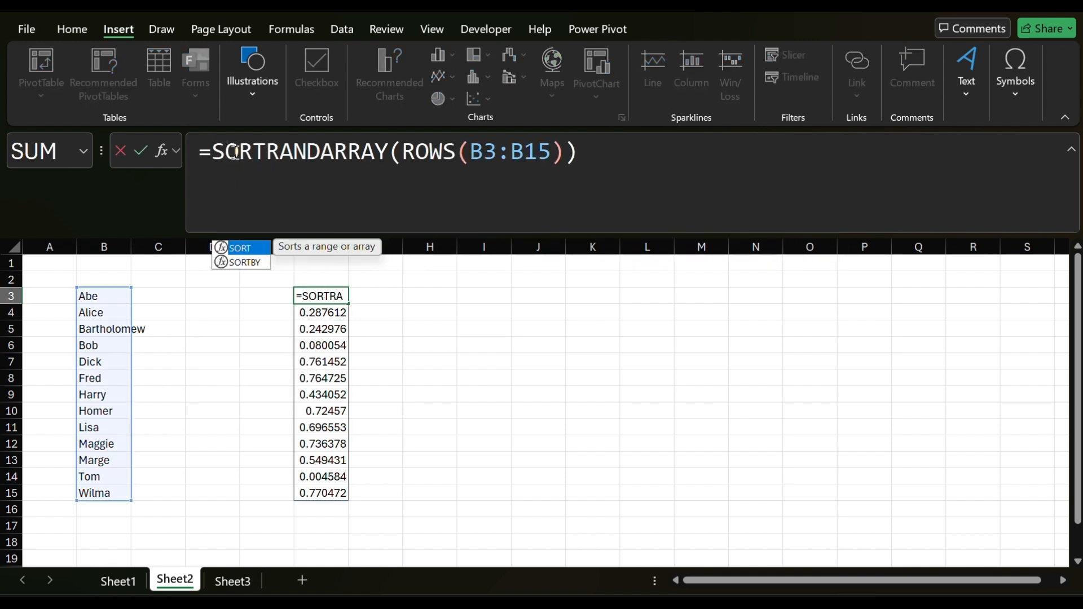
text(()
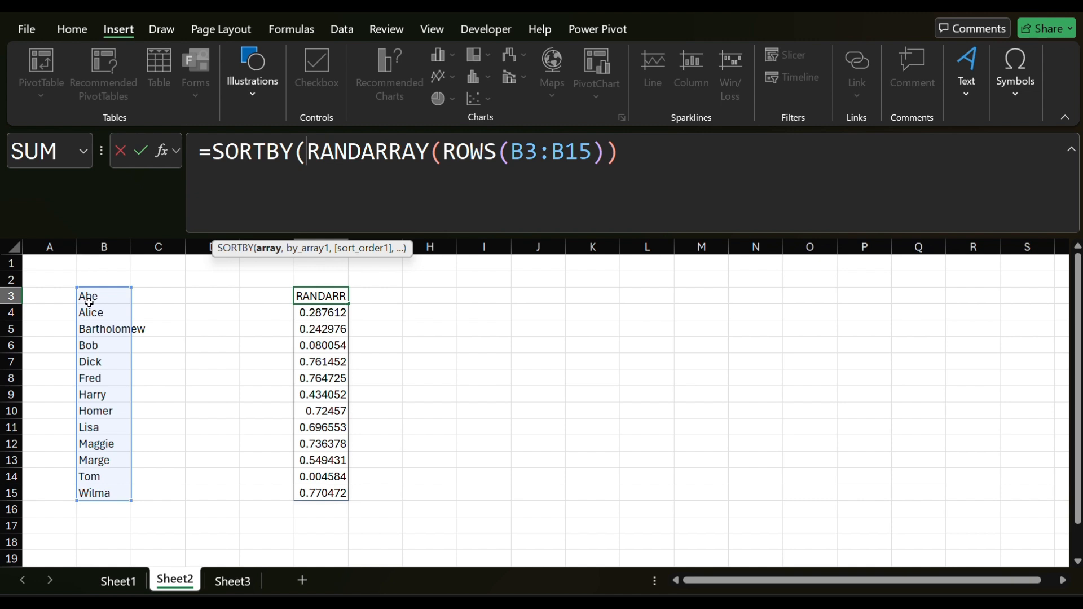
text(,)
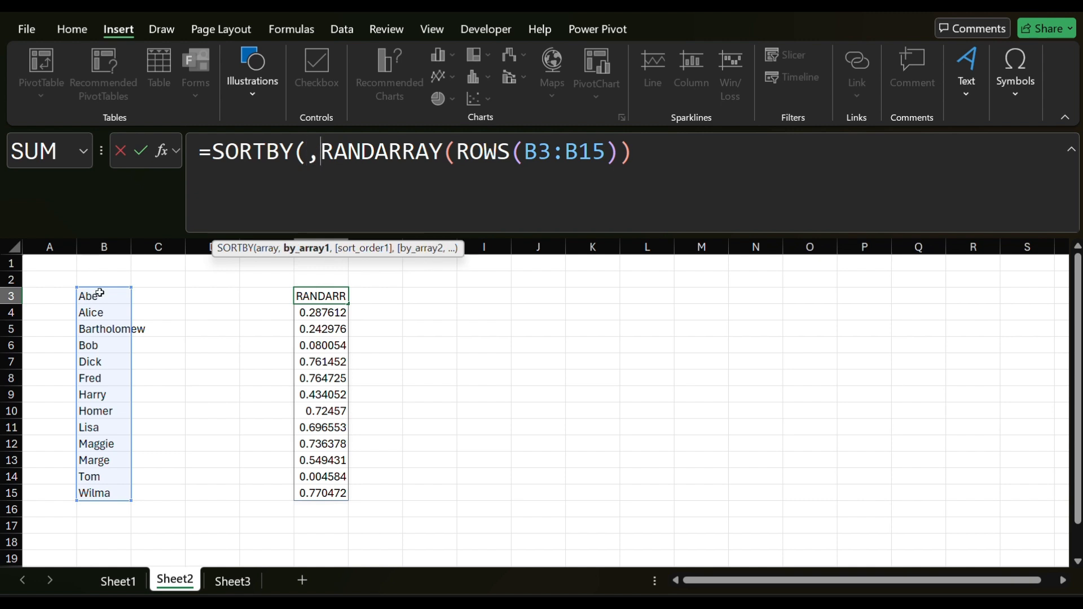
click(300, 153)
drag(92, 296, 89, 493)
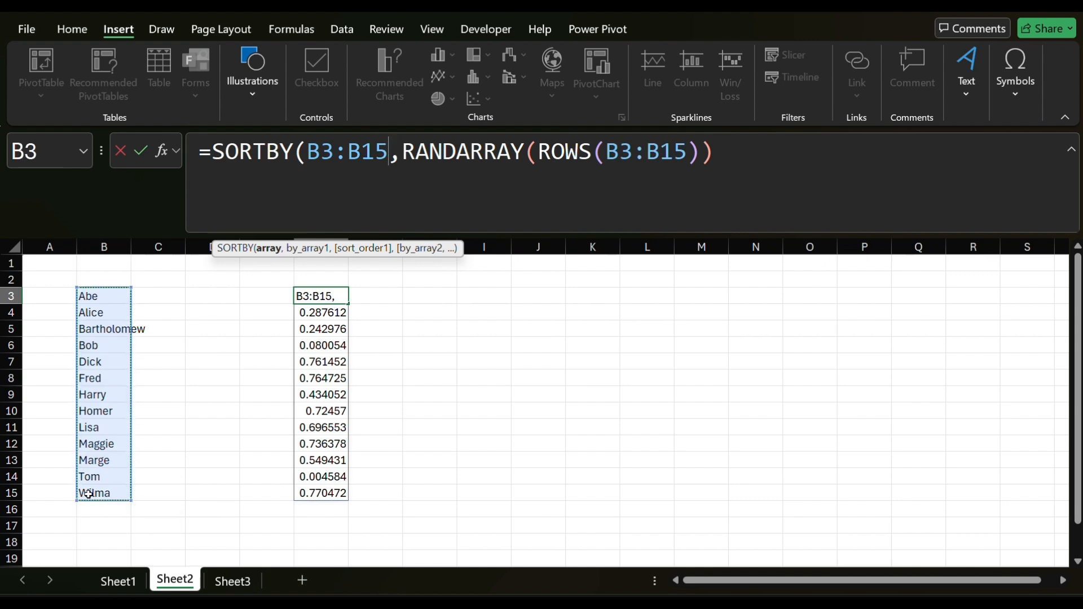
click(800, 171)
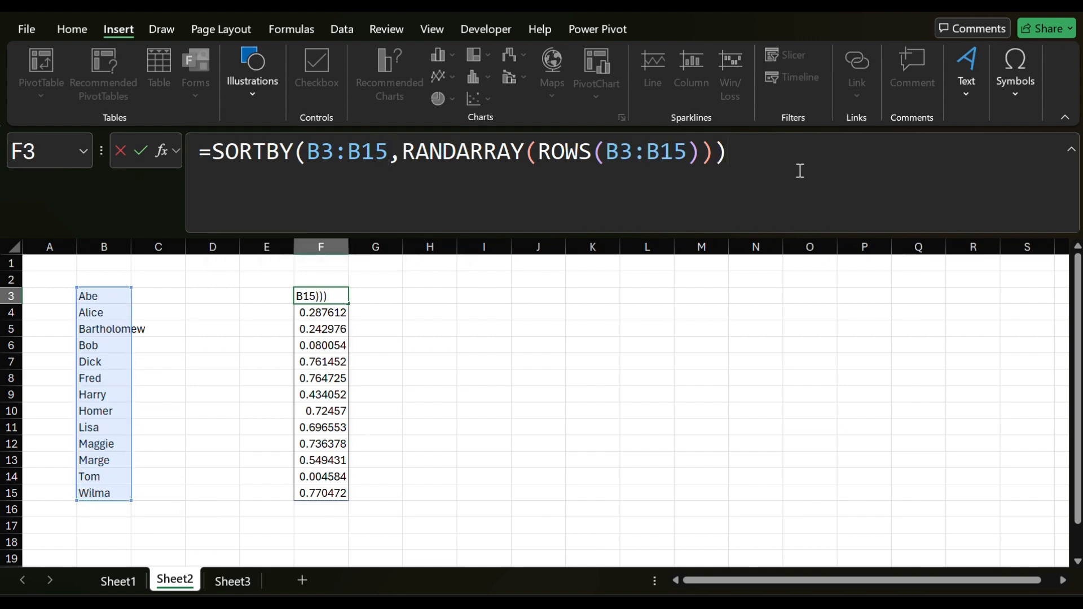
key(Return)
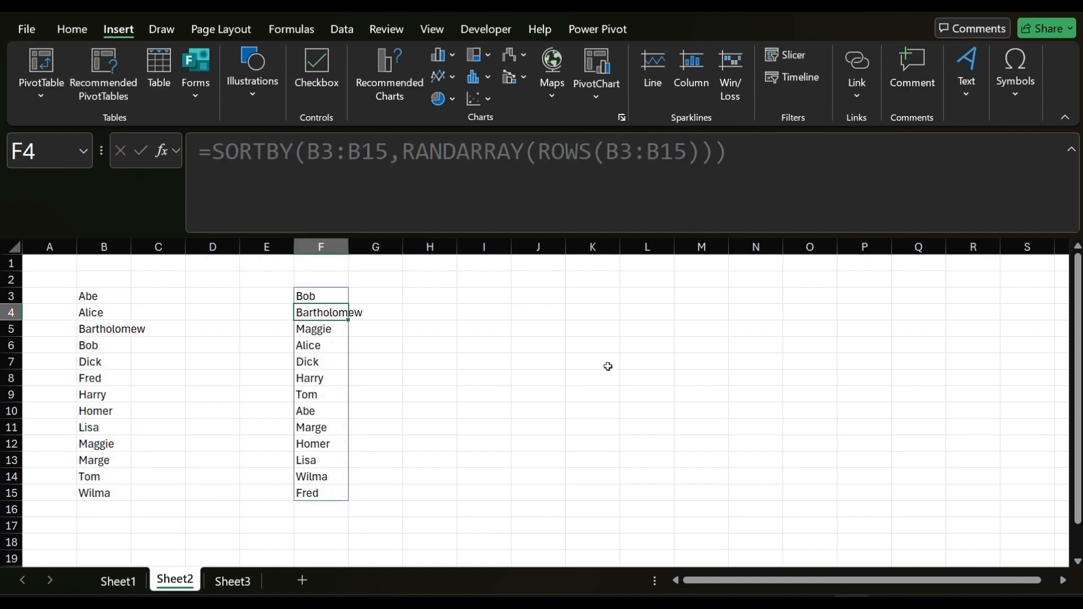
Recalculate the sheet repeatedly to reshuffle the names listed in column F
key(F9)
key(F9)
key(F9)
key(F9)
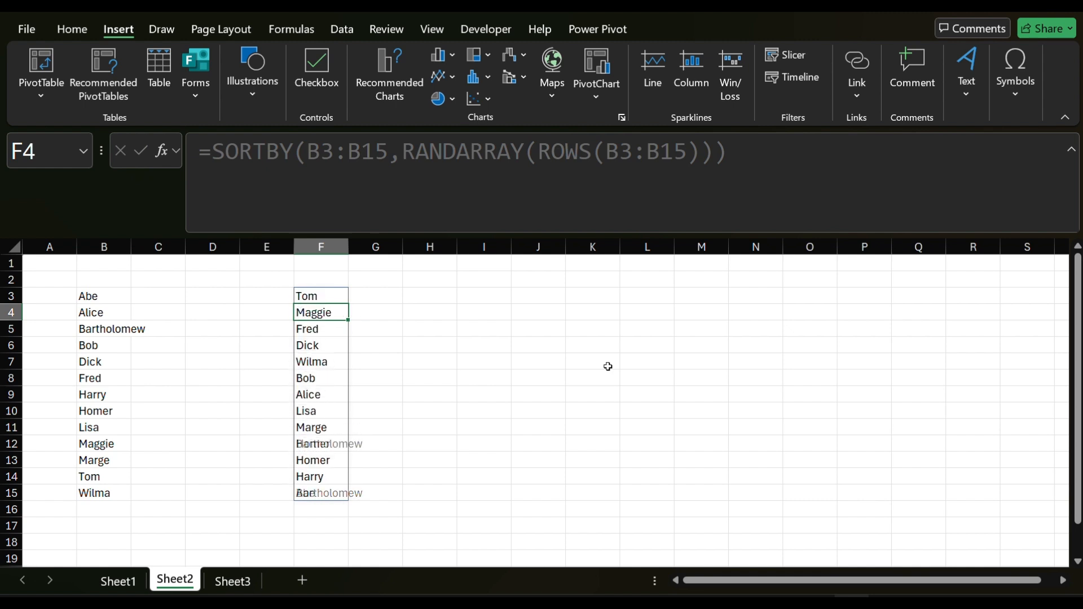
key(F9)
key(F9)
key(F9)
key(F9)
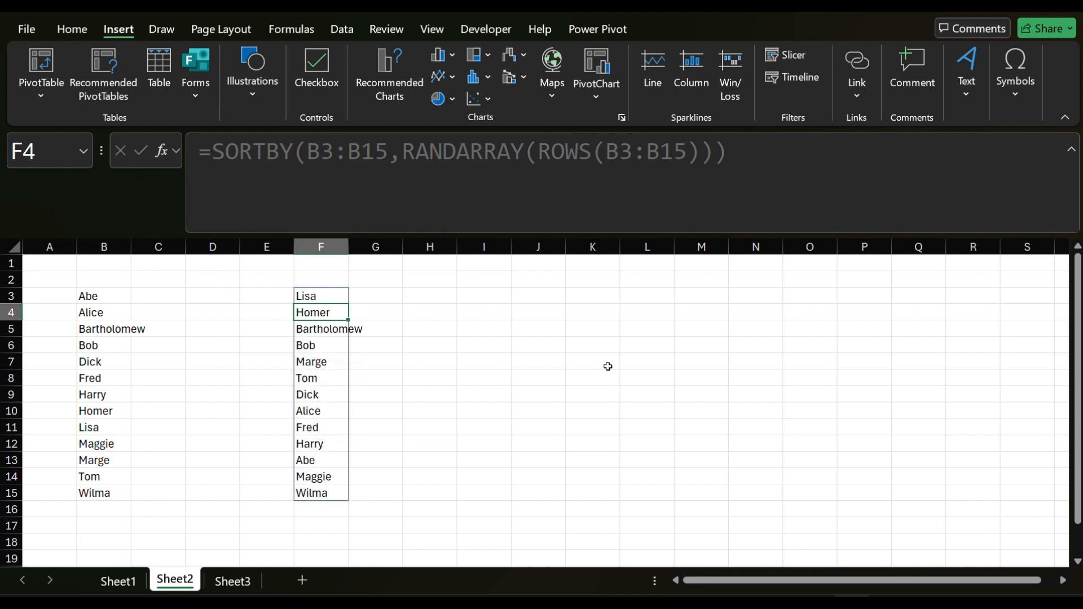
key(F9)
key(F9)
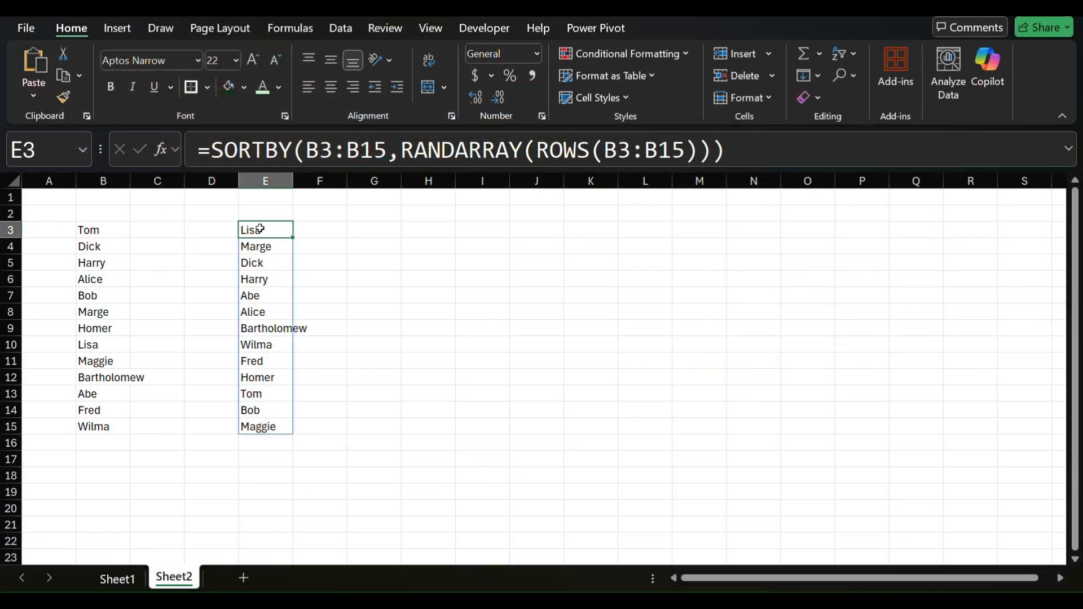
Wrap the E3 shuffle formula in TAKE with 5 rows to draw five random names without replacement
click(214, 146)
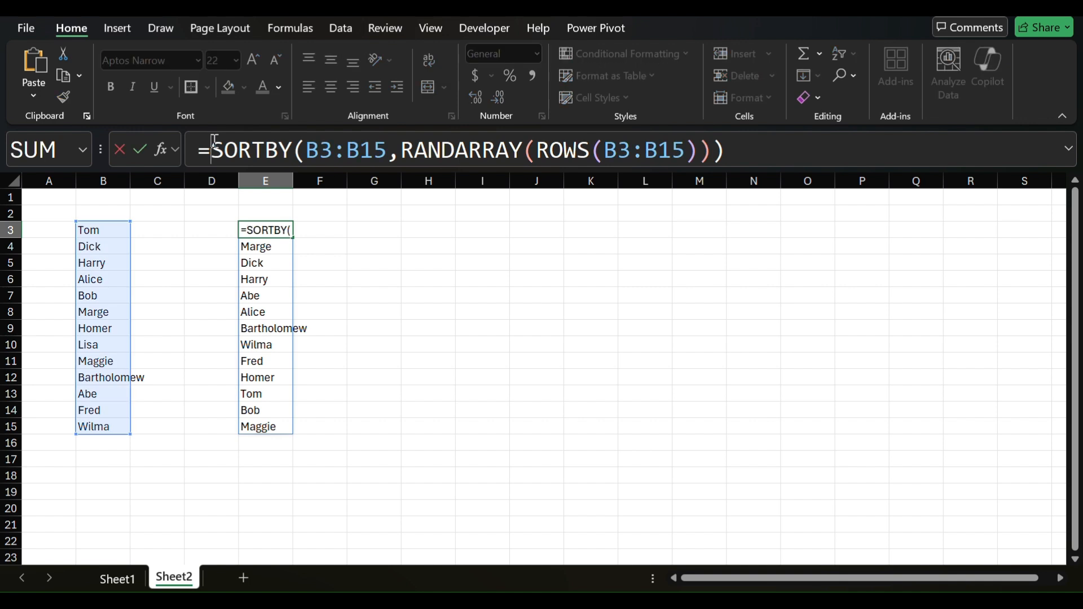
text(TAKE()
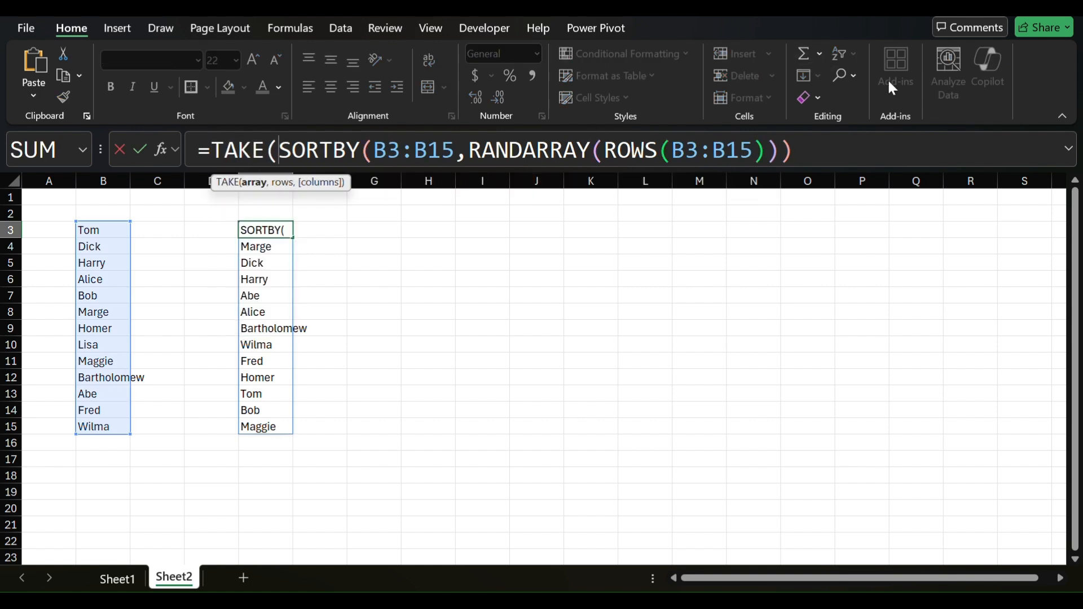
click(831, 149)
text(,)
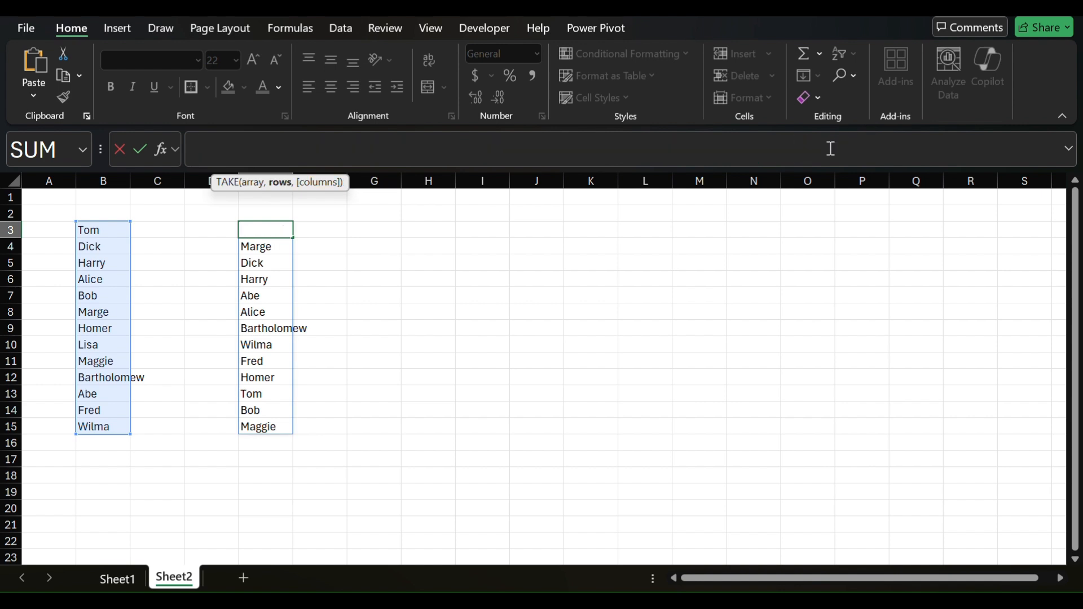
drag(808, 171, 806, 235)
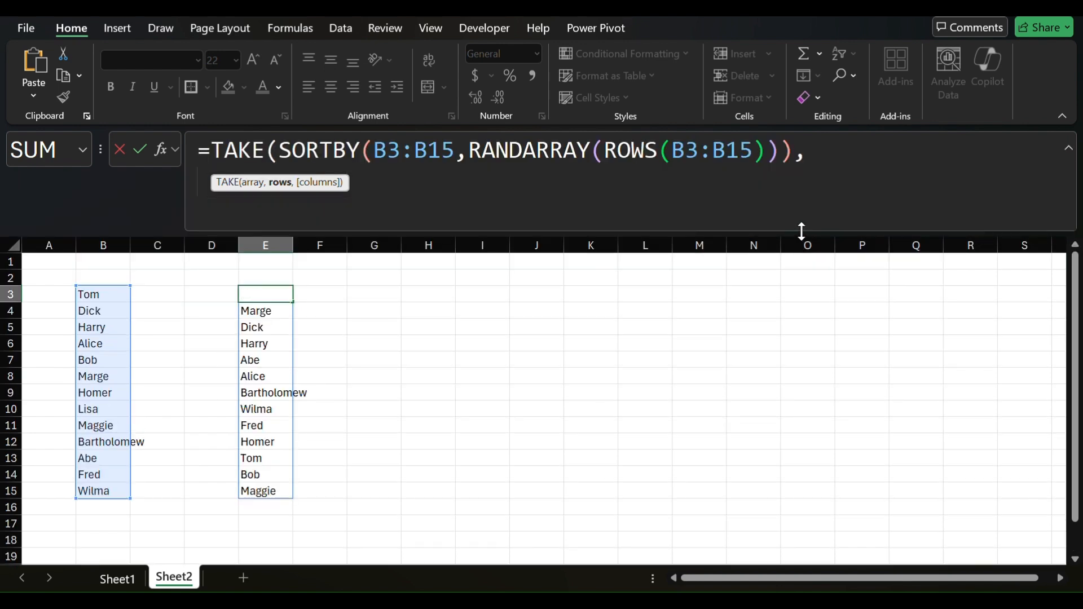
text(5))
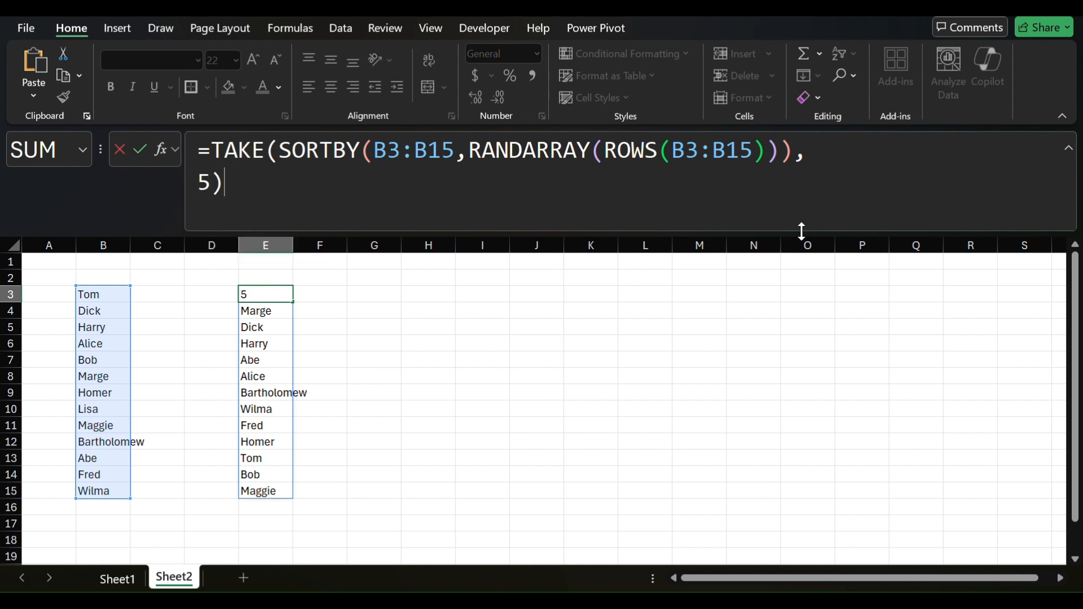
key(Return)
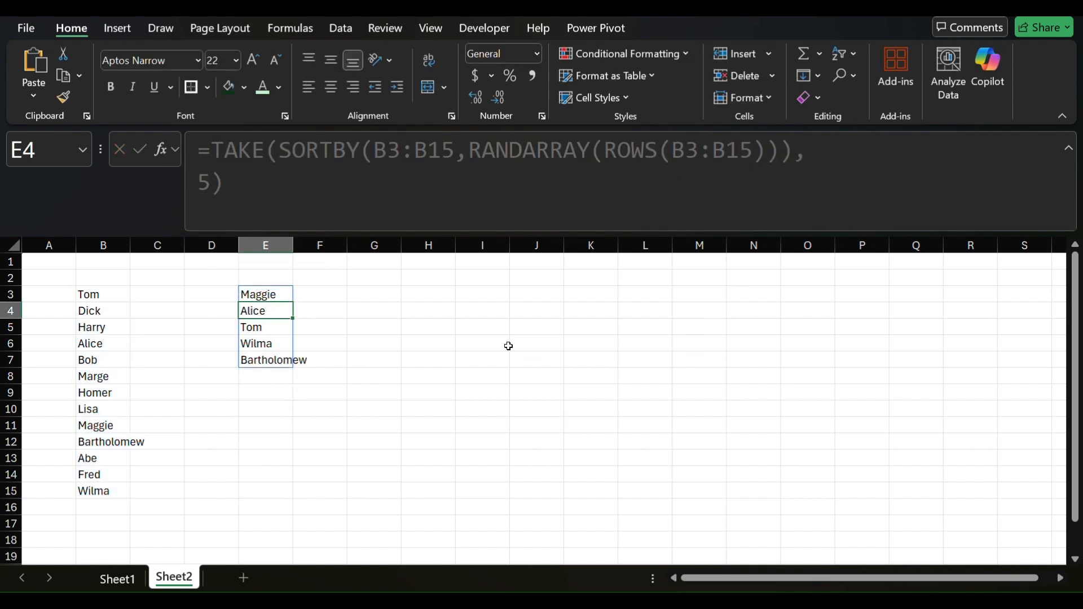
Recalculate the E3 formula repeatedly to draw new sets of five names
click(259, 278)
click(263, 297)
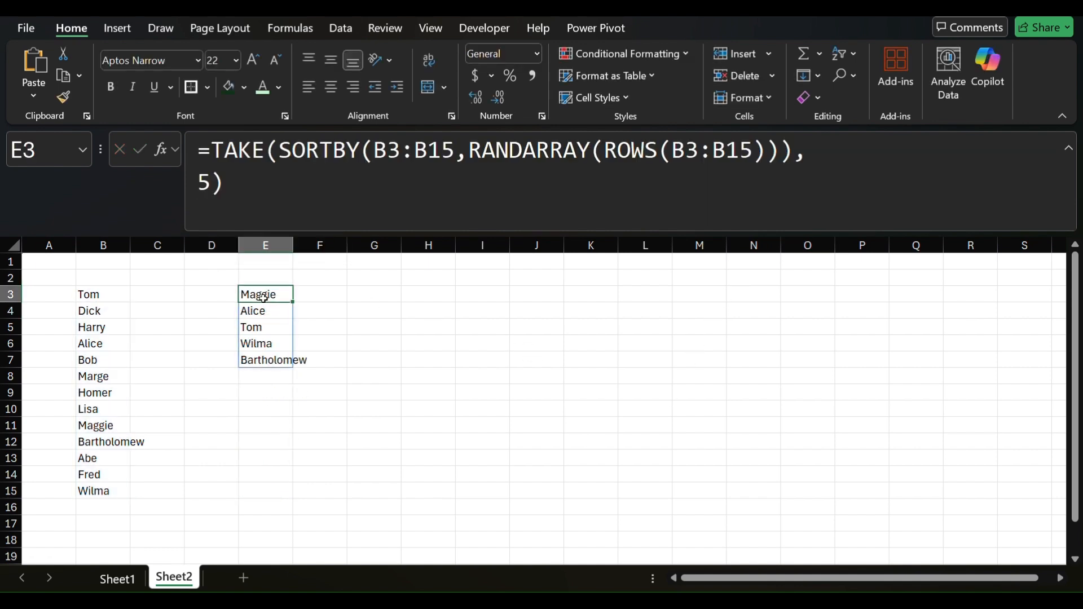
key(F9)
key(F9)
key(F9)
key(F9)
key(F9)
key(F9)
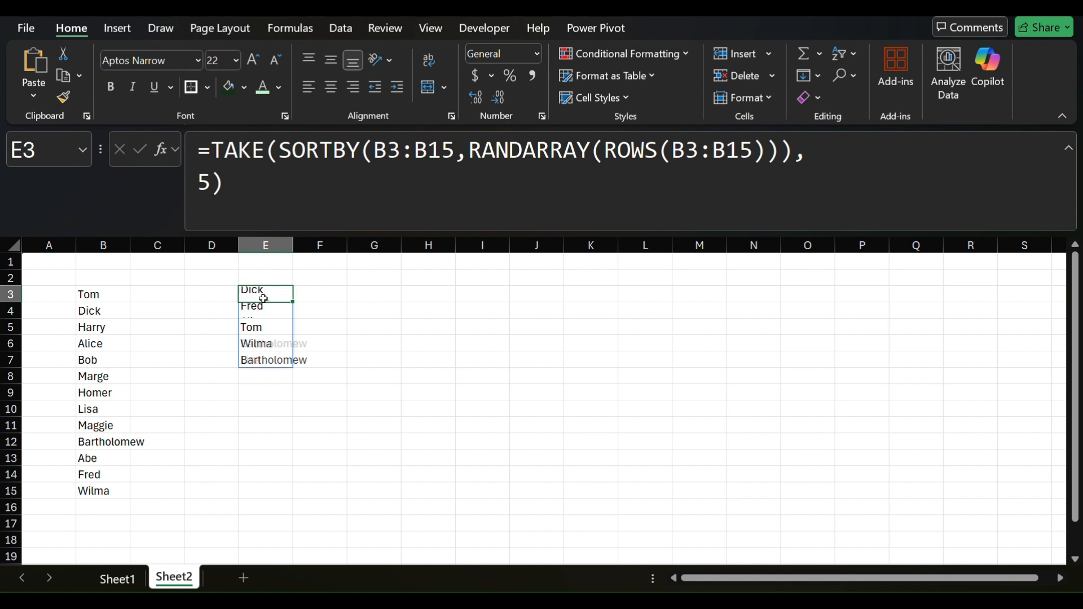
key(F9)
key(F9)
key(F9)
key(F9)
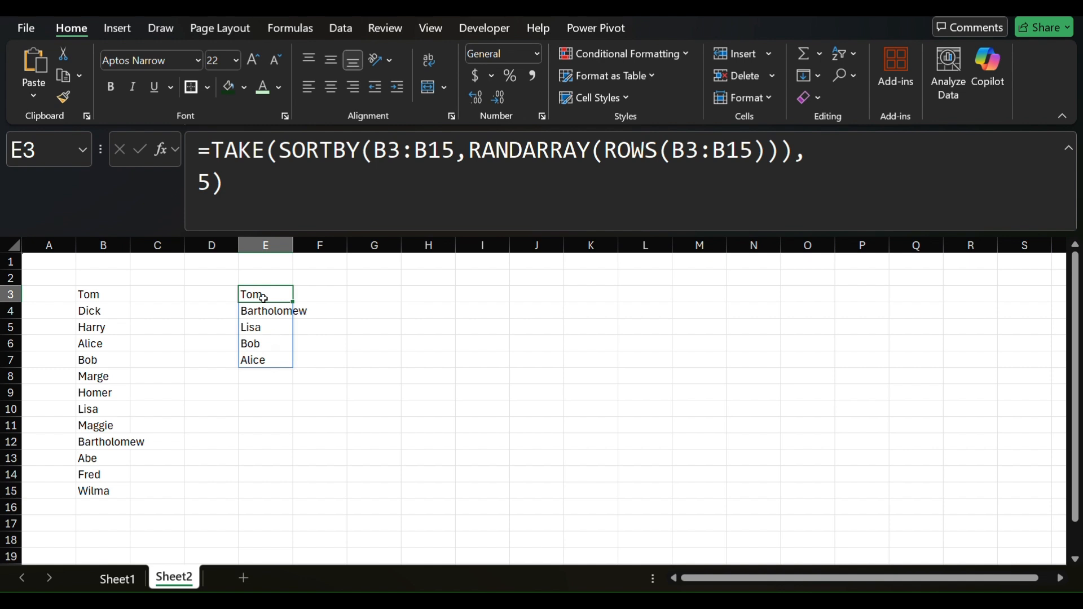
key(F9)
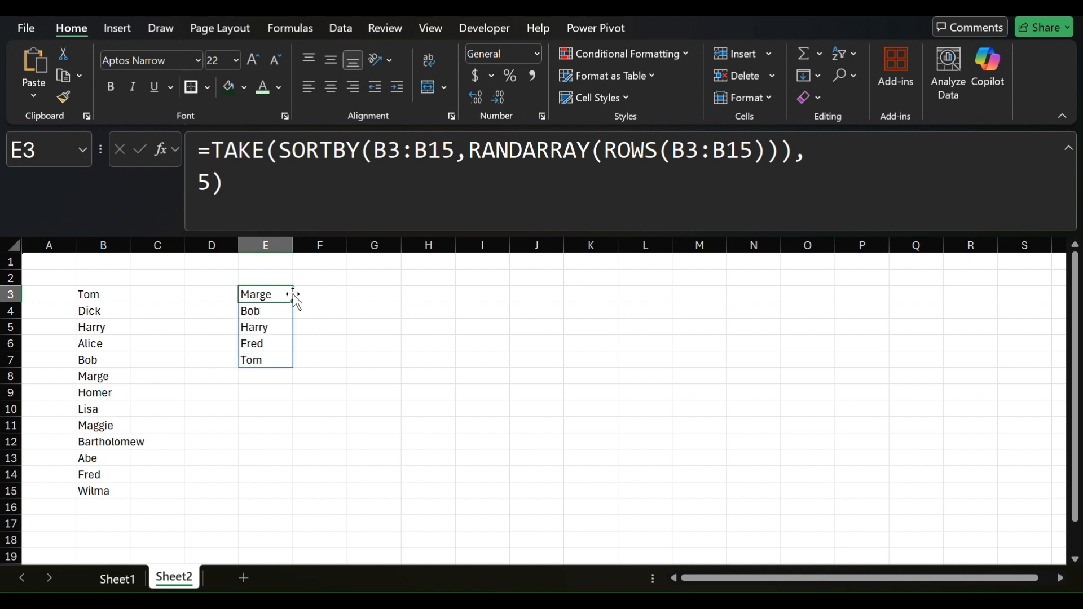
Enter =TAKE(SORTBY(SEQUENCE(35),RANDARRAY(35)),7) in H3 to draw seven unique numbers from 1 to 35
click(428, 299)
text(=sortby(sequence(35))
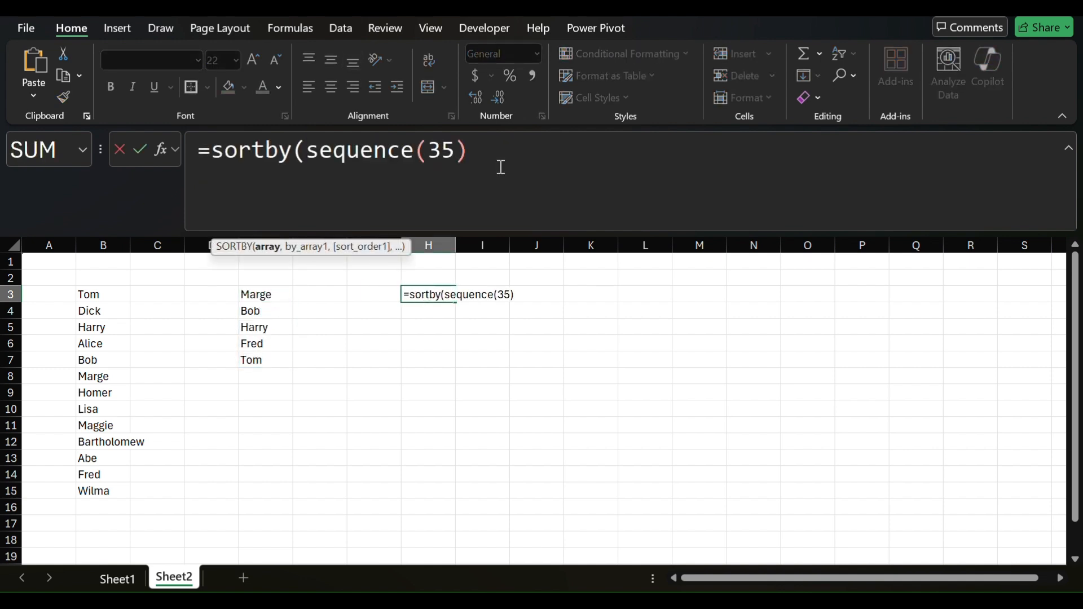
text(,randar)
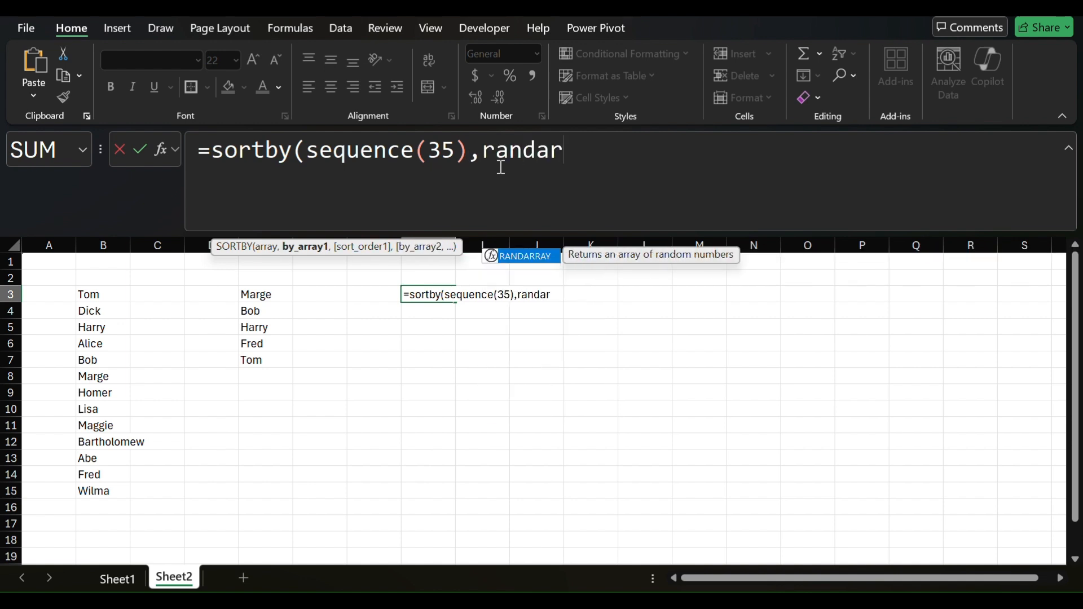
text(ray(35)
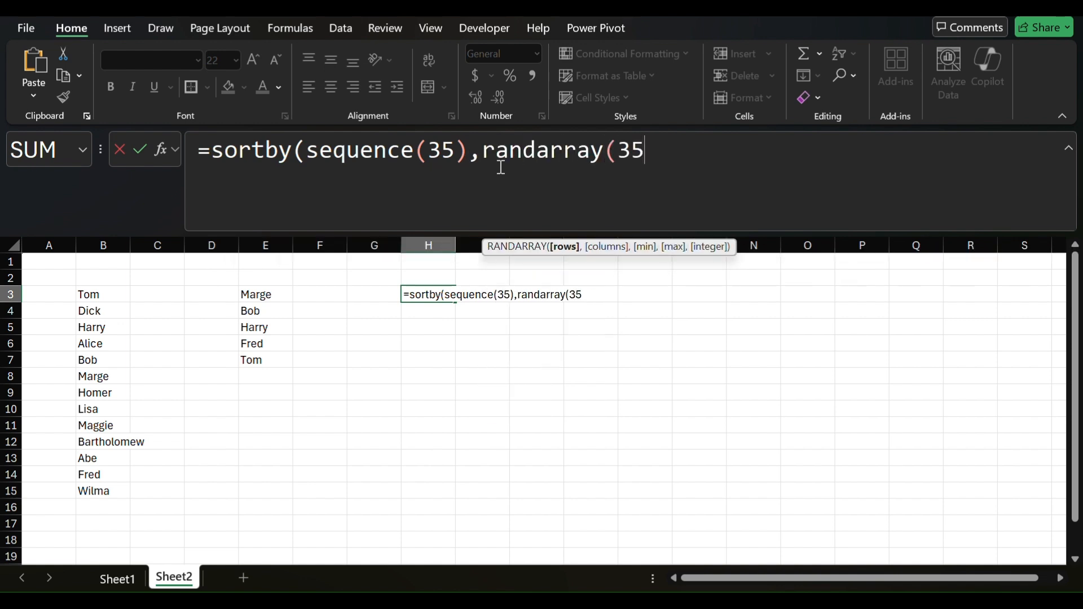
text()))
click(215, 152)
text(take()
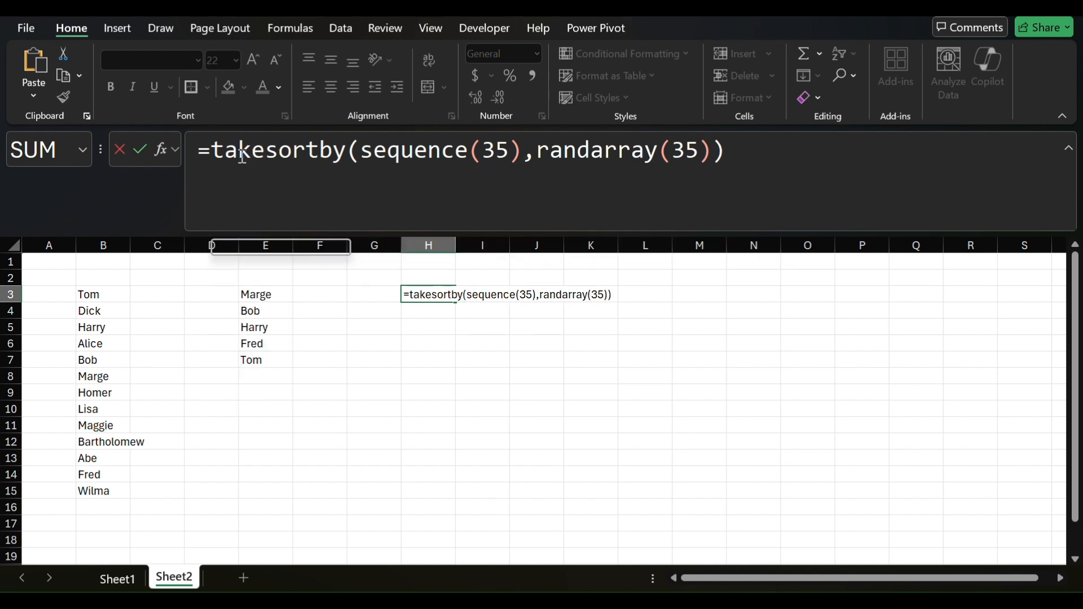
text(,7))
key(Return)
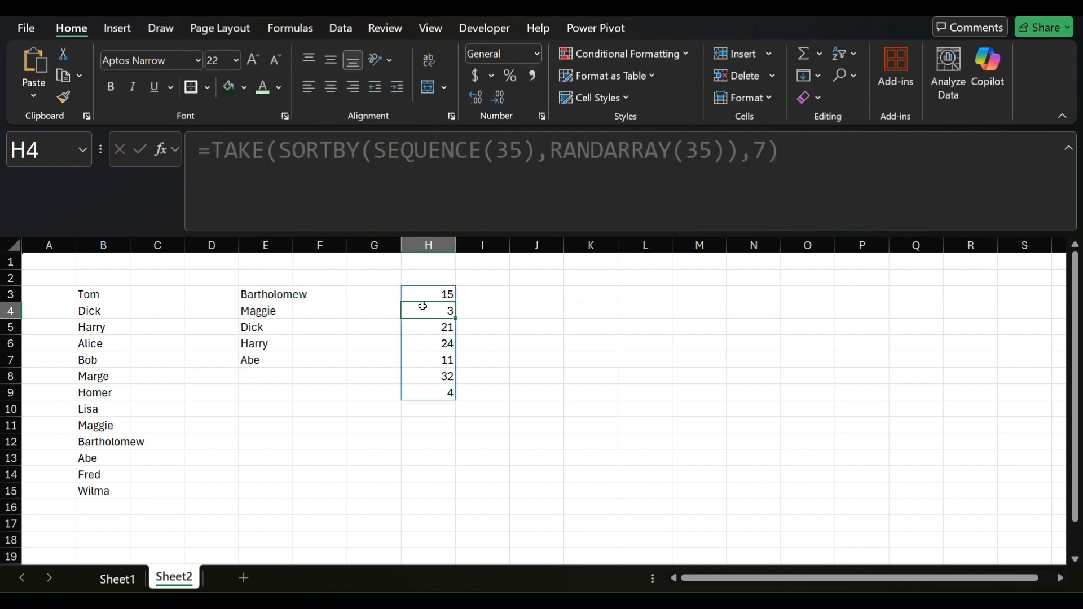
Recalculate the H3 formula repeatedly to generate new draws of seven numbers
key(F9)
key(F9)
key(F9)
key(F9)
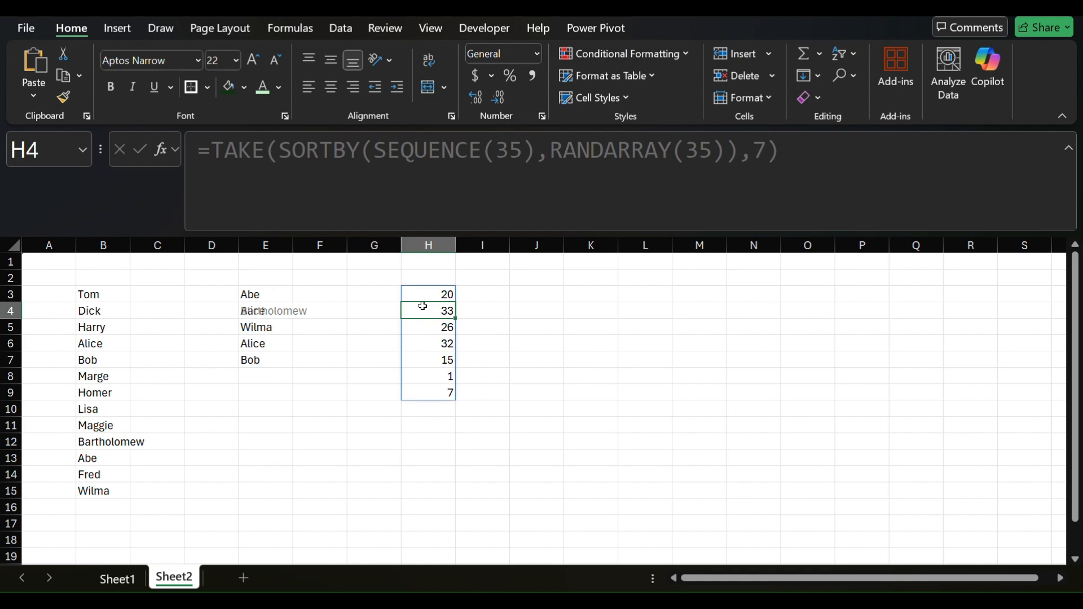
key(F9)
key(F9)
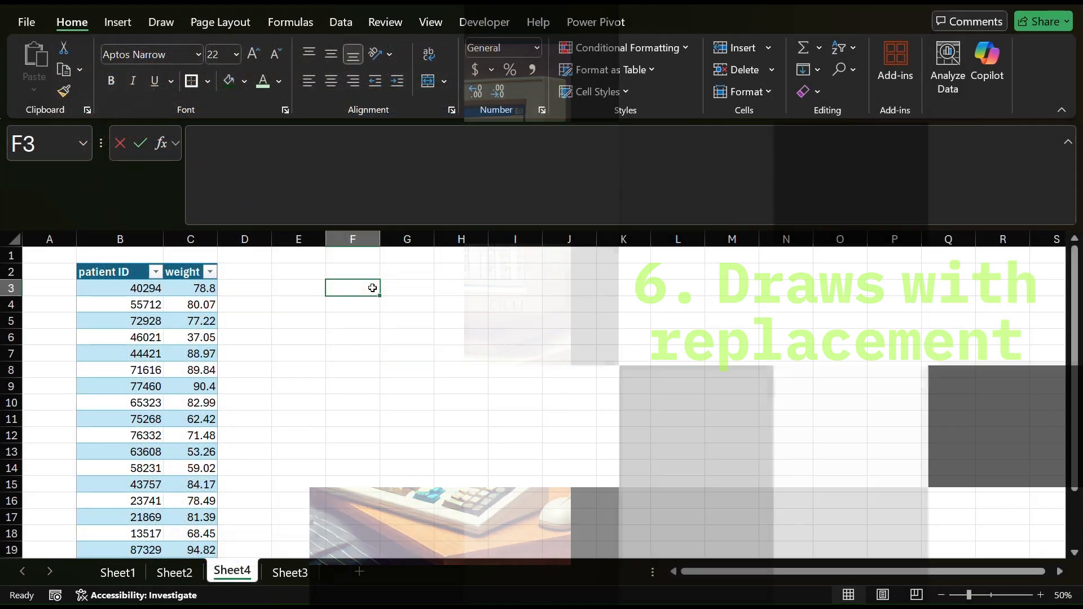
Enter =ROWS(Table1[weight]) in F3 of Sheet4 to count the rows in the weight column
text(=rows()
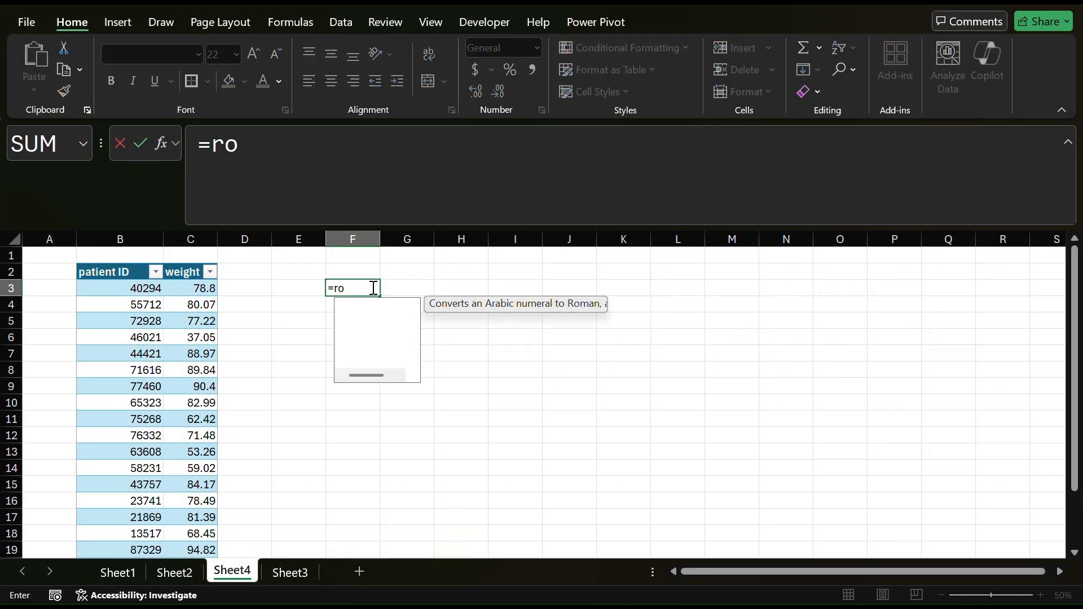
click(204, 288)
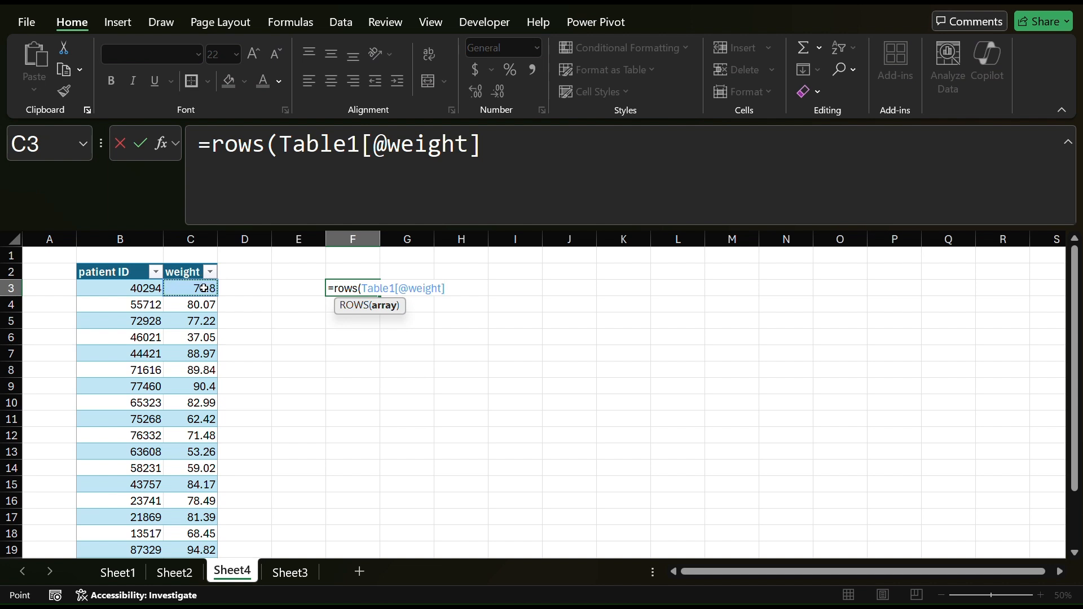
key(ctrl+shift+Down)
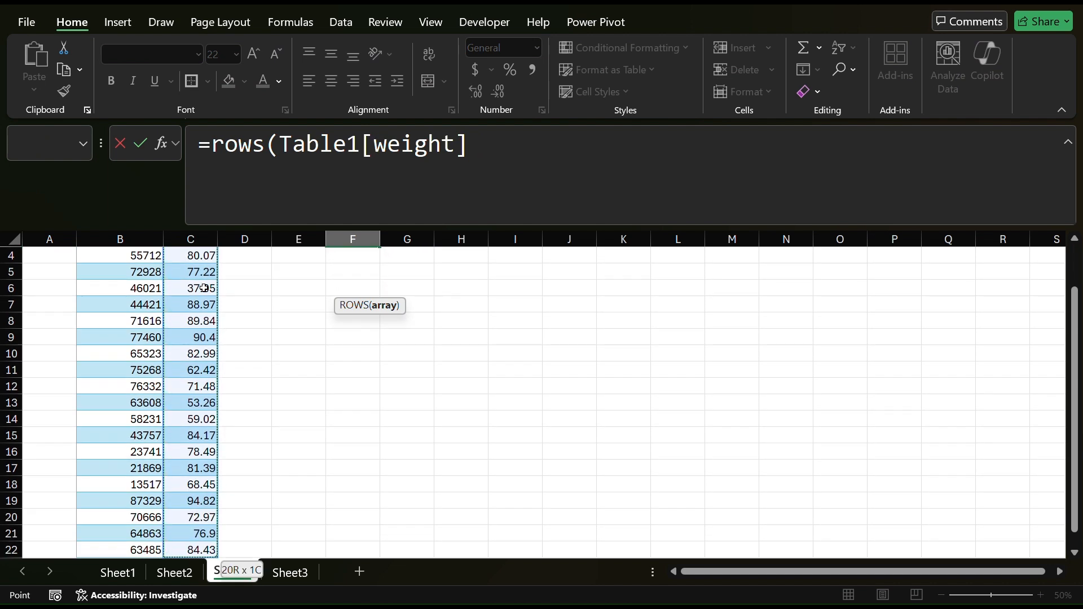
text())
key(Return)
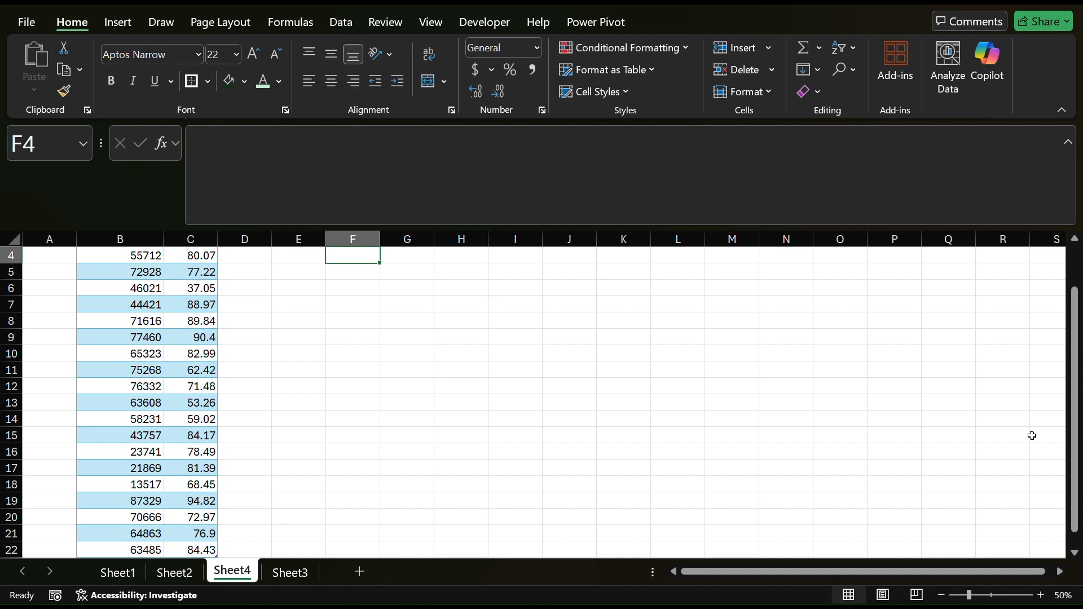
Wrap the ROWS formula in F3 in RANDARRAY as its rows argument, leave columns empty and set min to 1
drag(1076, 416, 1072, 356)
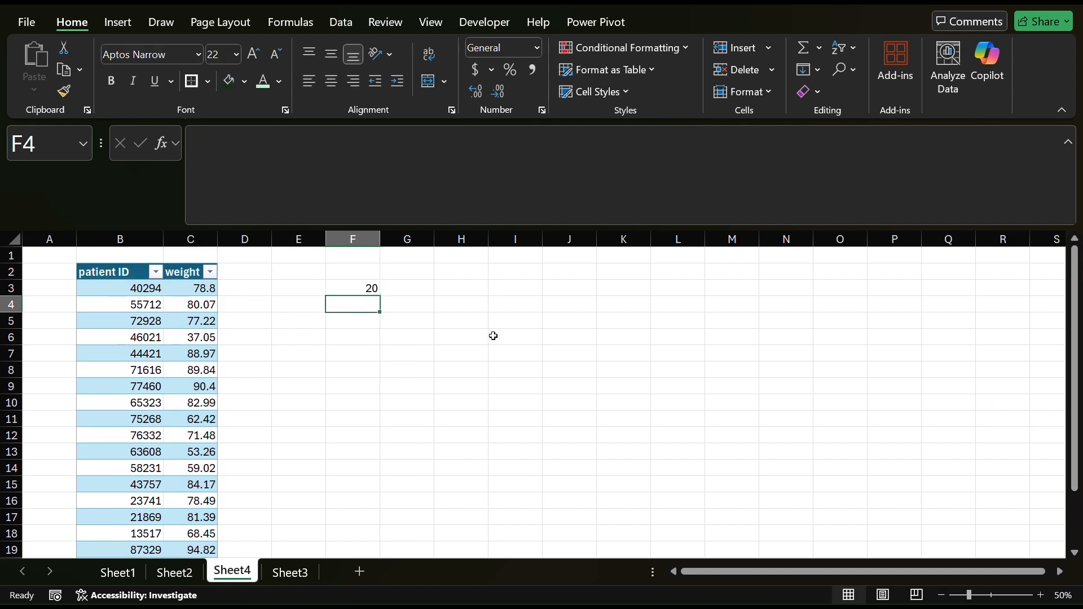
click(355, 286)
click(220, 144)
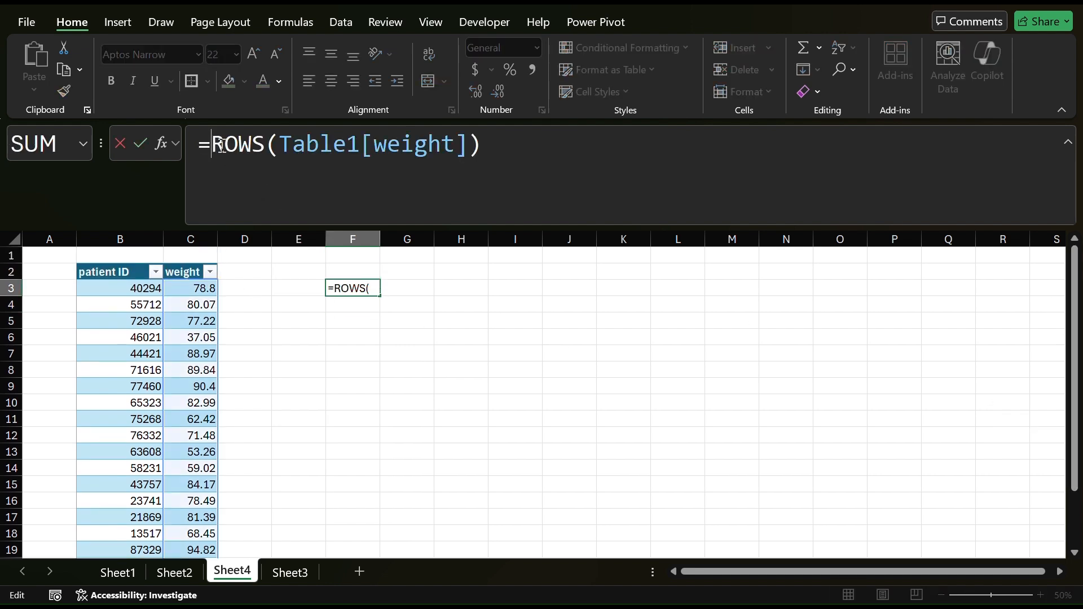
text(RAND)
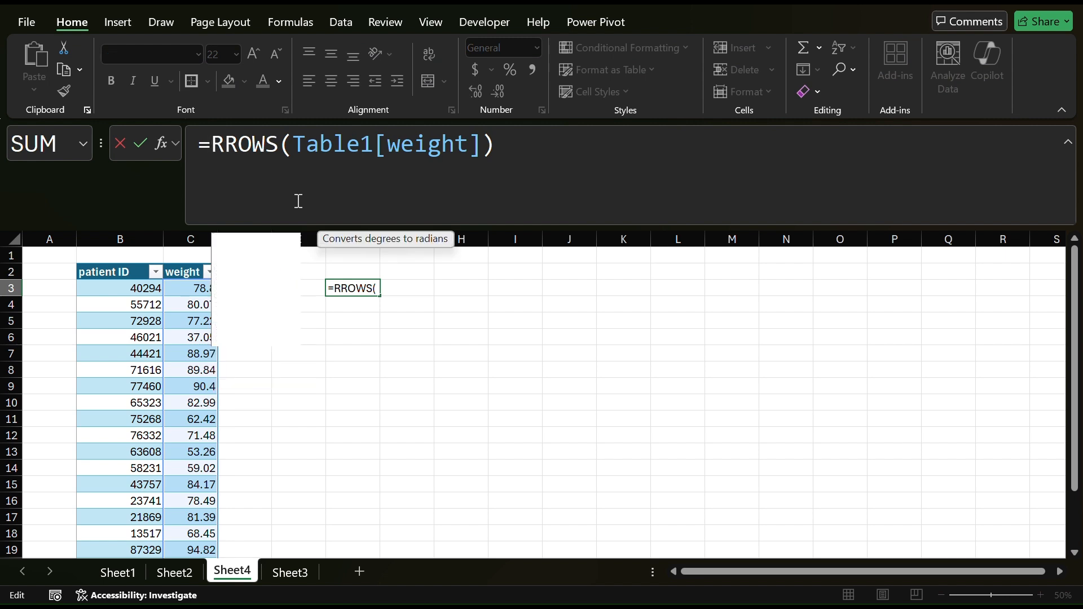
text(ARRAT)
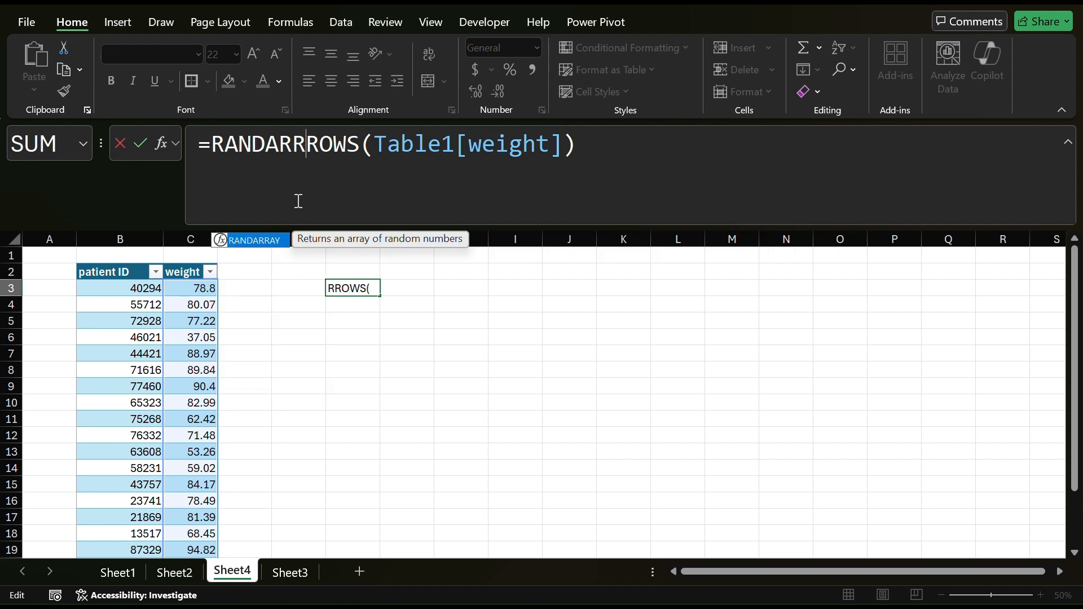
key(BackSpace)
text(Y()
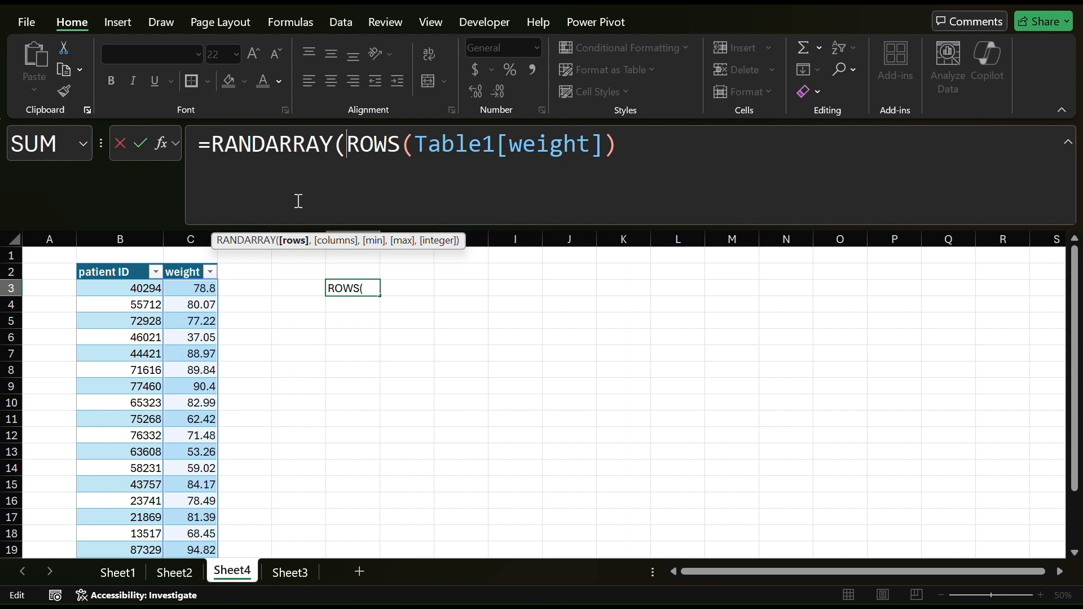
click(672, 156)
text(,)
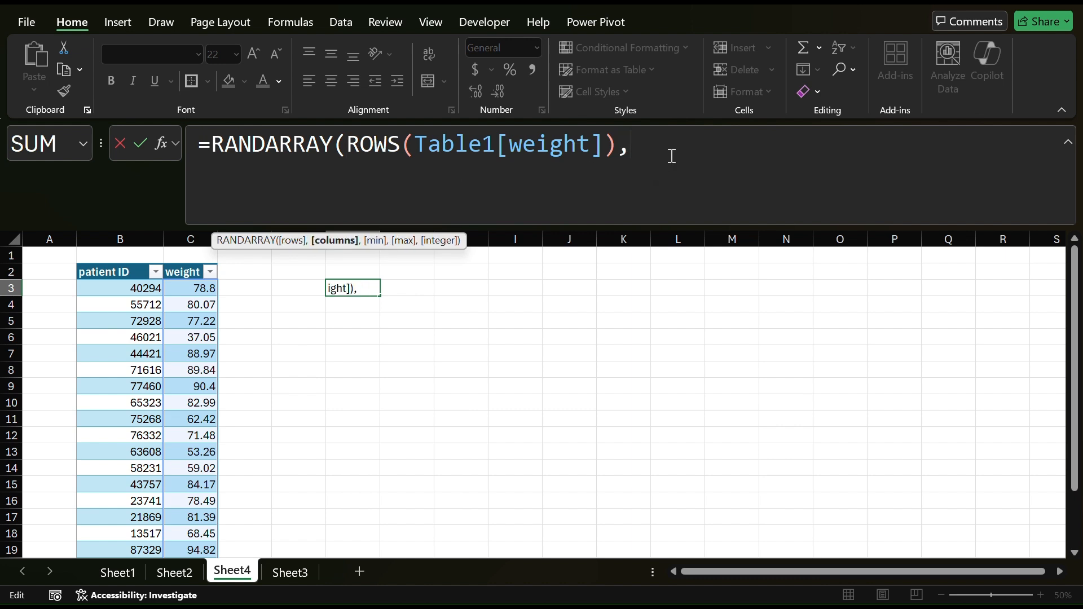
text(,1,)
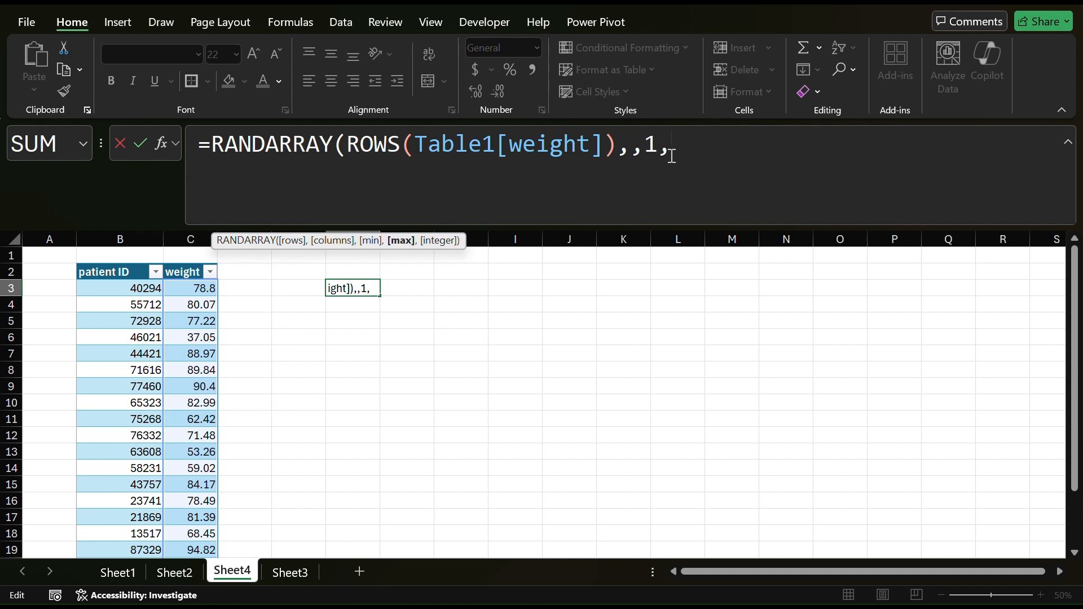
Complete the F3 RANDARRAY formula with ROWS(Table1[weight]) as the max and 1 as the integer argument
drag(619, 147, 342, 163)
click(690, 155)
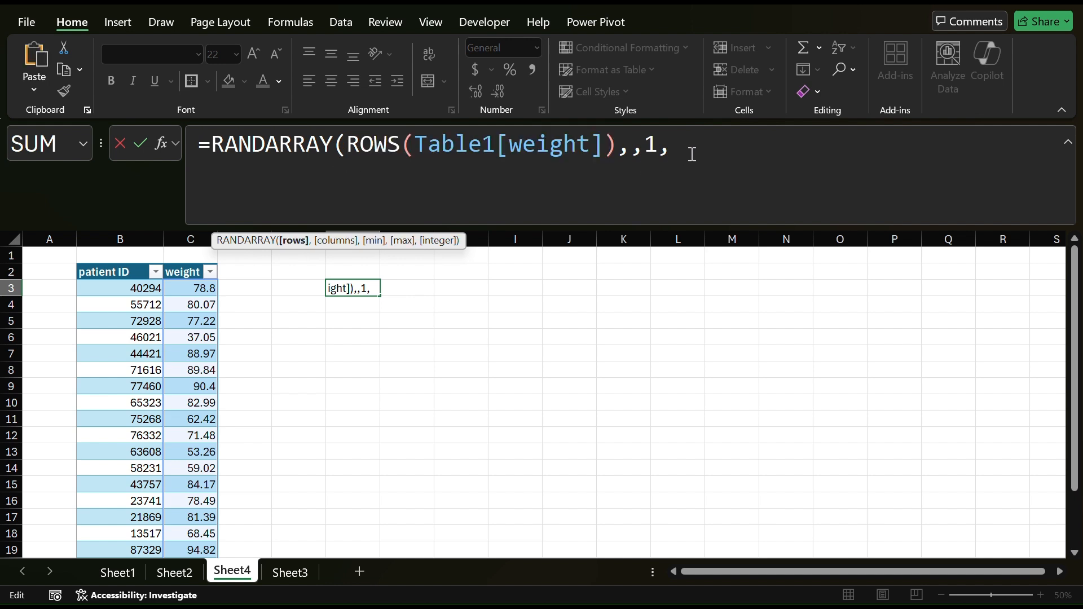
key(ctrl+v)
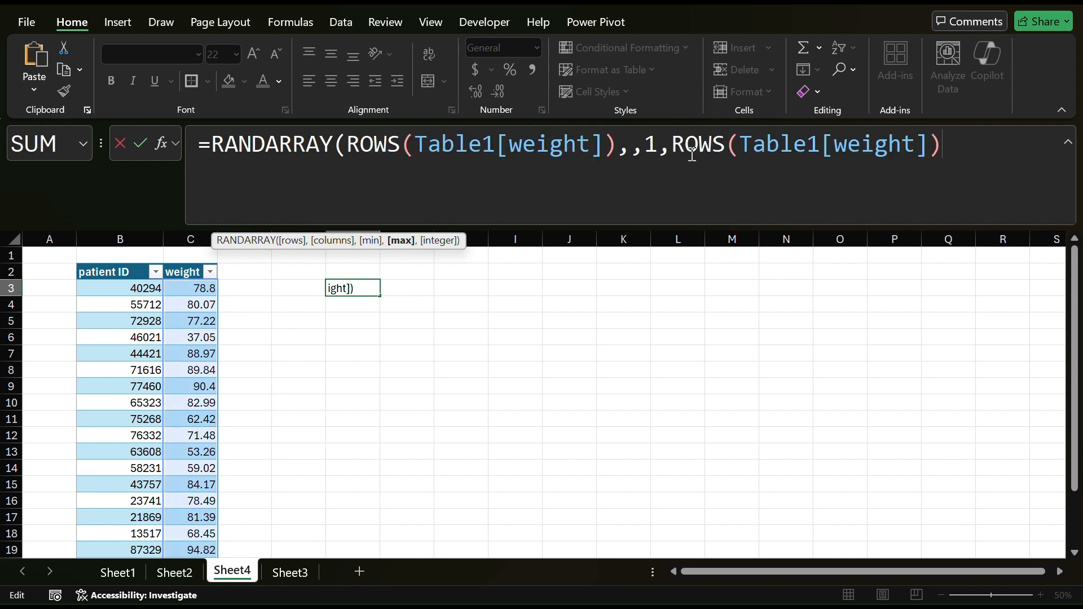
text())
key(BackSpace)
text(,)
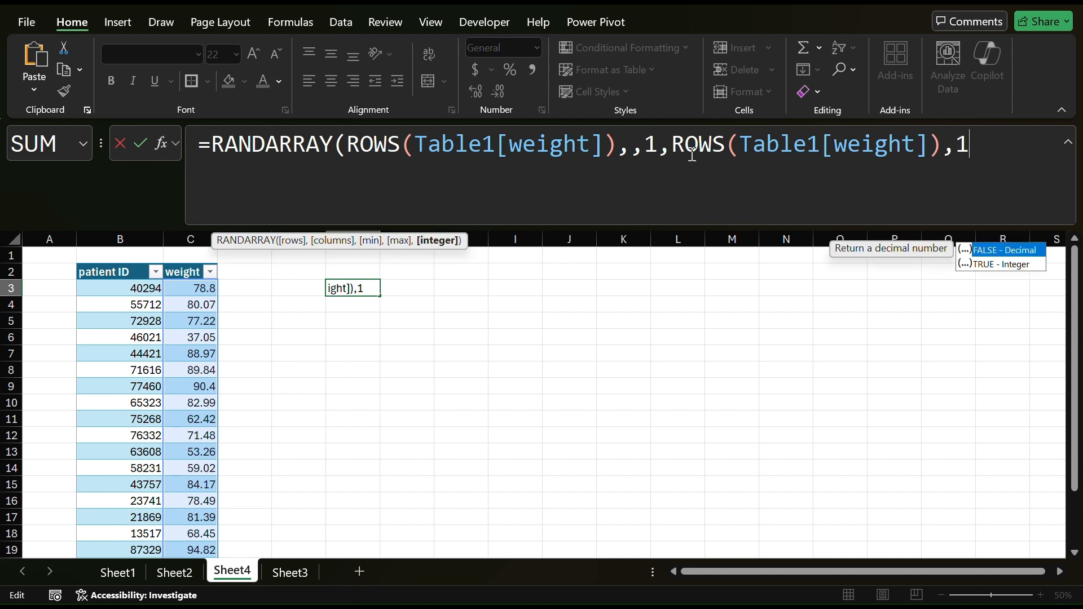
text(1))
key(Return)
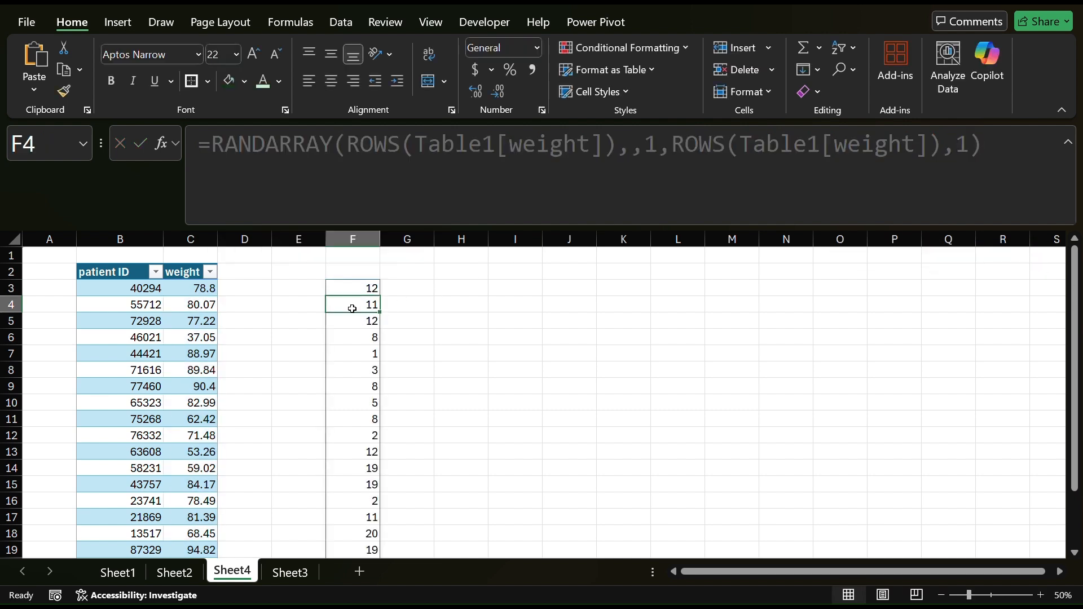
Wrap the F3 formula in INDEX with Table1[weight] as the array to resample the weights with replacement
click(347, 284)
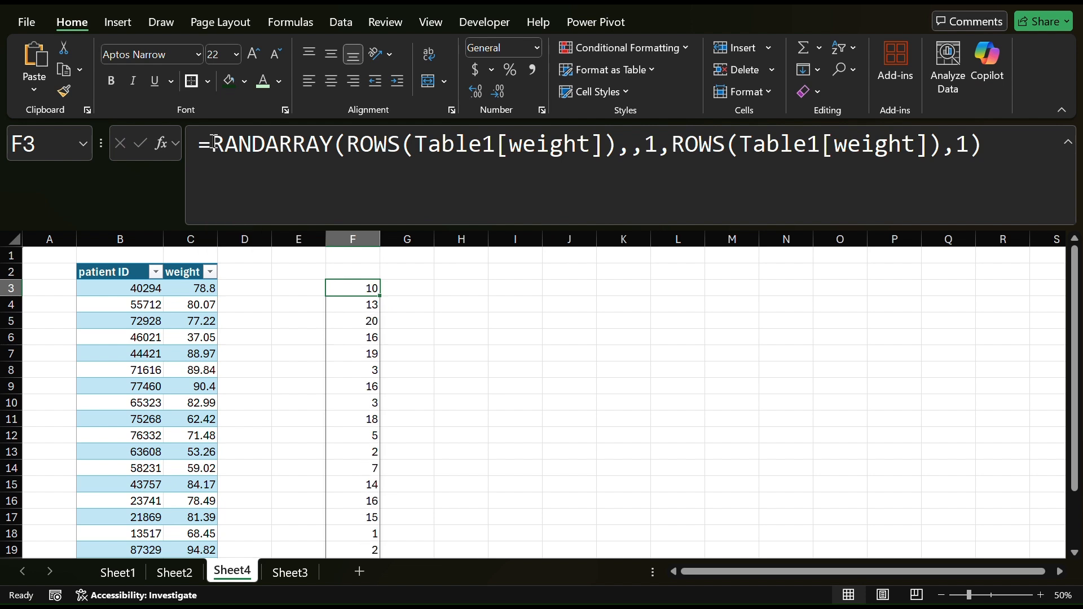
click(214, 143)
text(INDEX()
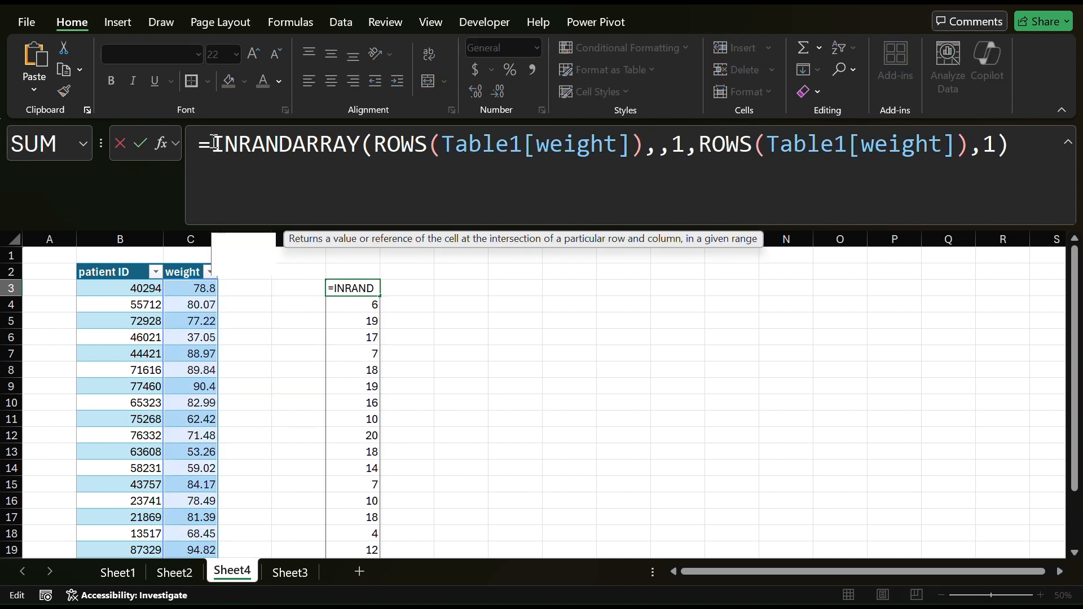
text(,)
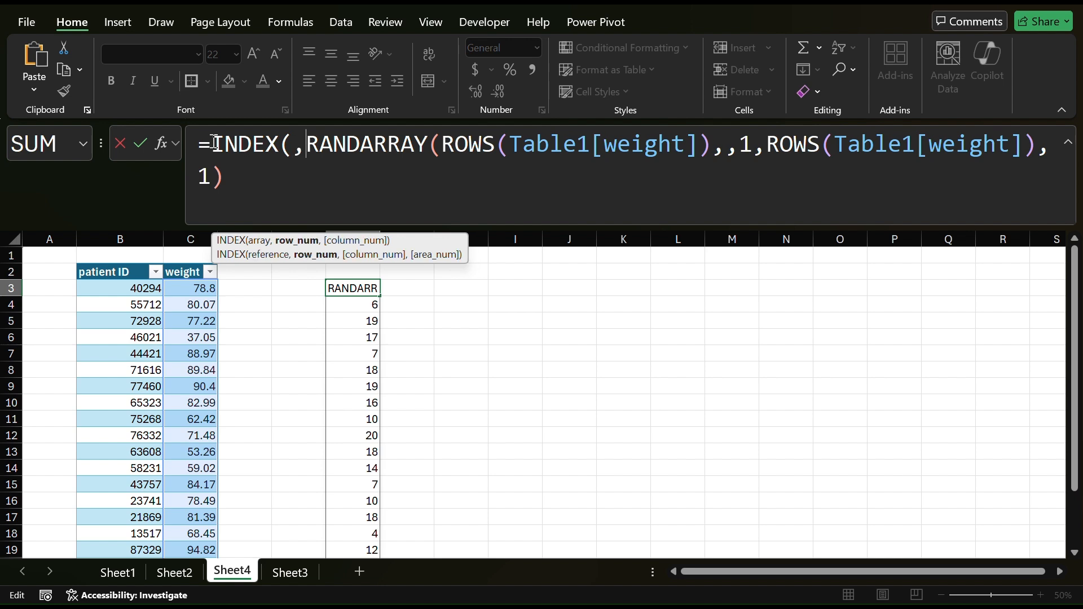
click(295, 151)
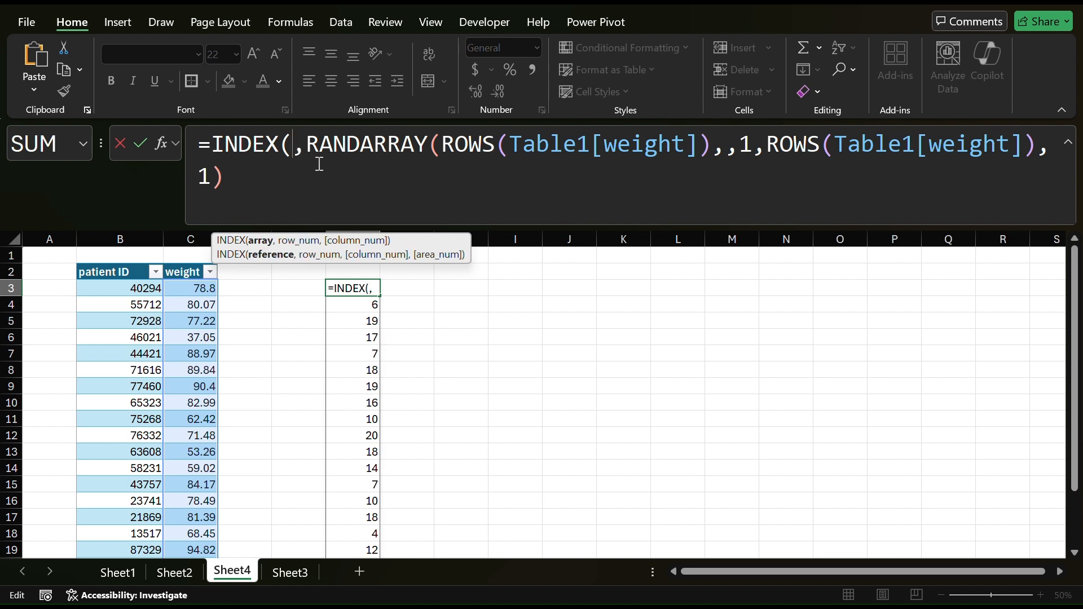
click(191, 294)
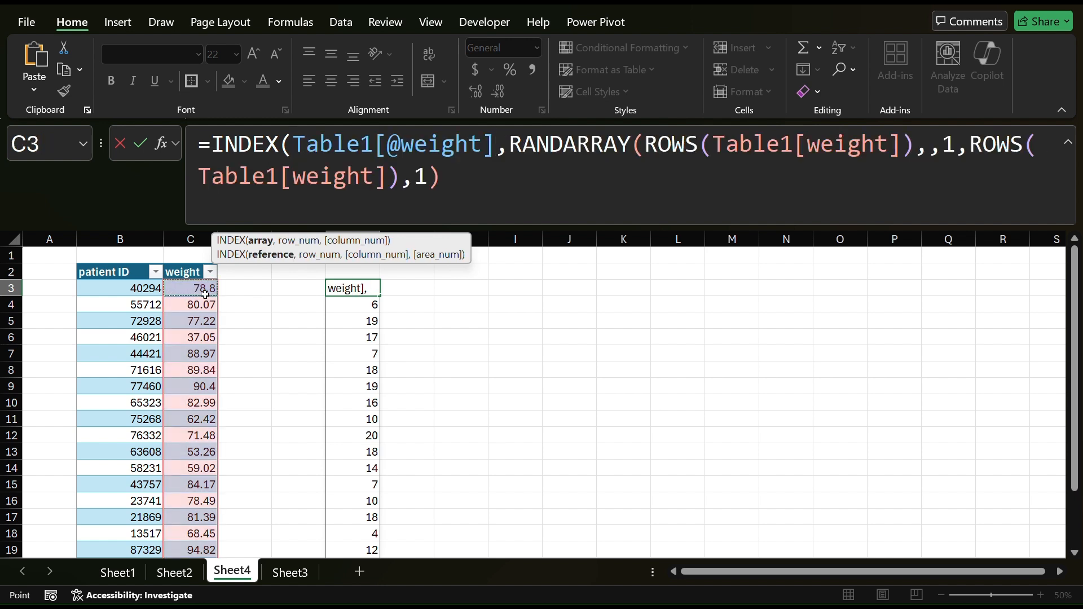
key(ctrl+shift+Down)
key(Return)
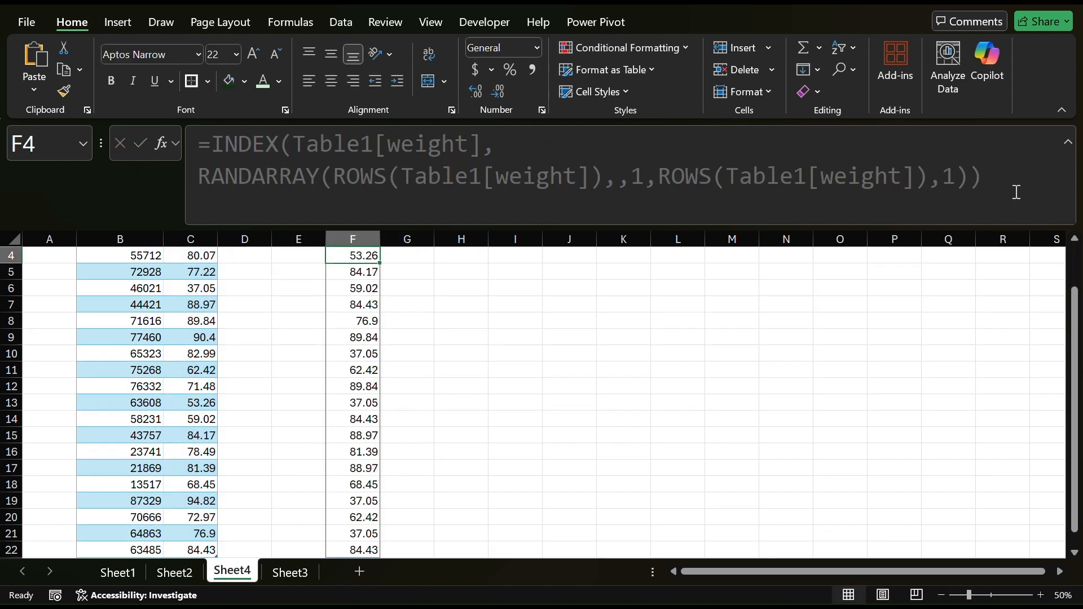
drag(1076, 359, 1075, 320)
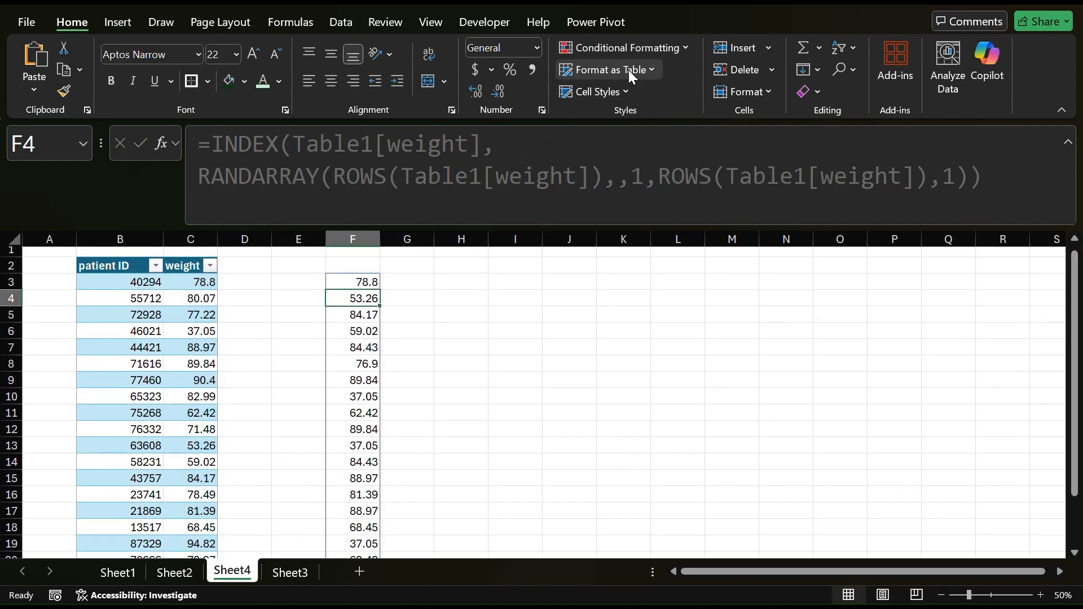
In G3 of Sheet2, start a LET formula defining d as babynames[babynames] and r as rows(d)
key(ctrl+Page_Up)
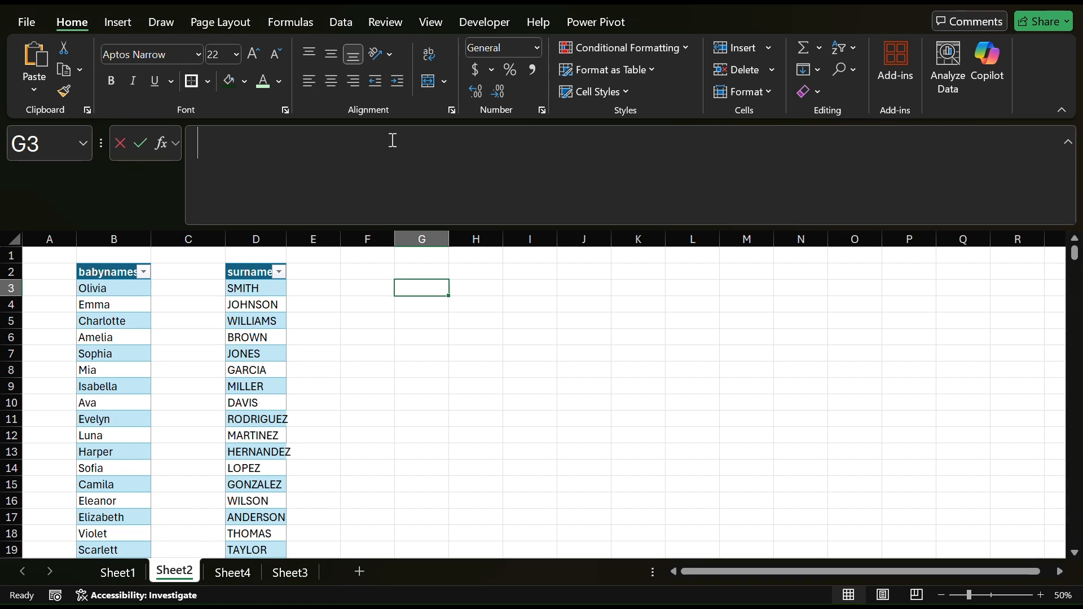
text(=L)
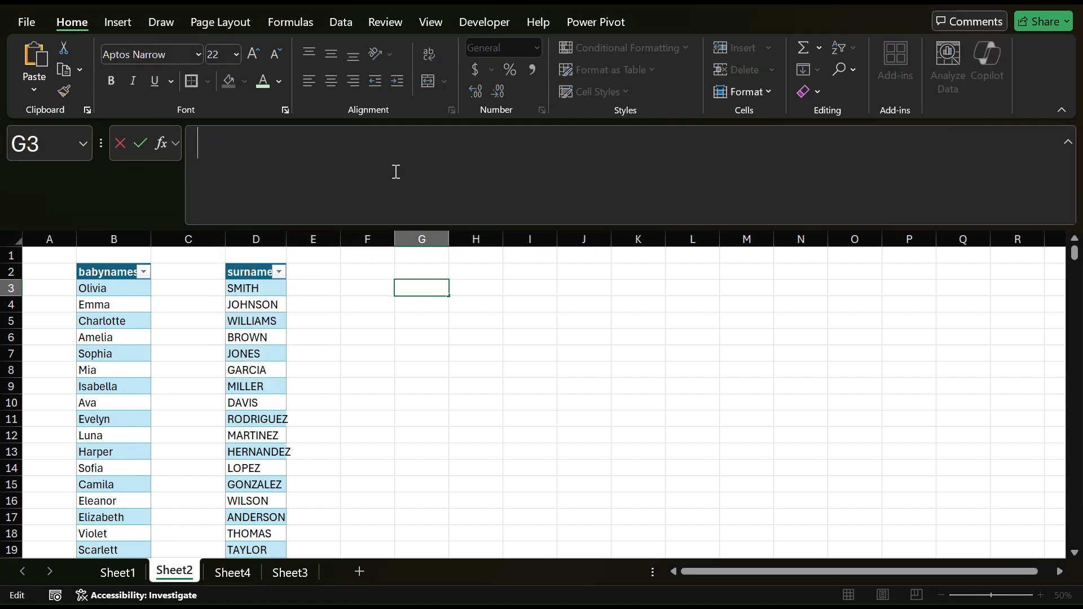
text(=let(d,)
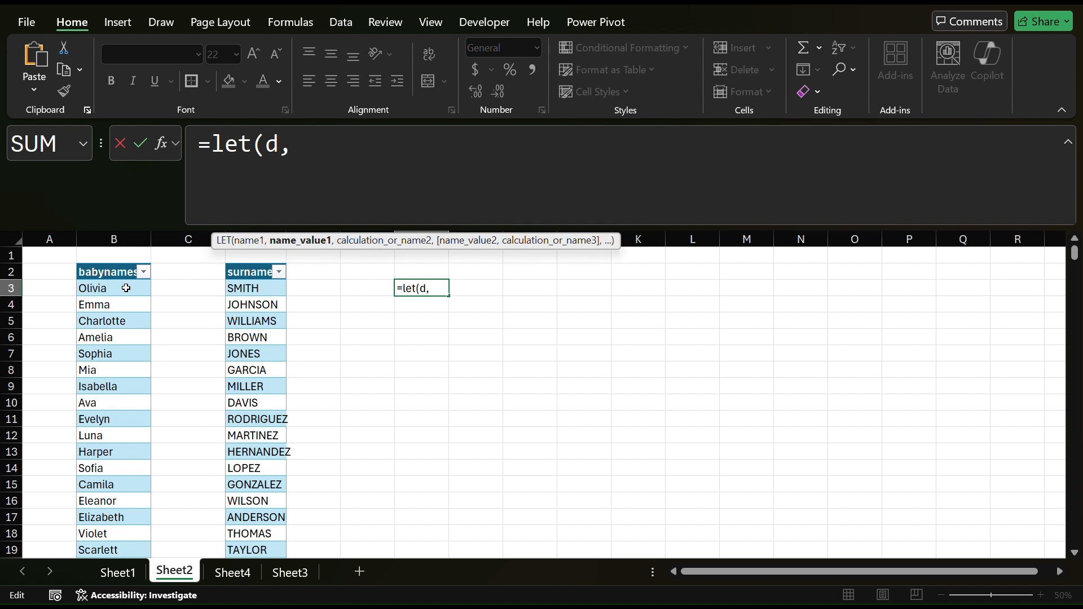
click(126, 289)
key(ctrl+shift+Down)
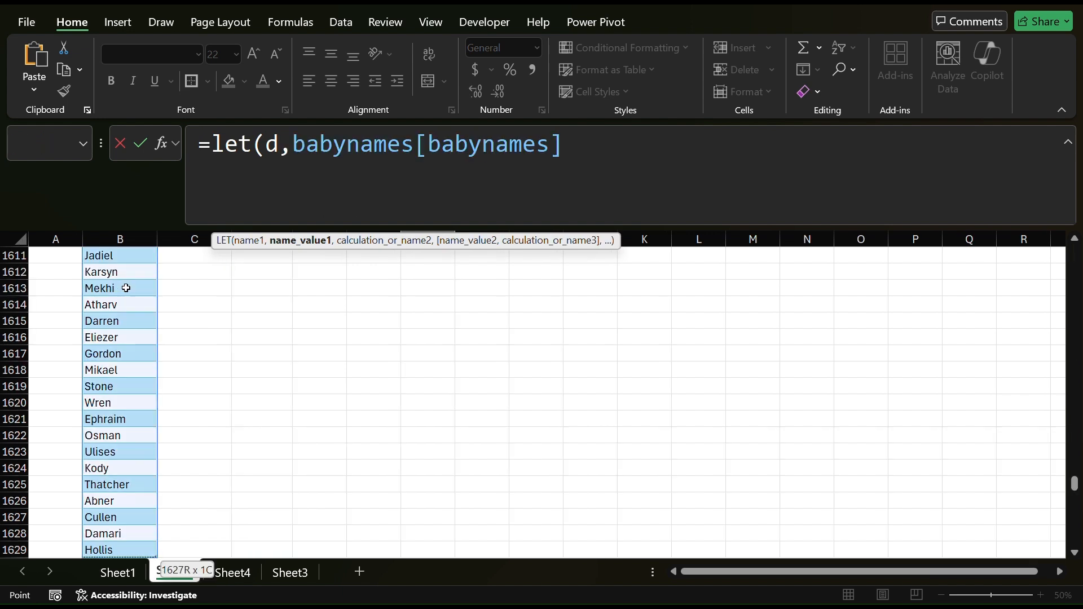
text(, r,)
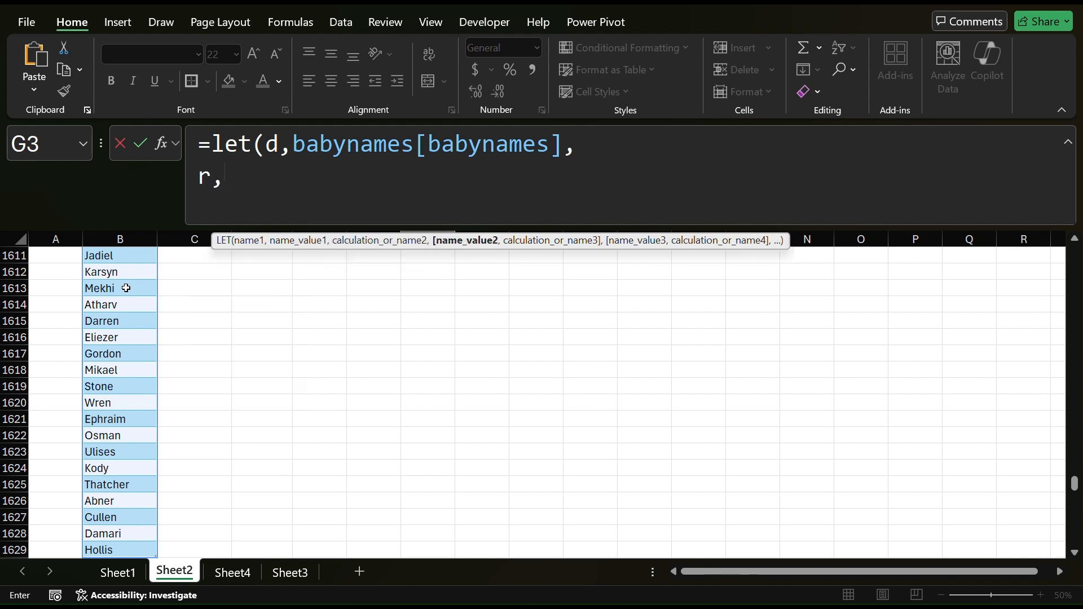
text(rows(d)
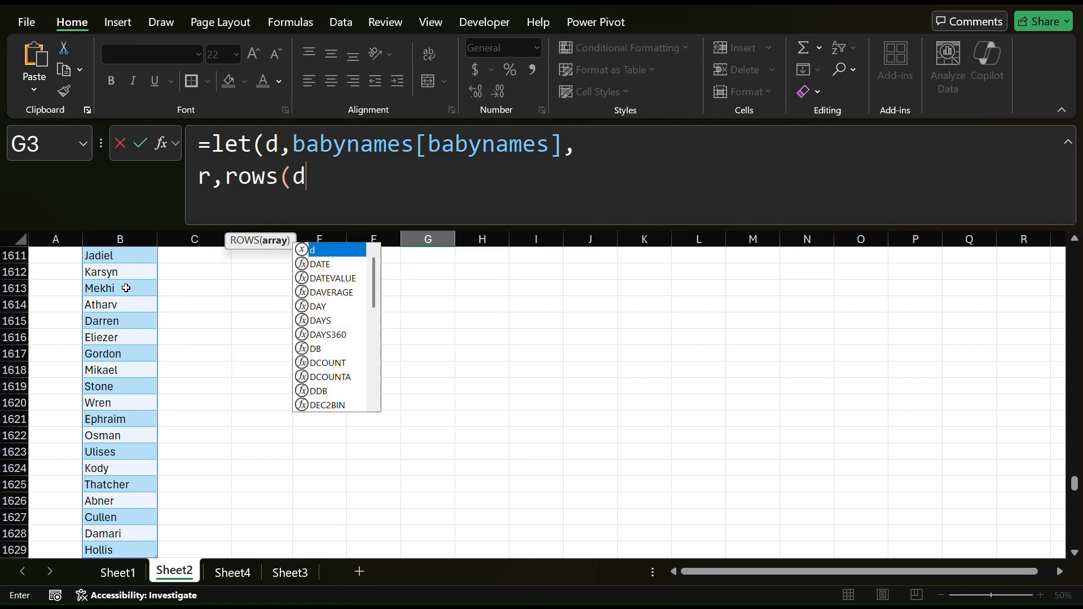
text(),)
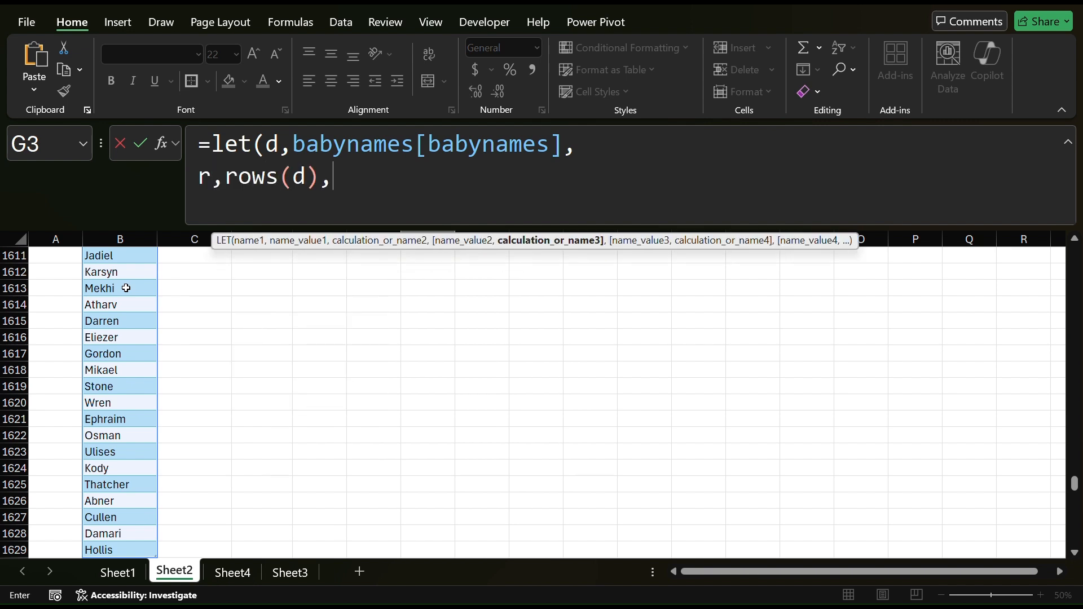
Complete the G3 LET formula with index(d,randarray(r,,1,r,1)) as its calculation
key(alt+Return)
text(i)
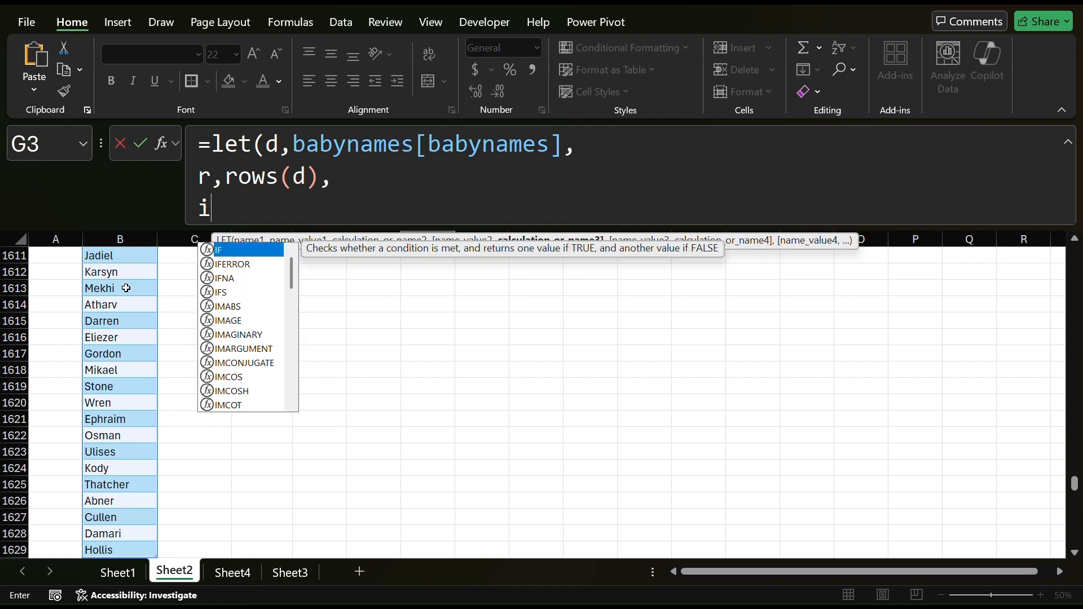
text(ndex(d,randarray)
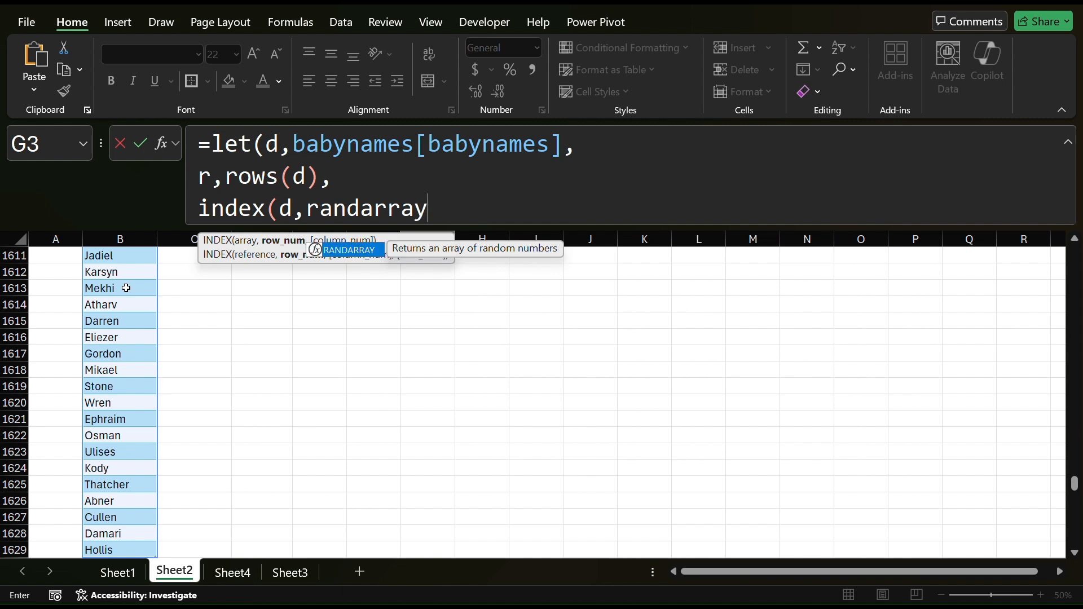
text((r,)
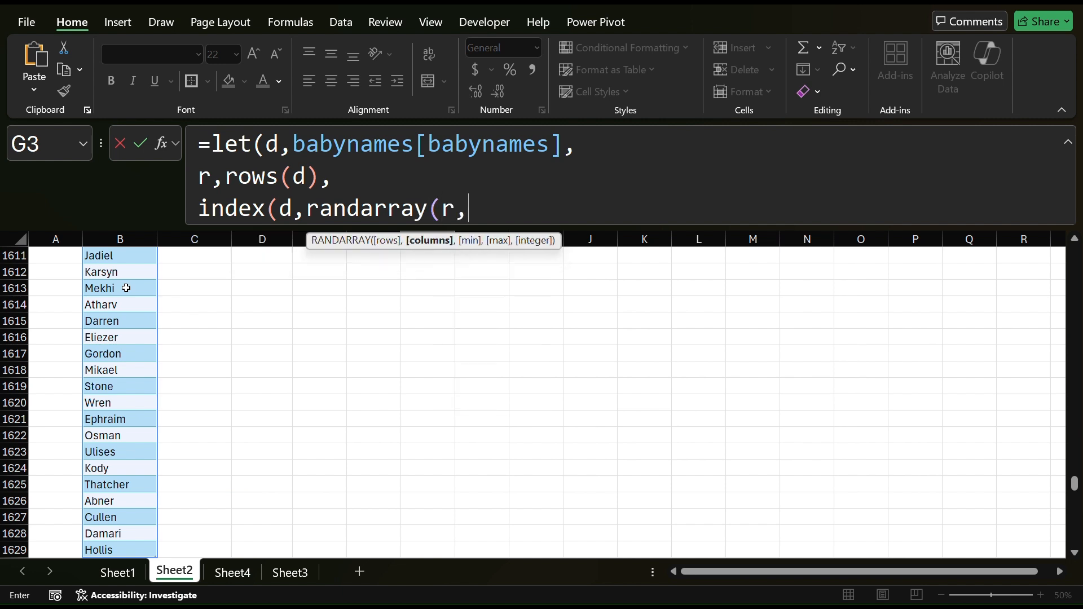
text(,1,)
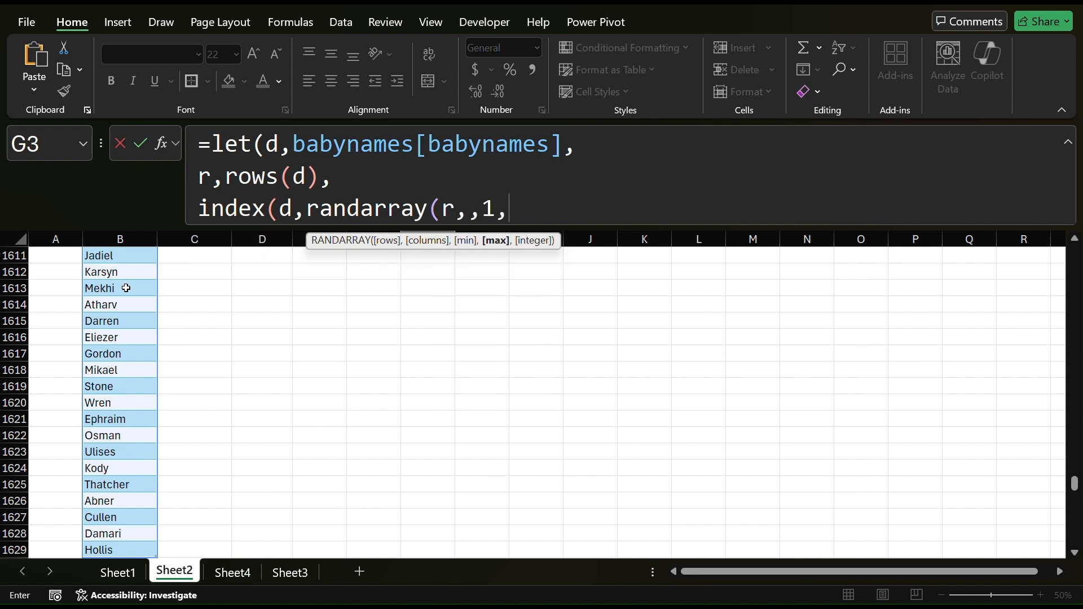
text(r,1)))
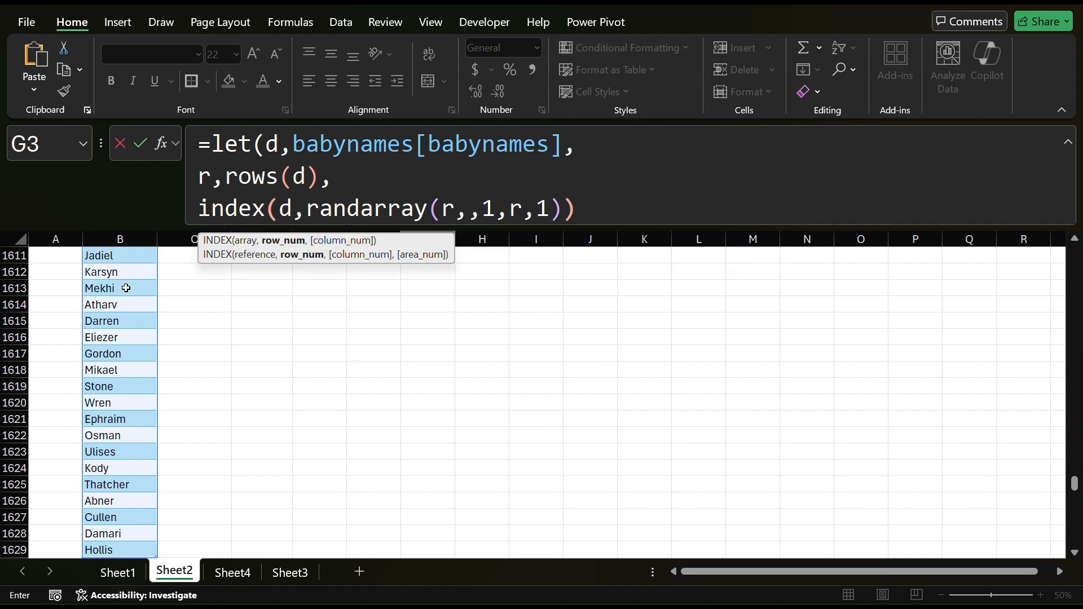
text())
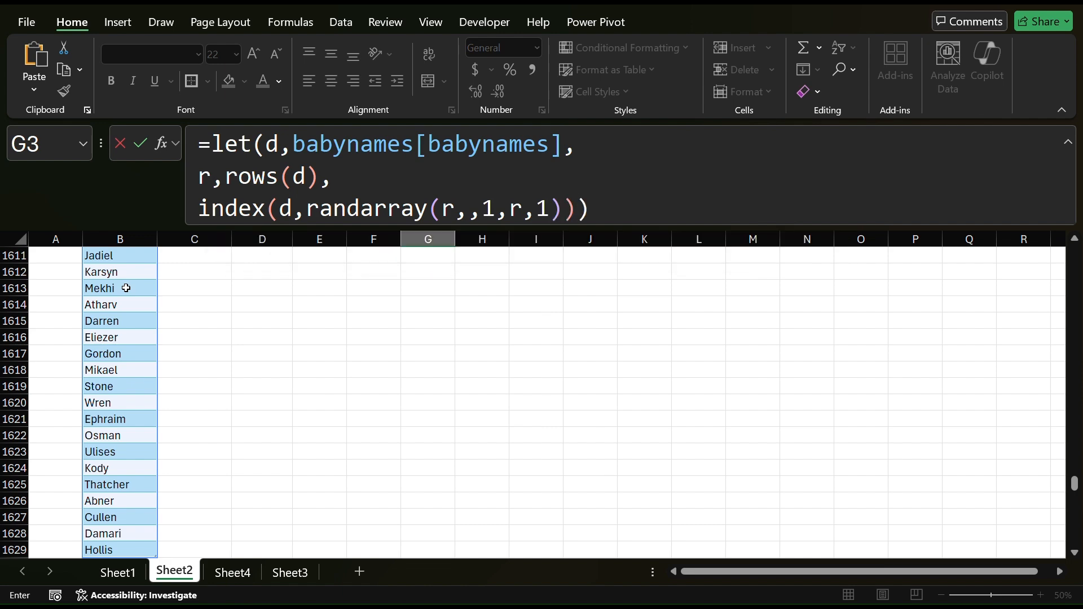
key(Return)
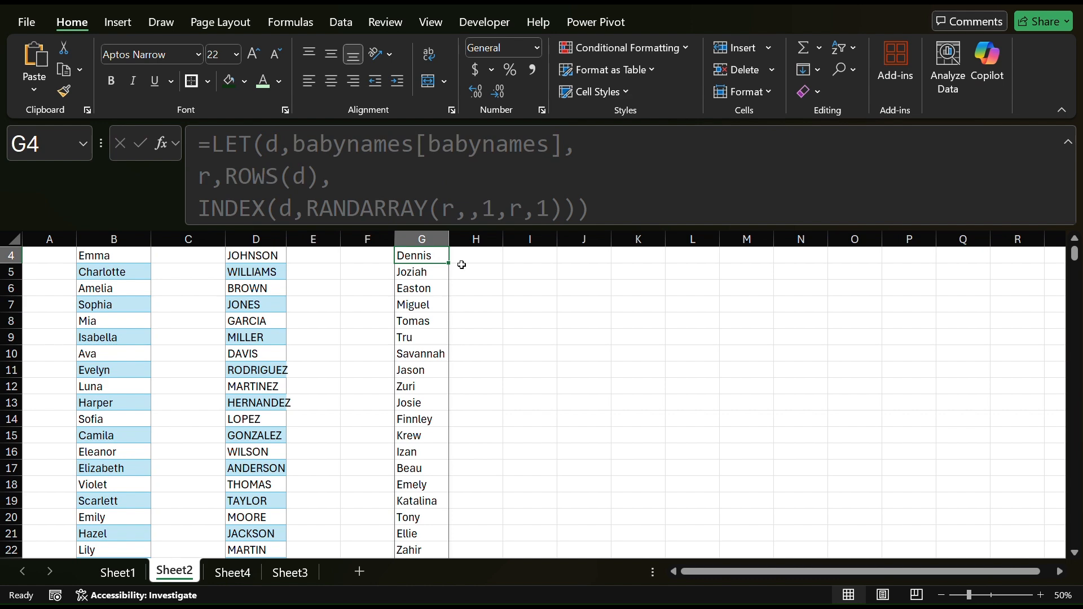
drag(1075, 256, 1075, 249)
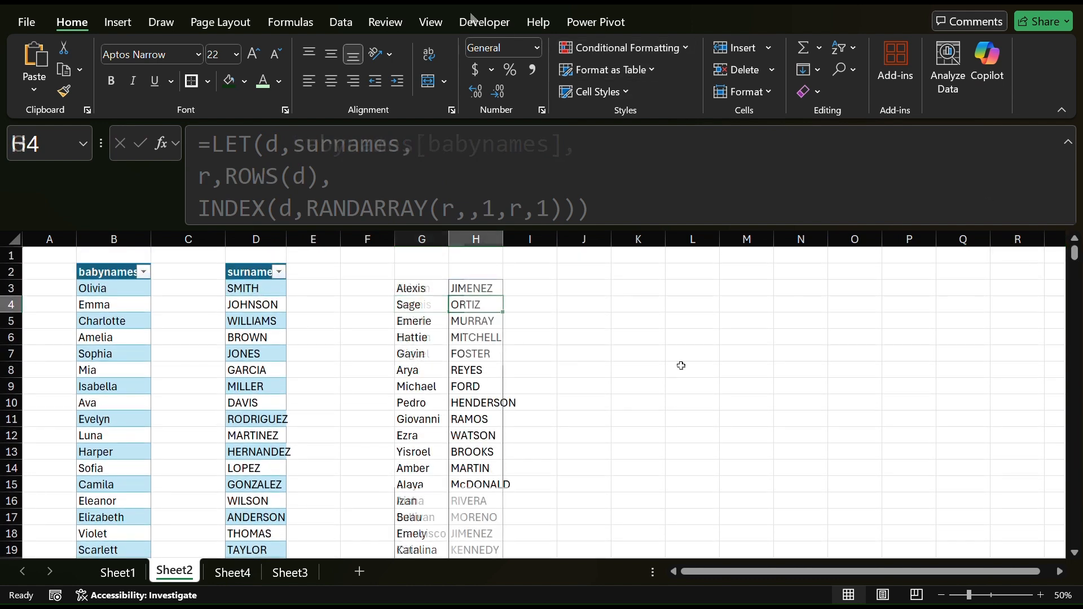
Recalculate Sheet2 repeatedly to generate new random first name and surname combinations
key(F9)
key(F9)
key(F9)
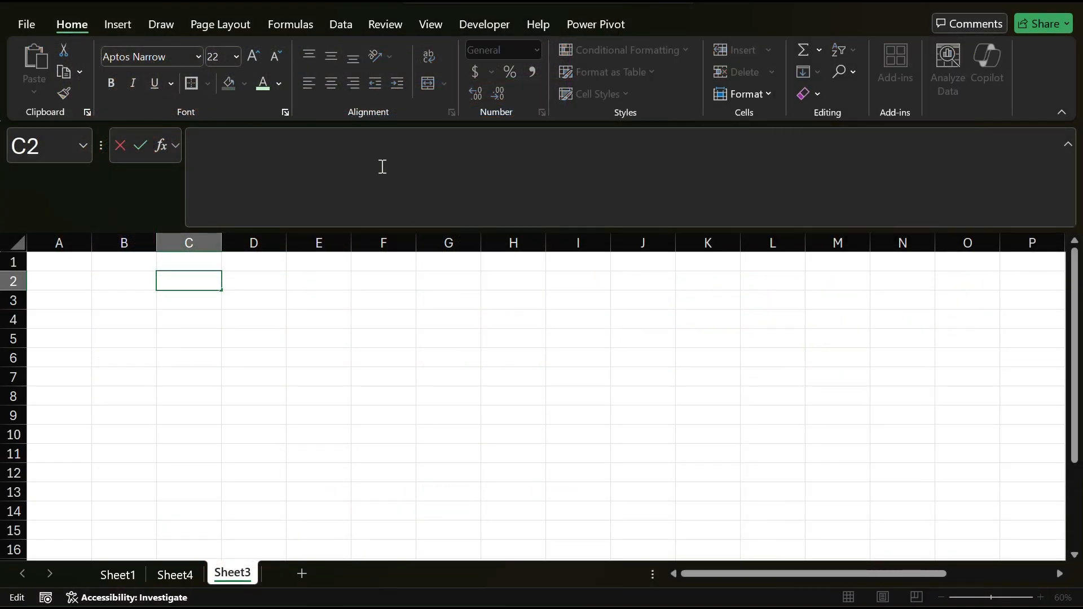
In C2 of Sheet3, write RANDARRAY(10,,1,3,1) to produce ten random integers from 1 to 3
text(=)
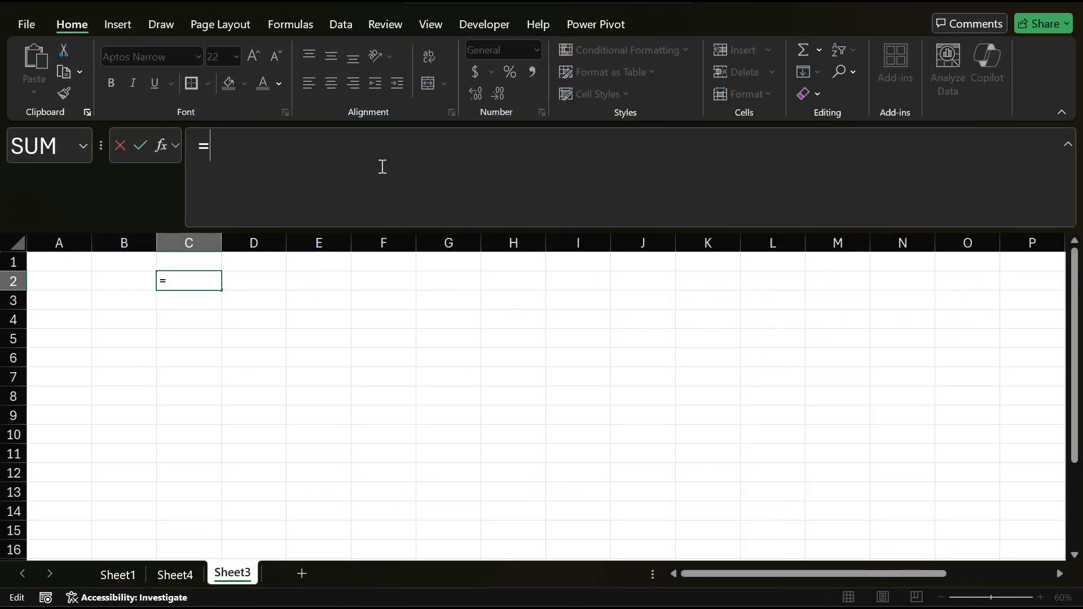
text(RAND)
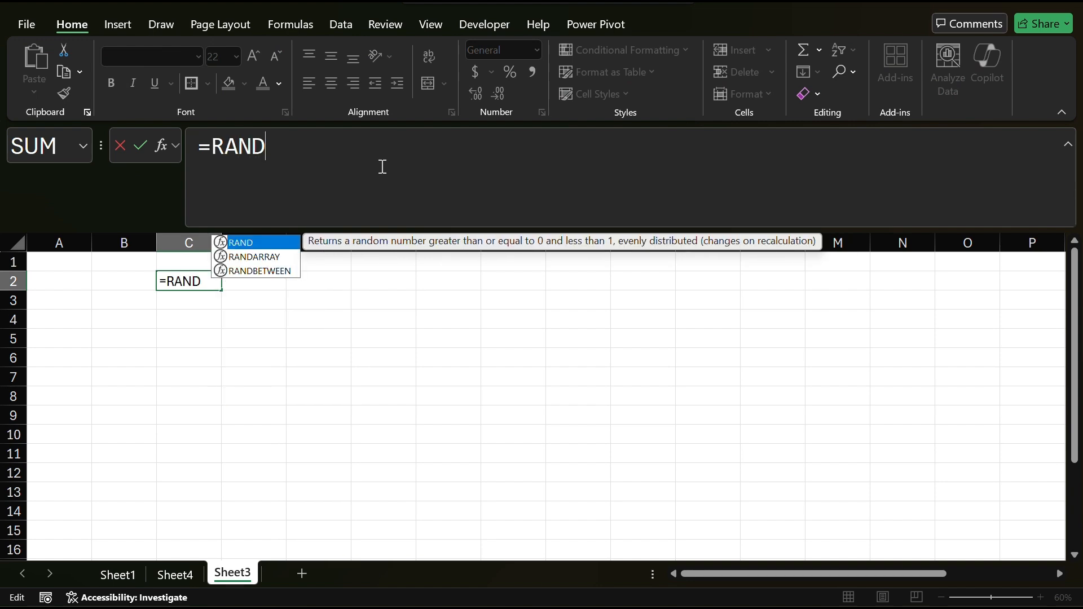
text(ARRAY)
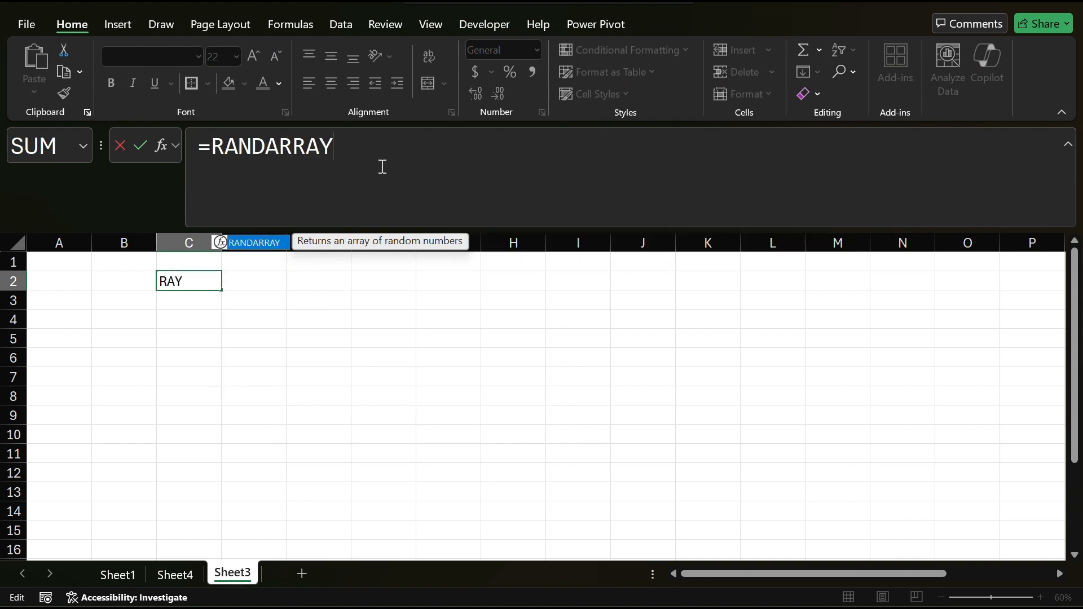
text((10,,1,)
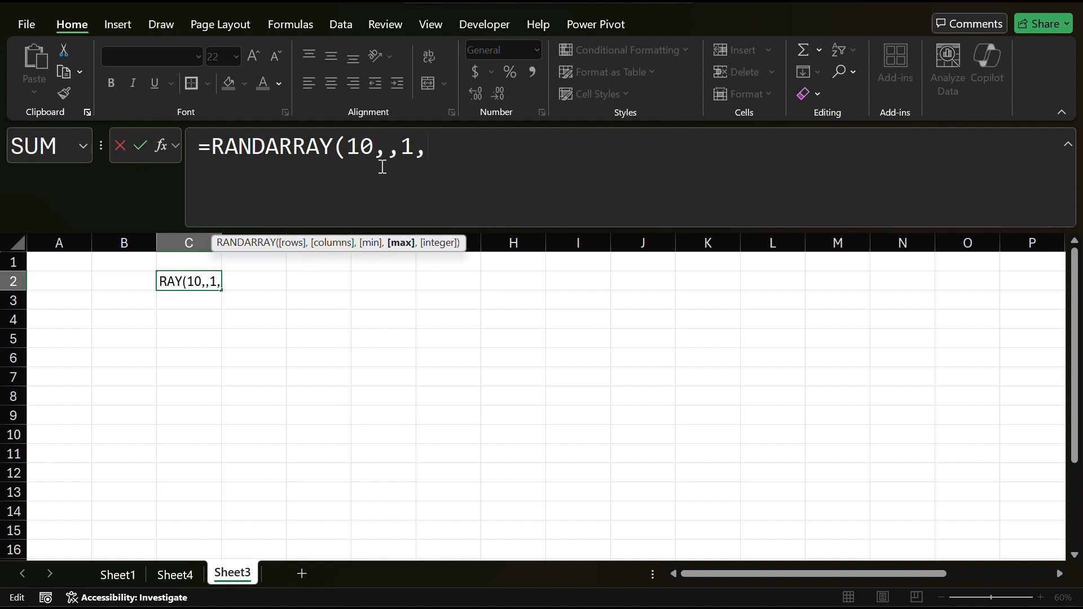
text(3,1)
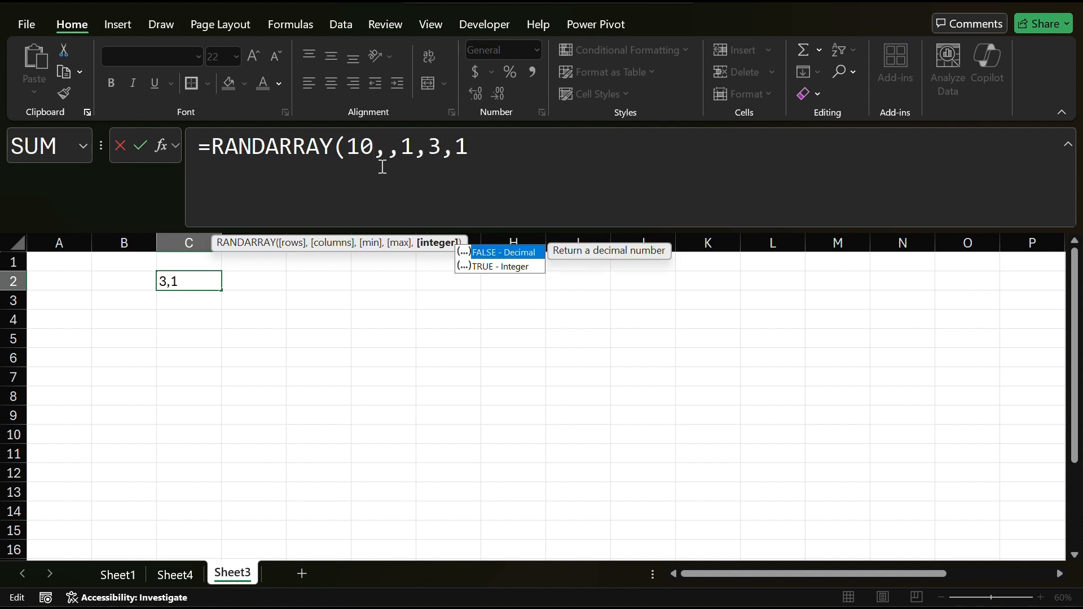
text())
Wrap the C2 RANDARRAY formula in CHOOSE with "A", "B" and "C" as the values, and commit it
click(214, 146)
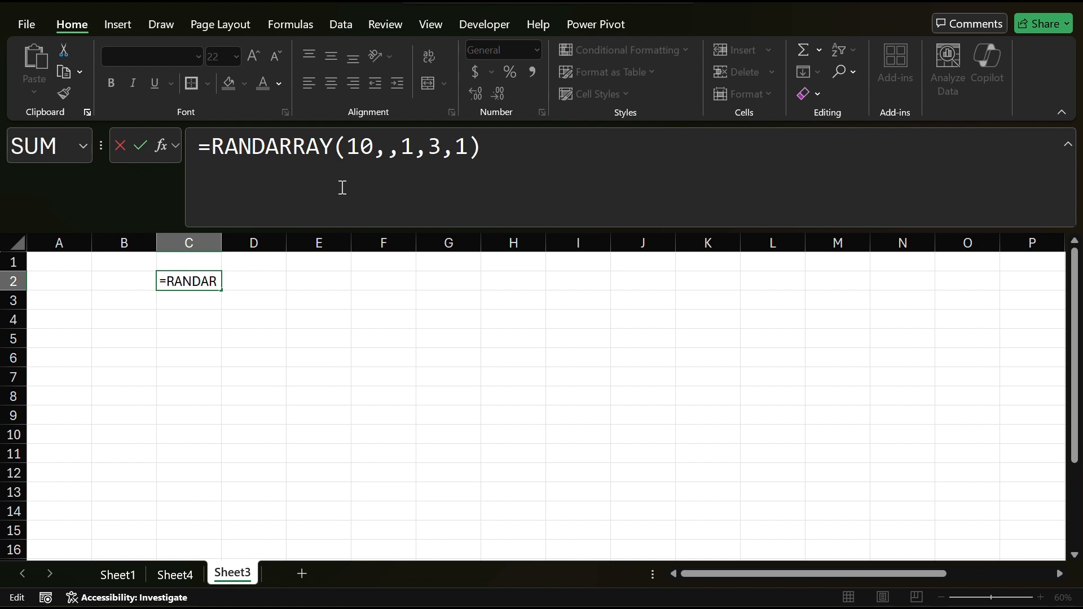
text(CHOOSE()
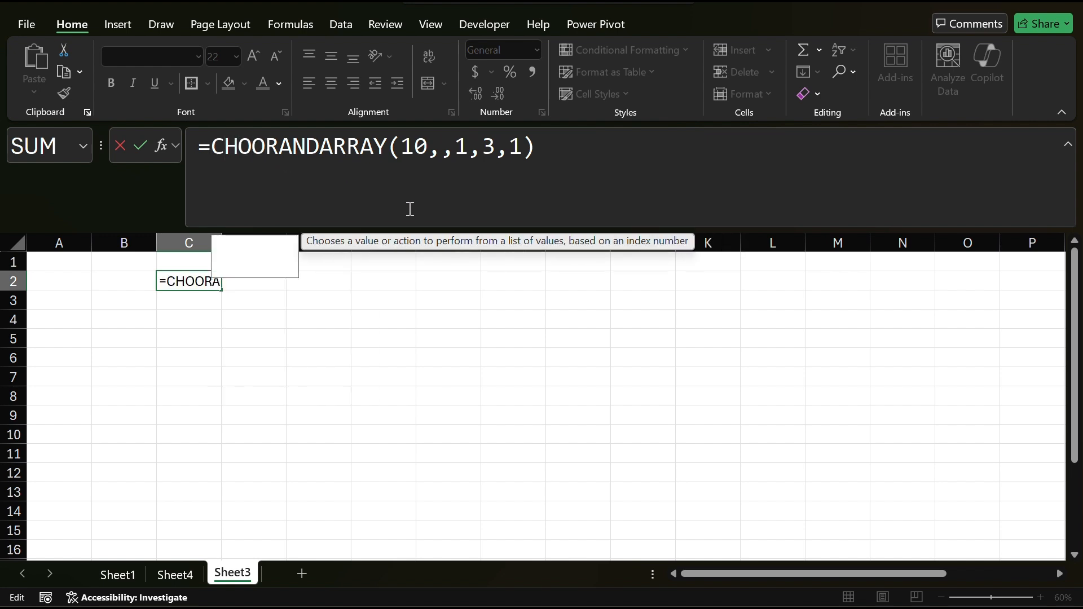
click(602, 166)
text(,"A","B")
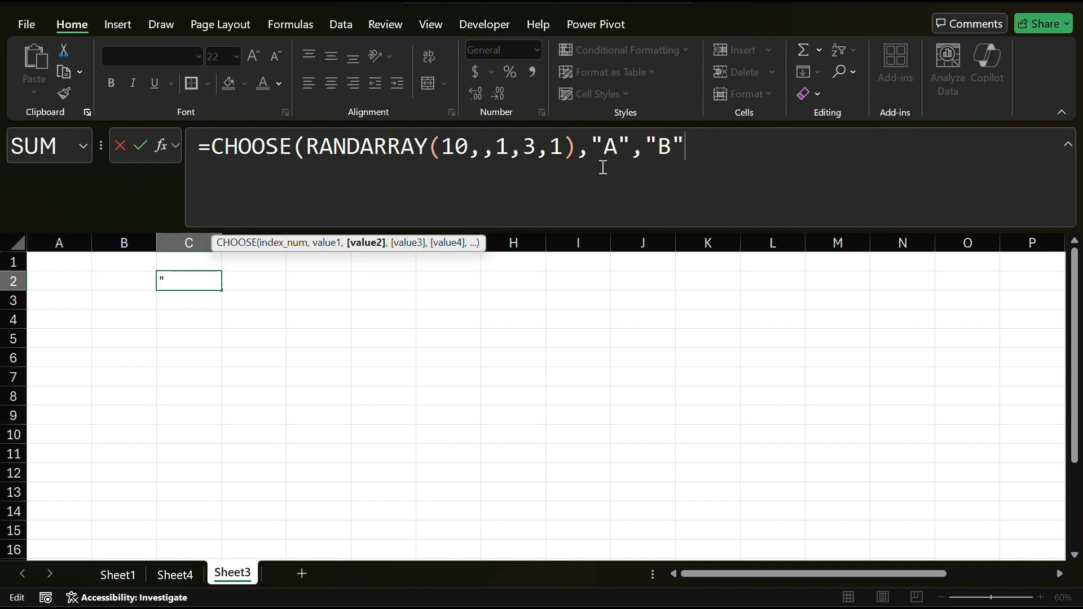
text(,"C)
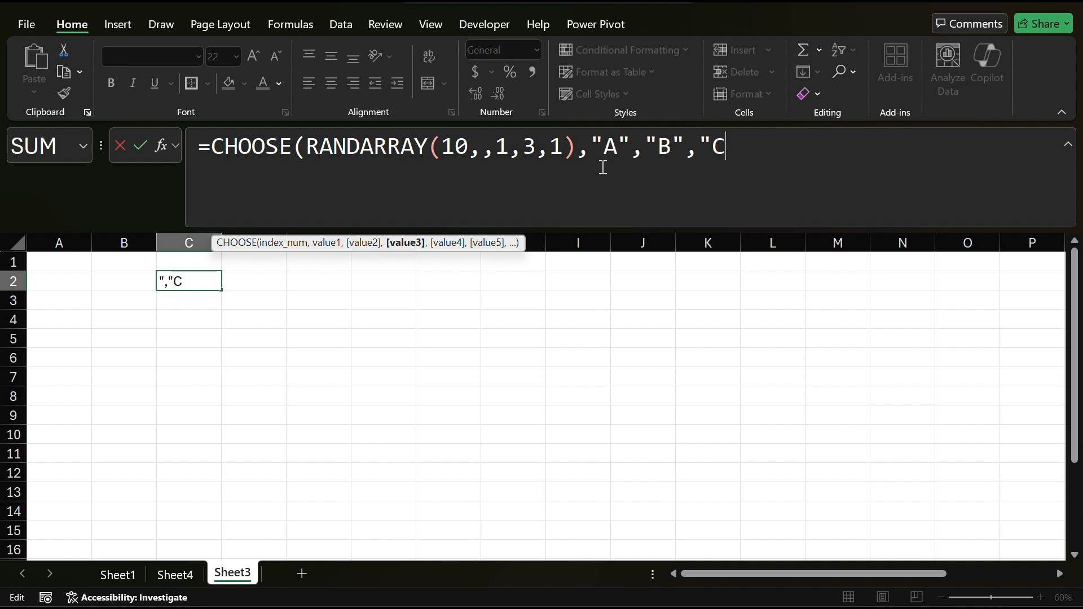
text("))
key(Return)
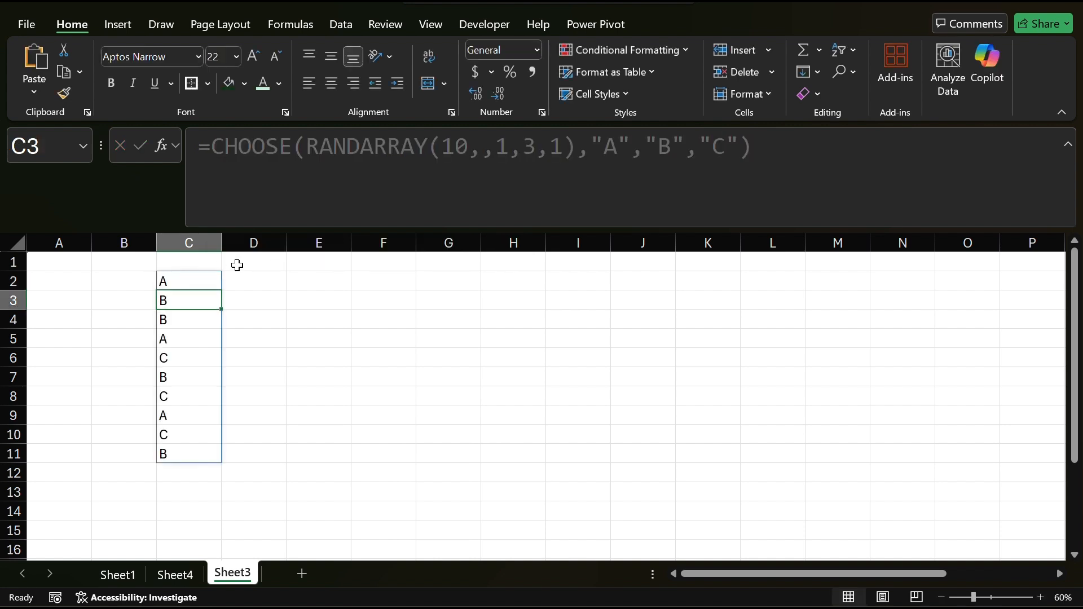
Recalculate Sheet3 repeatedly from C2 to reshuffle the random A, B and C choices
key(Up)
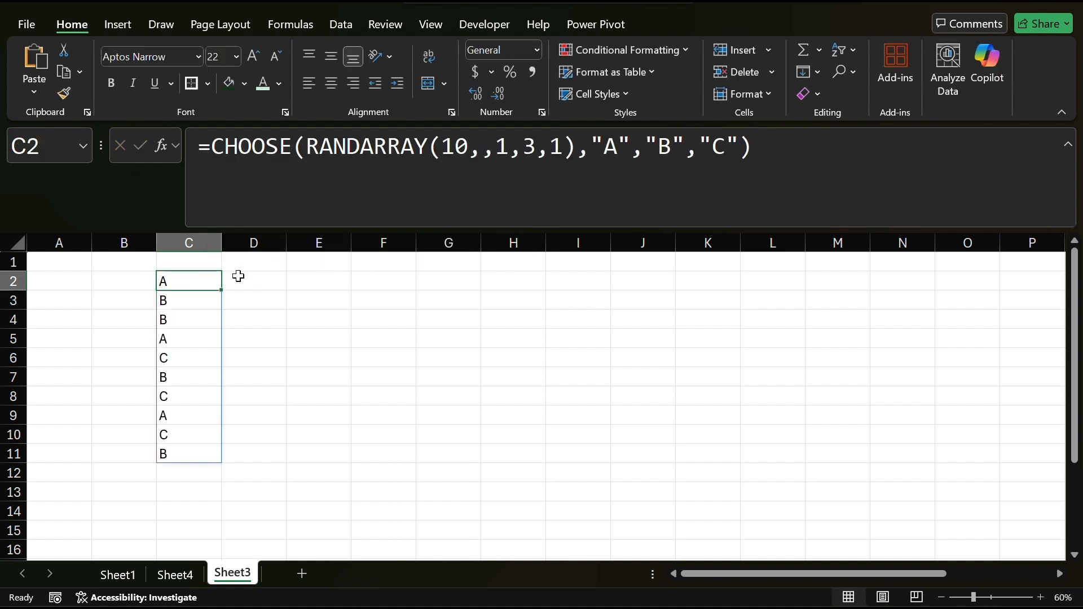
key(F9)
key(F9)
key(F9)
key(F9)
key(F9)
key(F9)
key(F9)
key(F9)
key(F9)
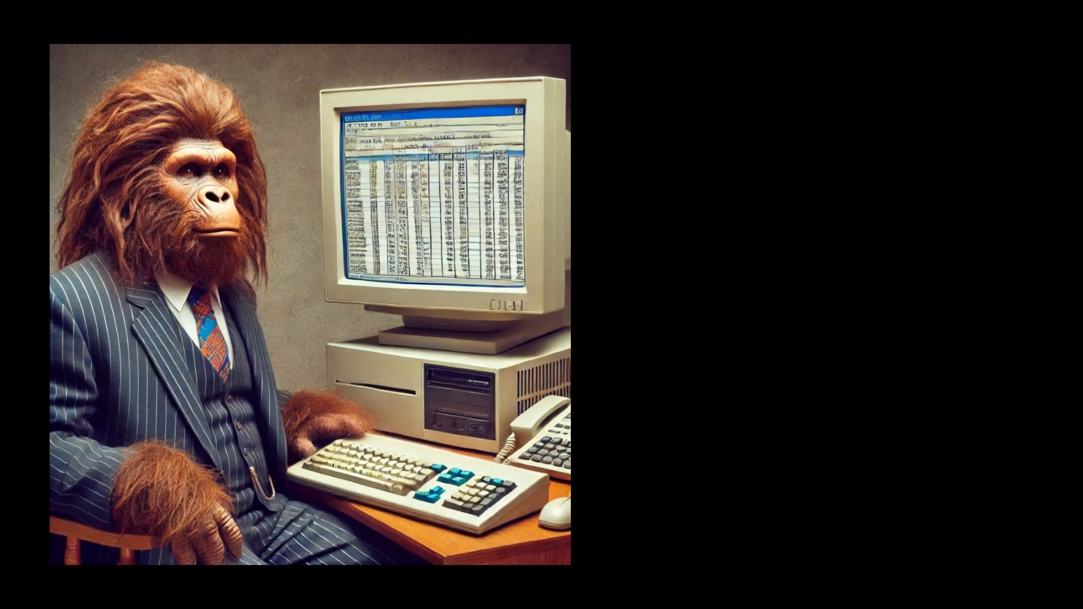
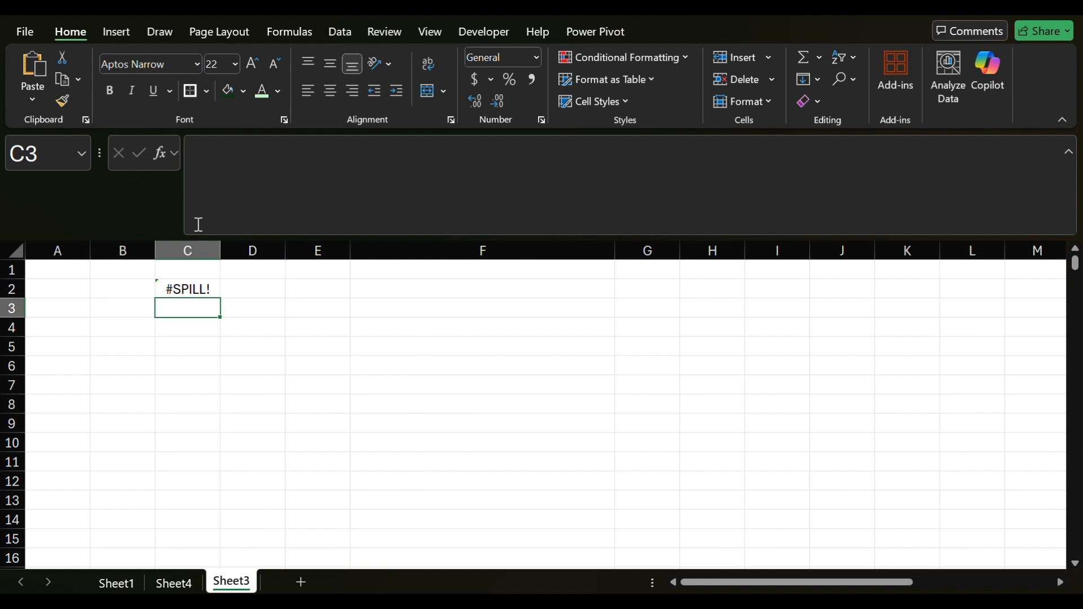
Recalculate the LET dice-roll simulation on Sheet3 several times to watch how its spilled results vary
key(F9)
key(F9)
key(F9)
key(F9)
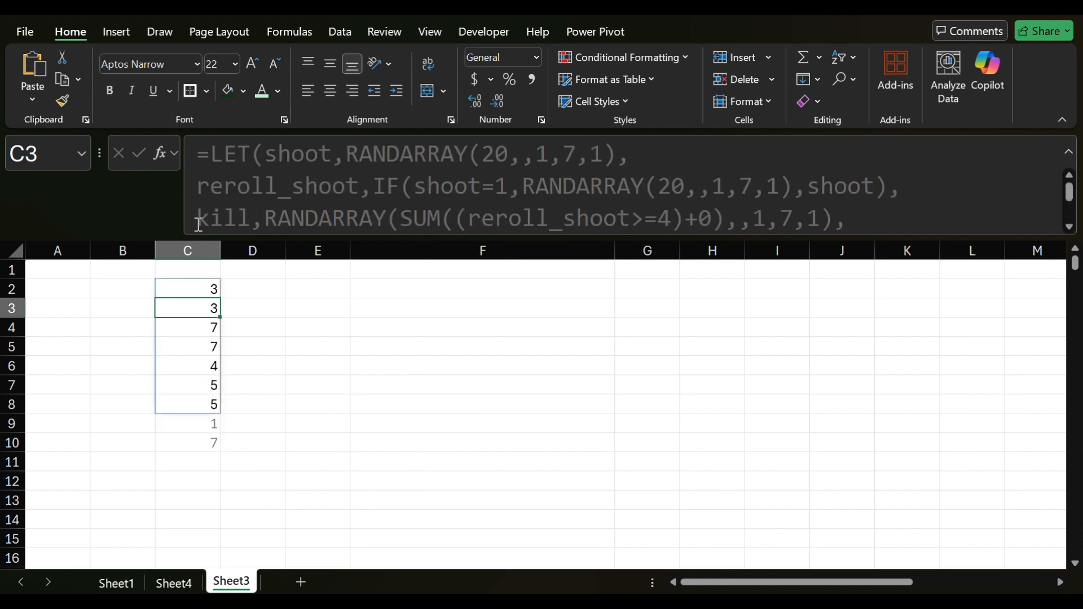
key(F9)
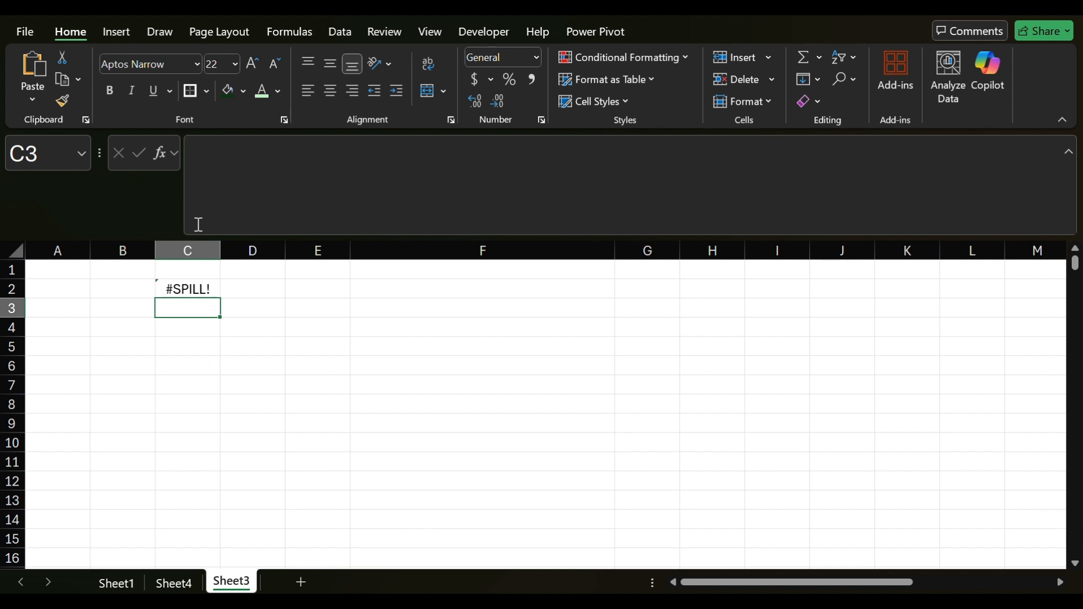
key(F9)
In C2's LET formula, open an EXPAND function around the final canceldeath calculation
click(184, 295)
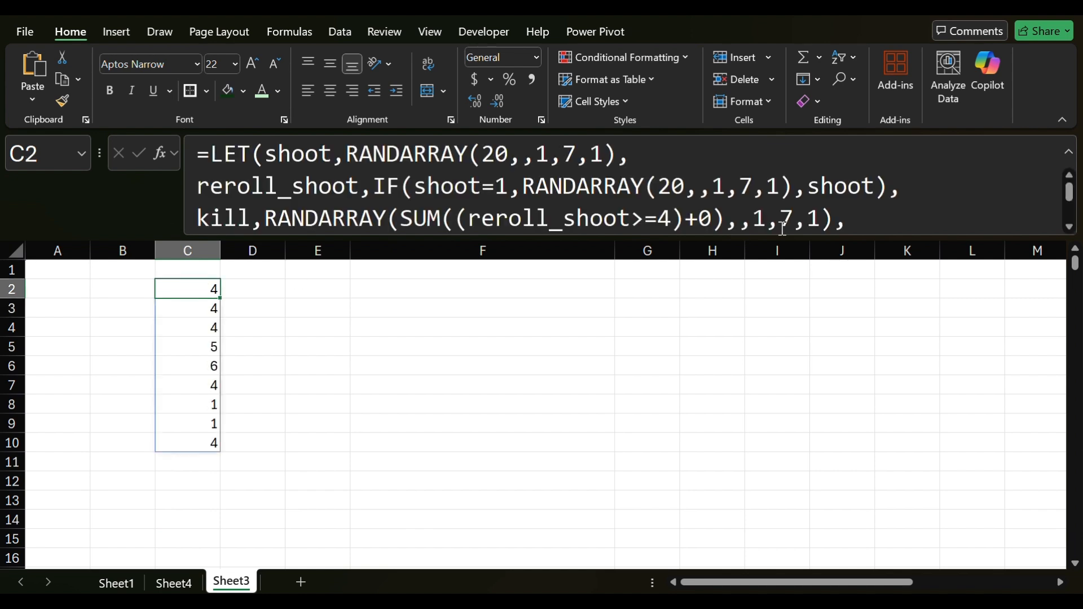
drag(1076, 202, 1075, 225)
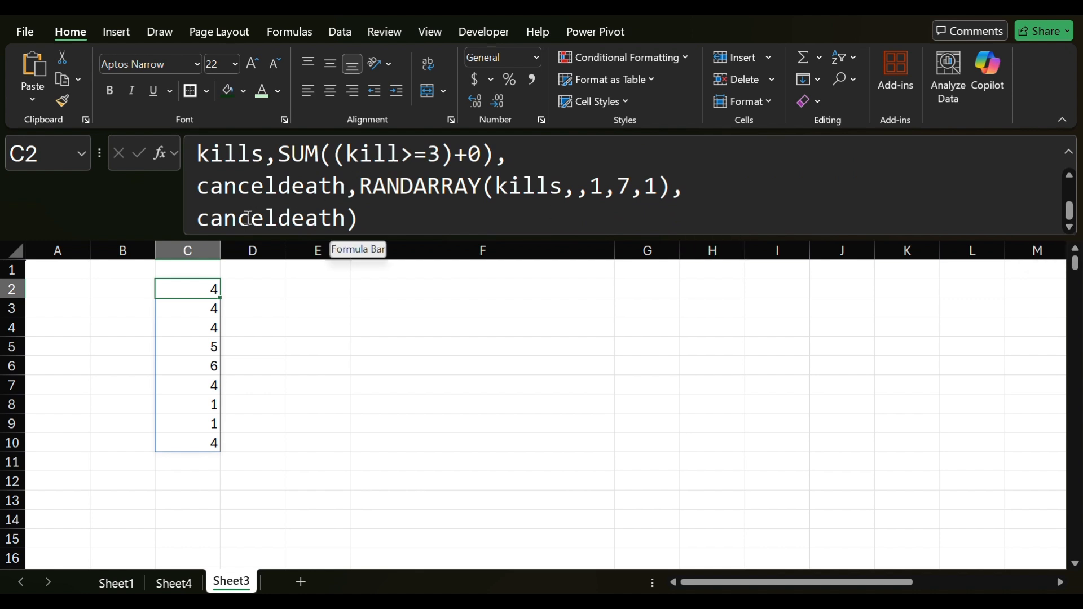
click(200, 223)
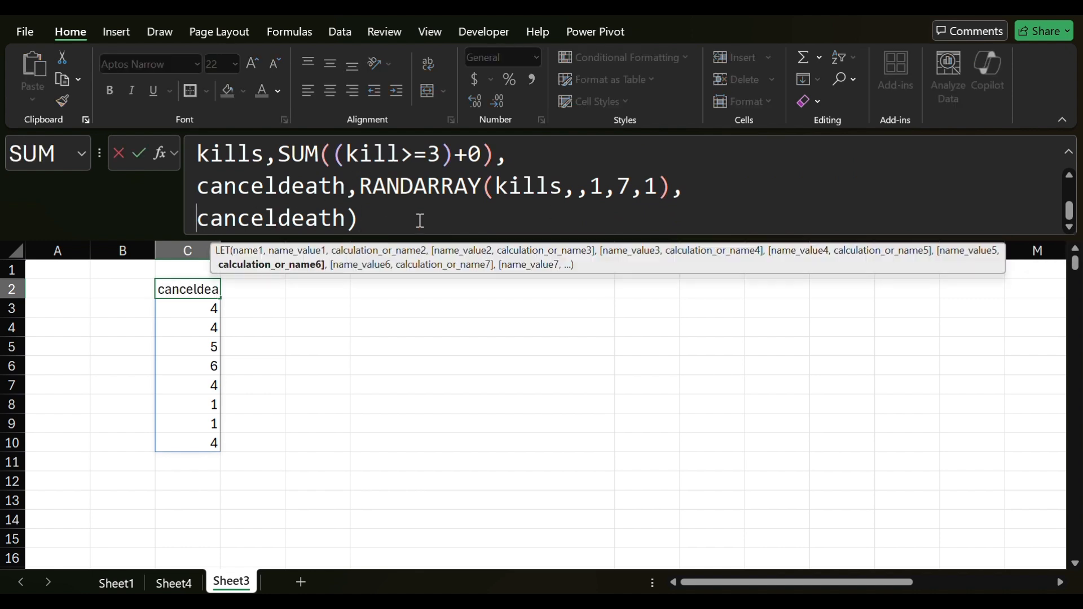
text(EXPAN)
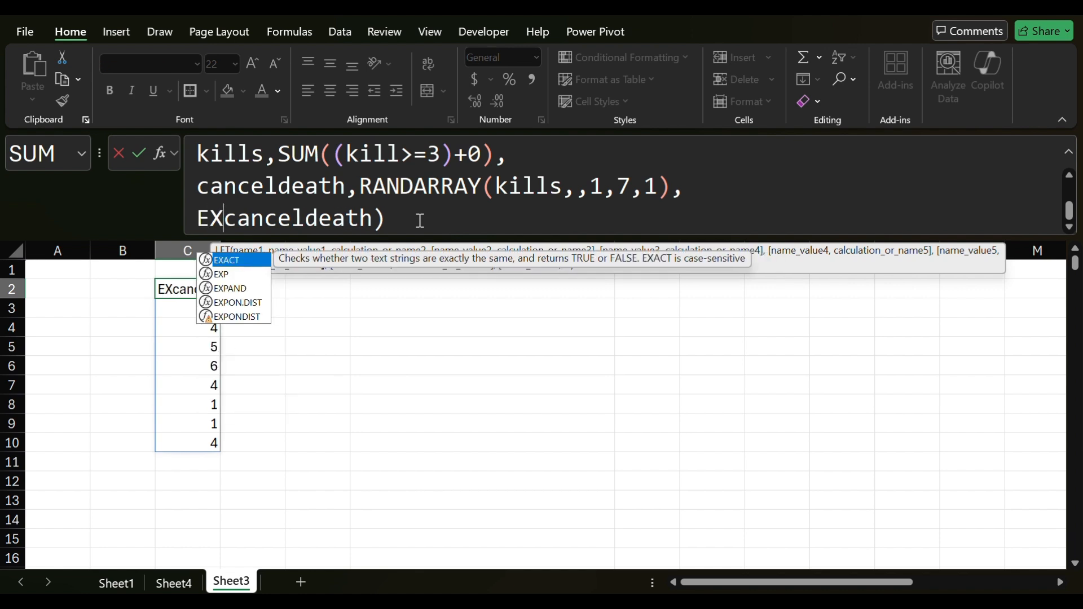
text(D()
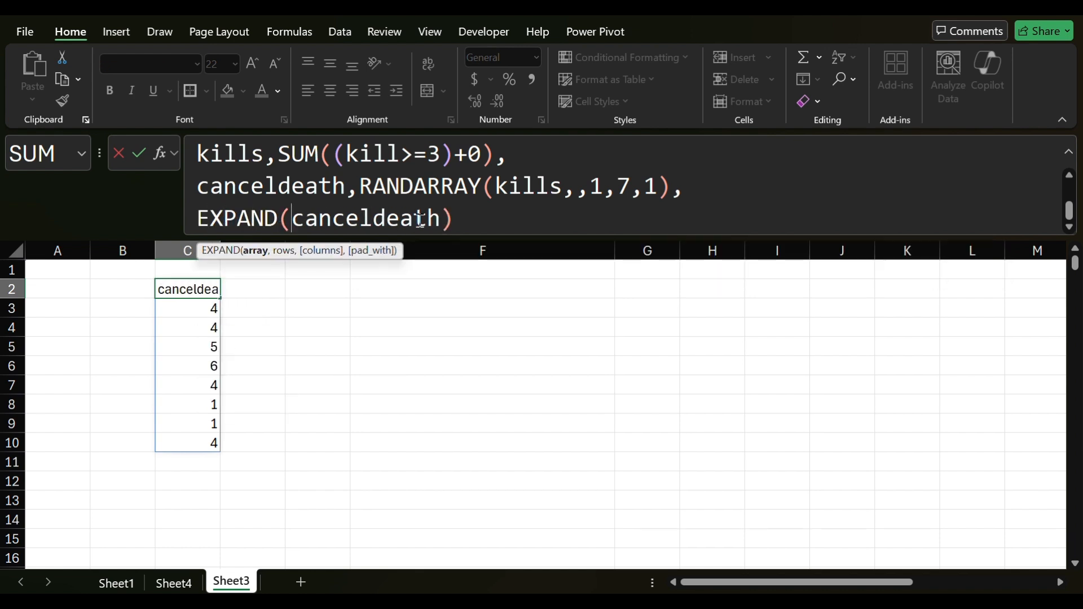
Complete EXPAND with 20 rows, no column argument and "" as padding, and commit the LET formula
click(449, 217)
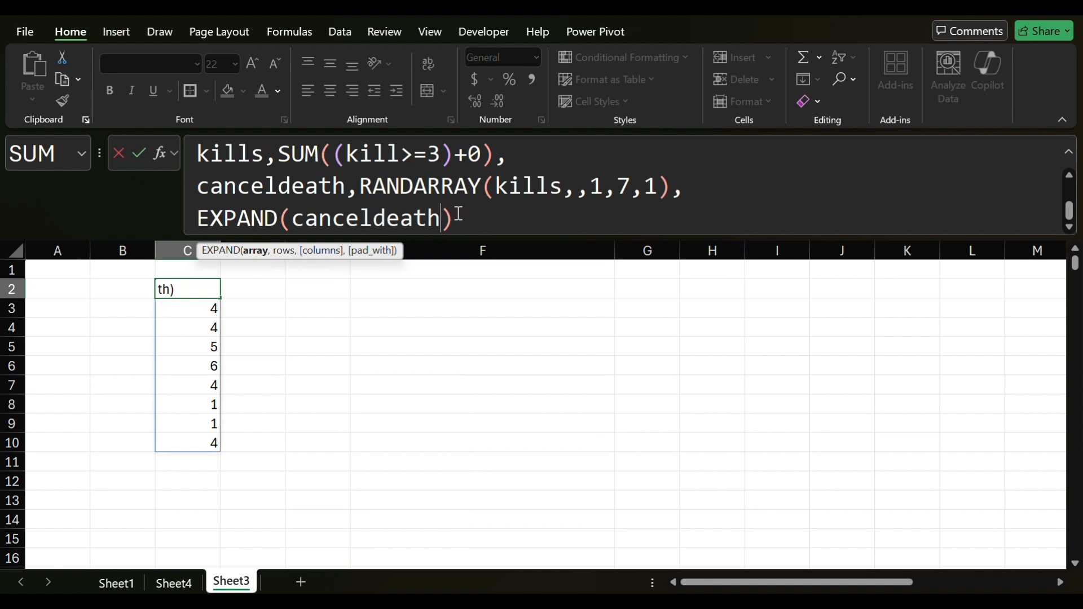
text(,)
text(20,)
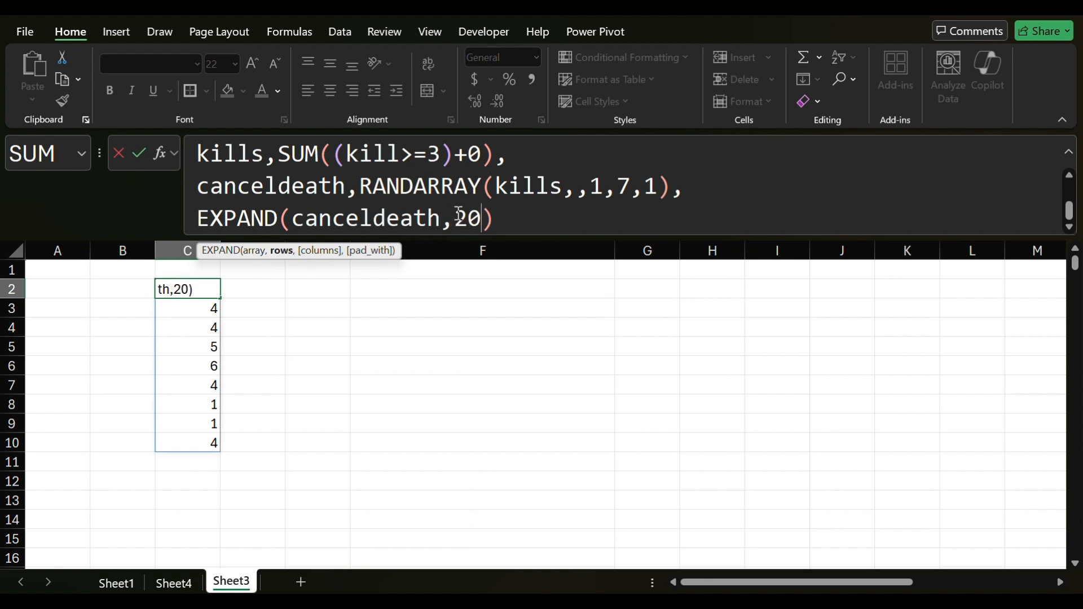
text(,)
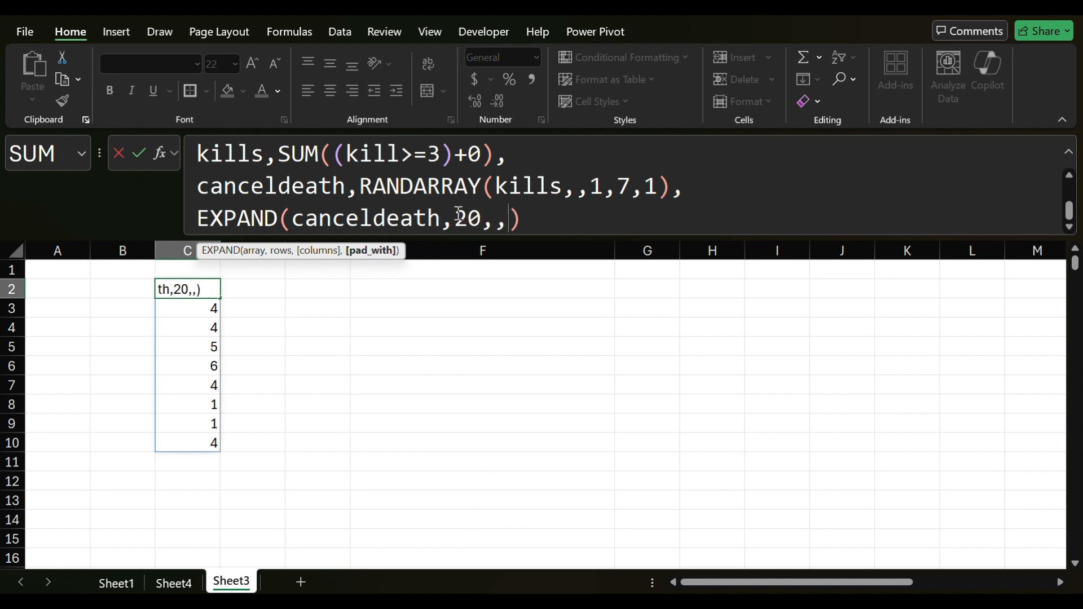
text("")
click(574, 226)
text())
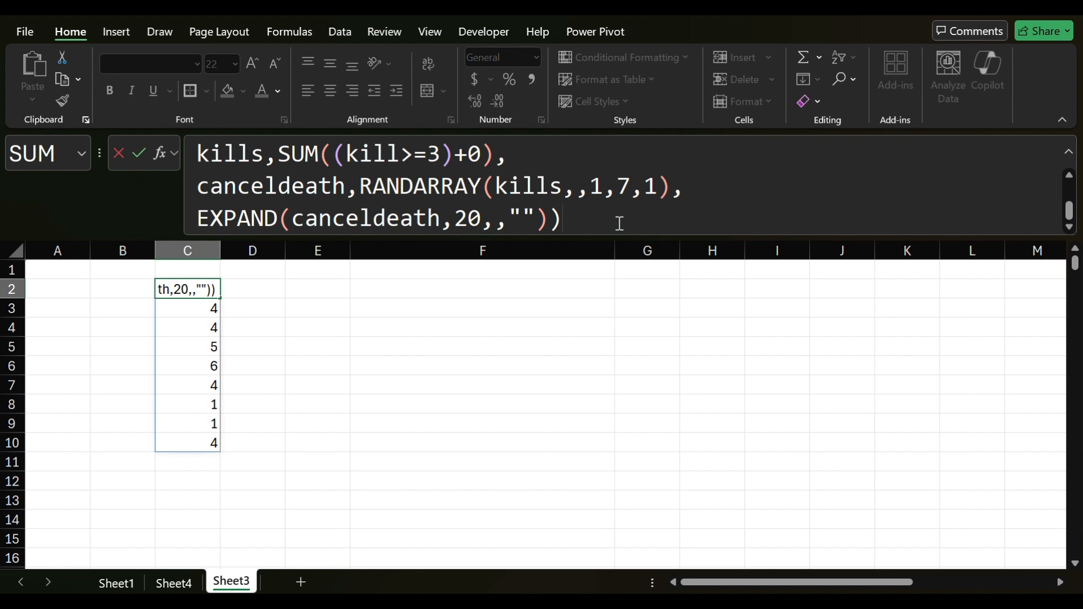
click(540, 217)
key(Return)
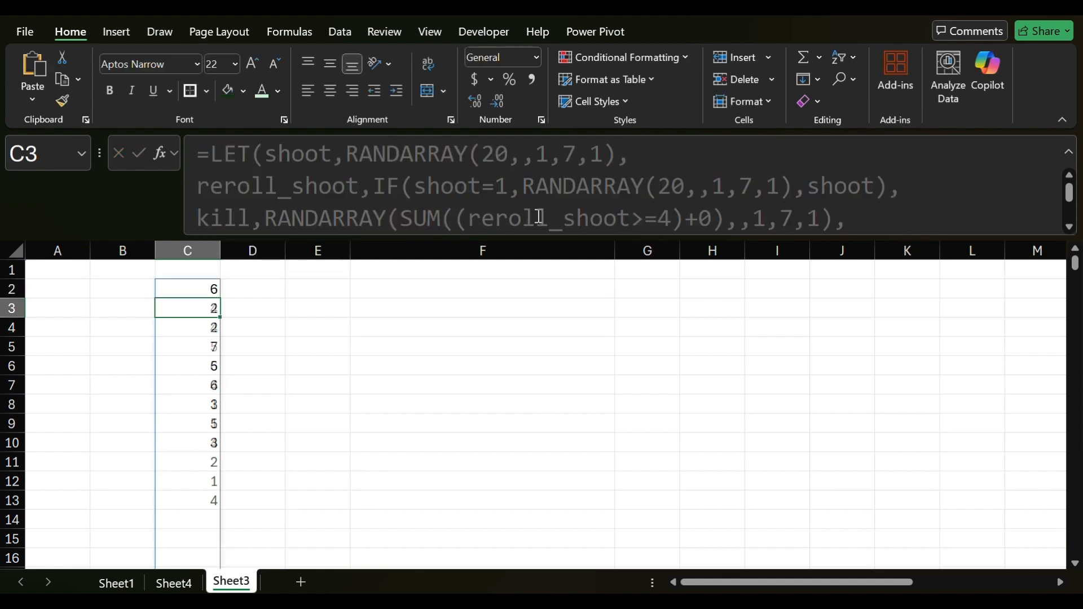
Recalculate the expanded dice simulation from C2 repeatedly to check its padded spill range
click(202, 290)
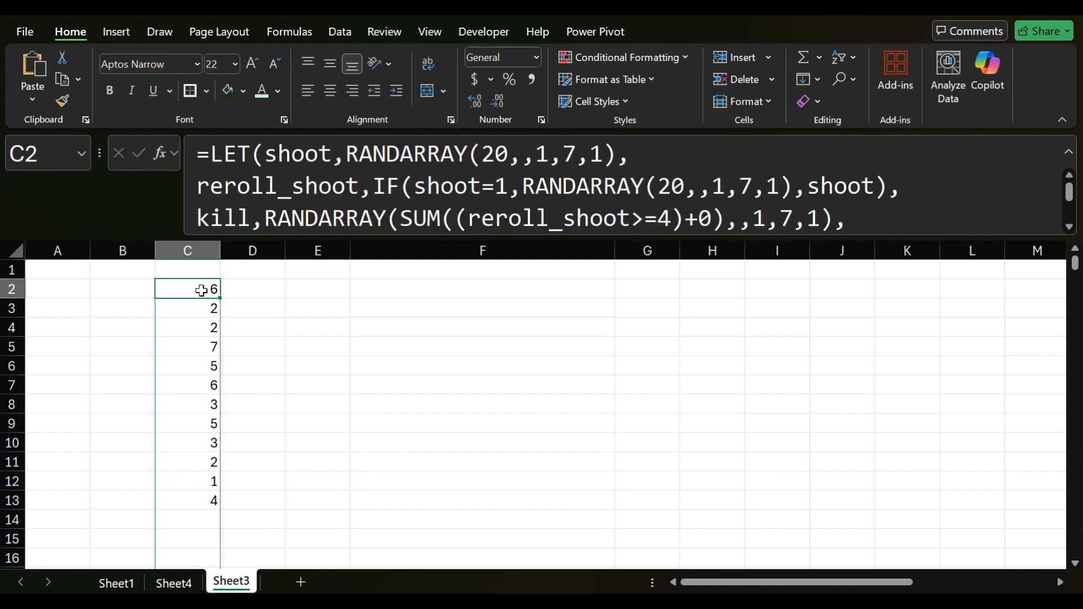
key(F9)
key(F9)
key(F9)
key(F9)
key(F9)
key(F9)
key(F9)
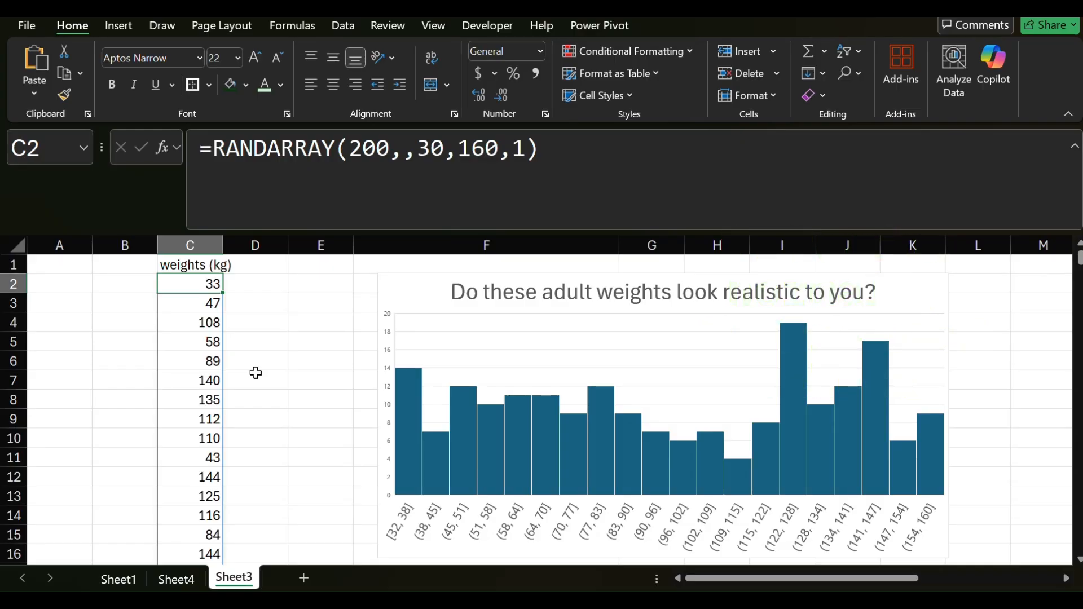
Recalculate the RANDARRAY(200,,30,160,1) weights repeatedly to examine the shape of their histogram
key(F9)
key(F9)
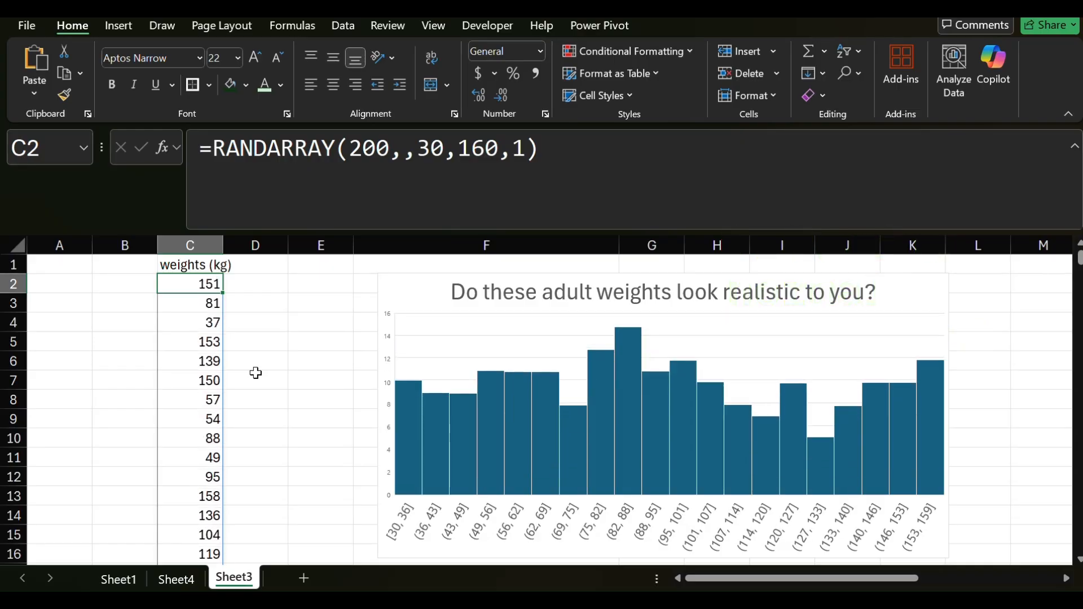
key(F9)
key(F9)
key(F9)
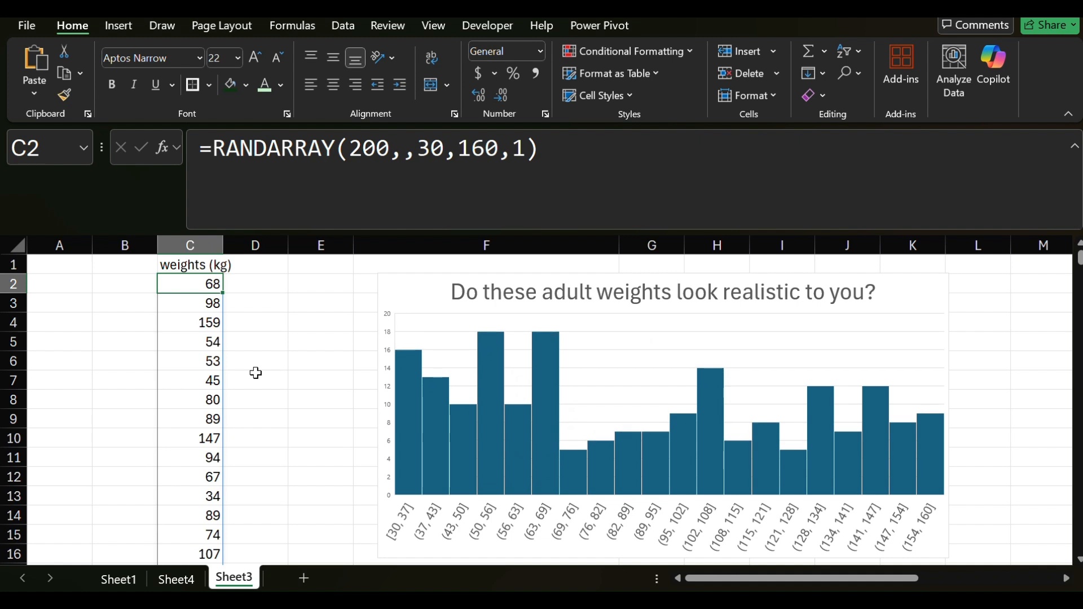
key(F9)
key(F9)
key(F9)
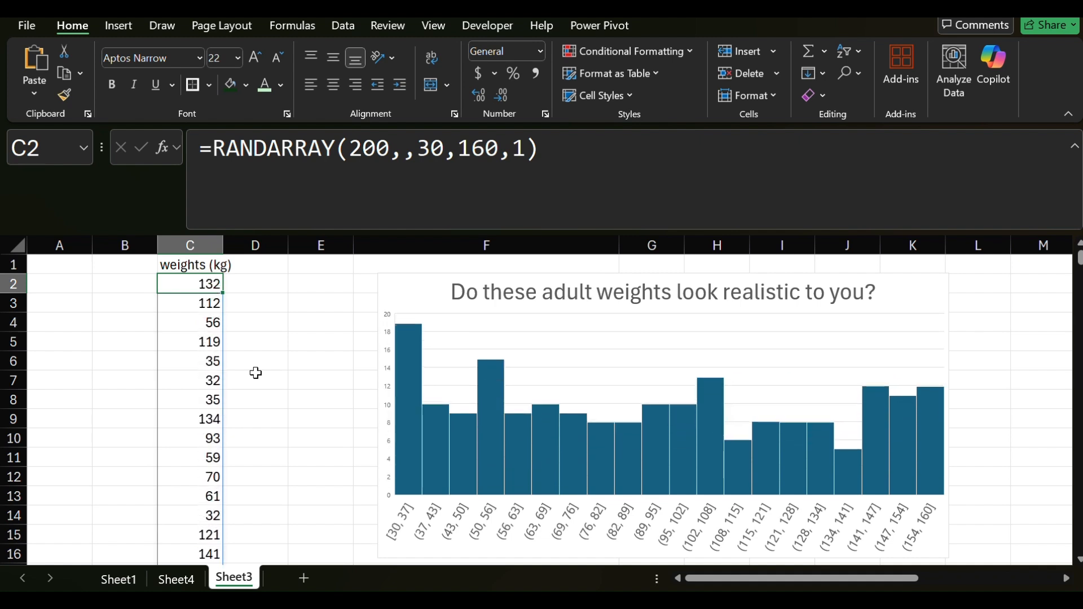
key(F9)
key(F9)
key(F9)
key(F9)
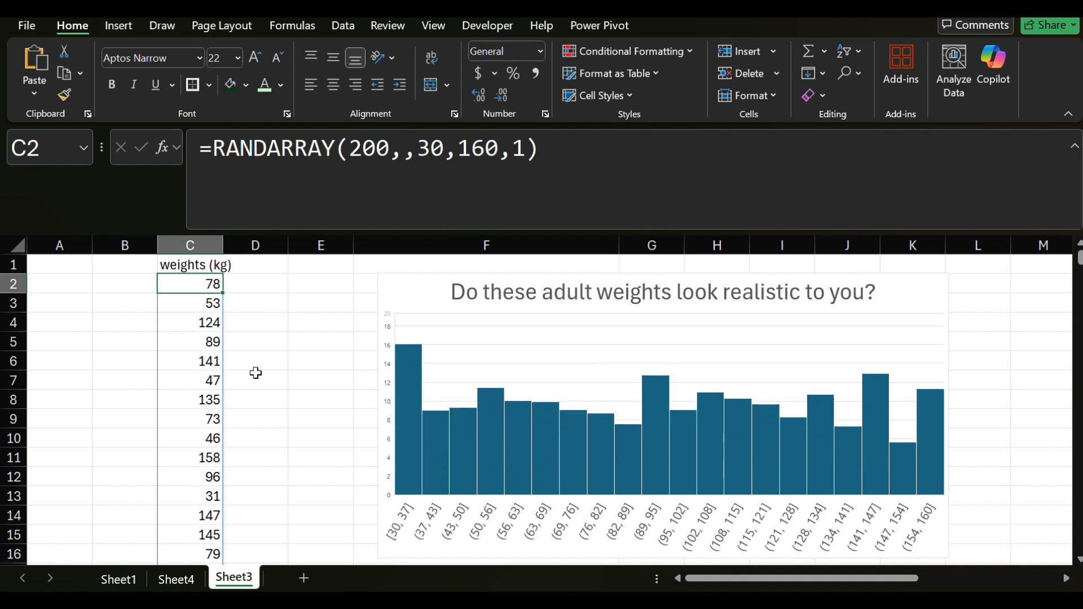
key(F9)
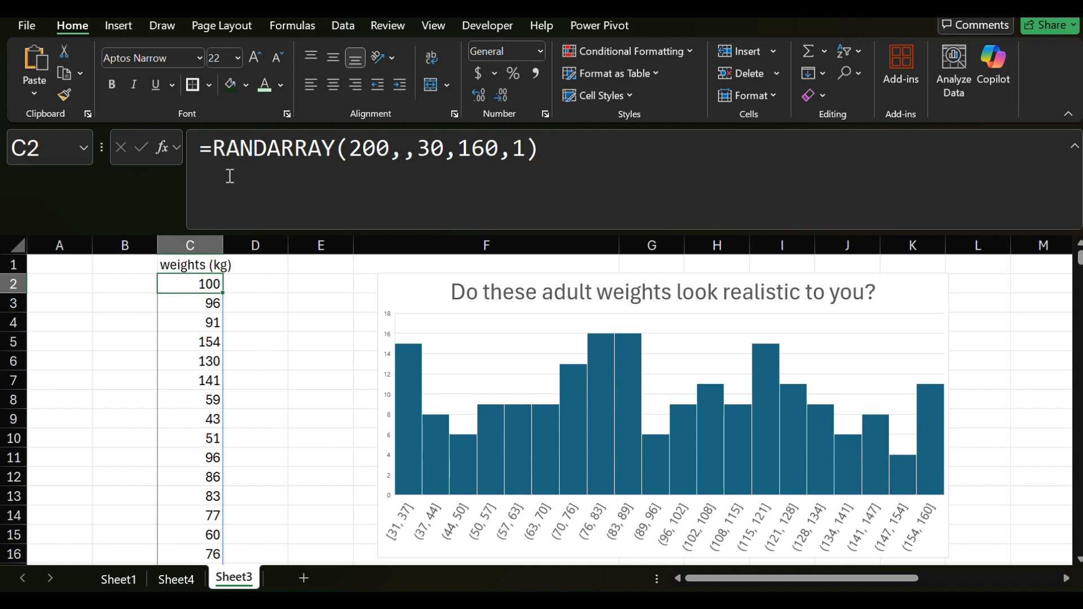
Reduce the weights formula in C2 to RANDARRAY(200), removing the minimum, maximum and integer arguments
click(564, 145)
drag(564, 145, 393, 145)
text())
key(Return)
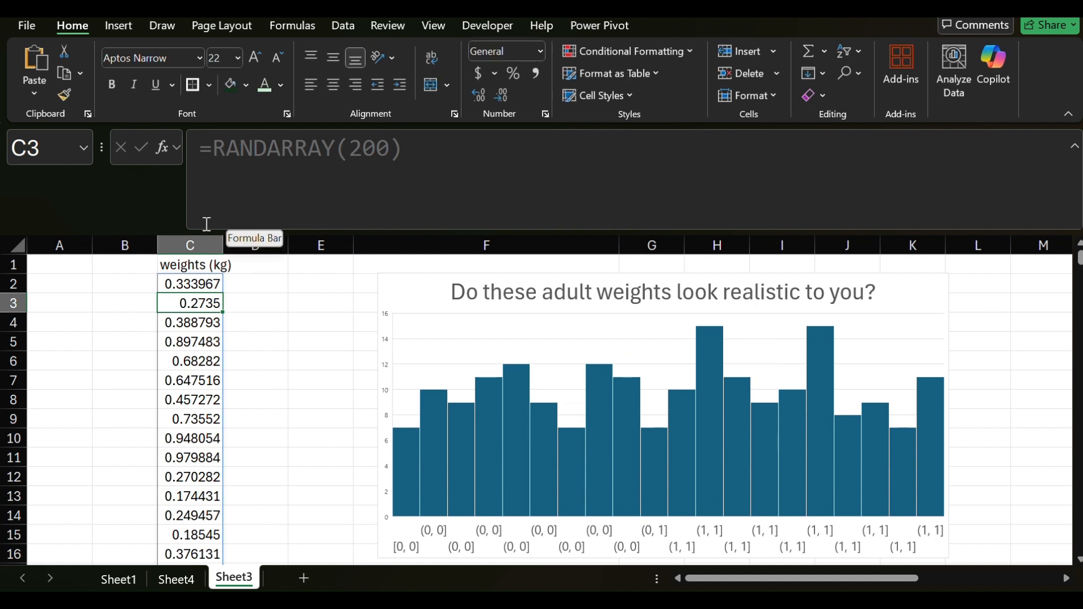
Wrap the RANDARRAY(200) formula in C2 in NORM.INV with a mean of 78 and a standard deviation of 12
click(203, 283)
click(215, 141)
text(NORM.INV()
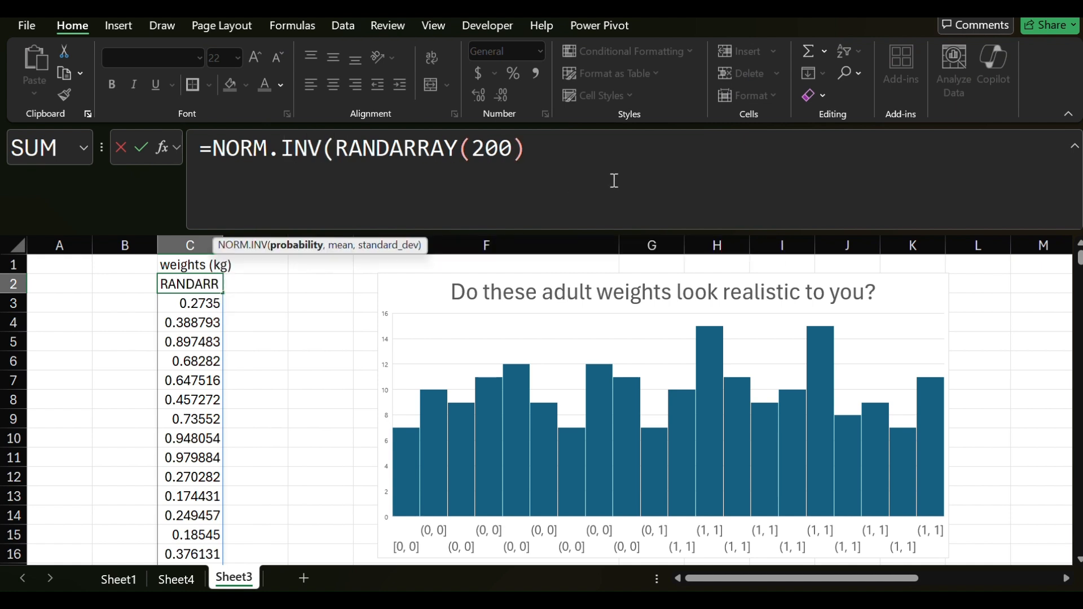
click(603, 168)
text(,)
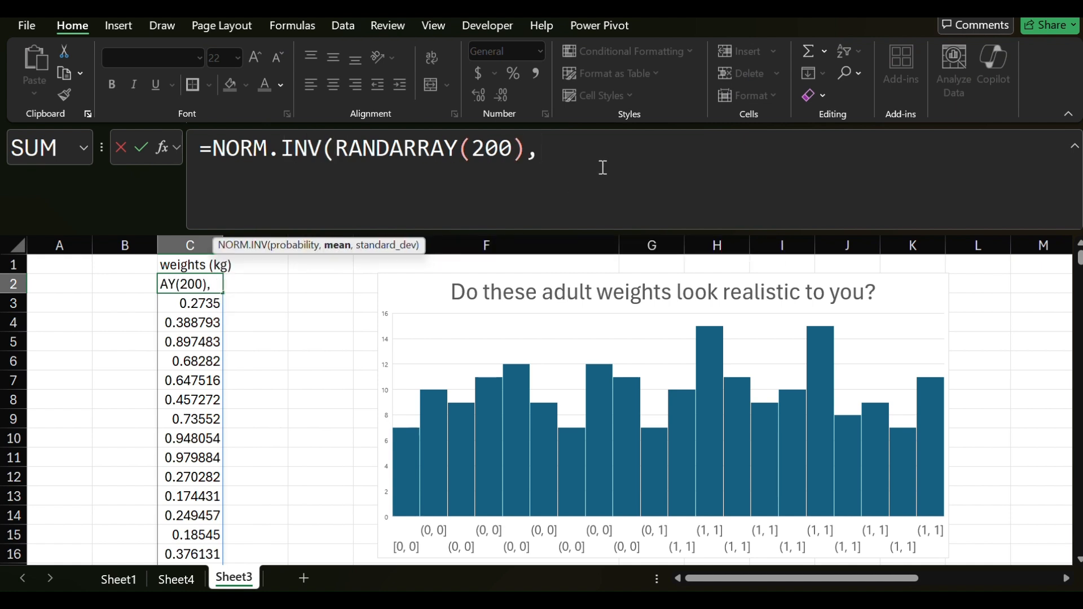
text(78,)
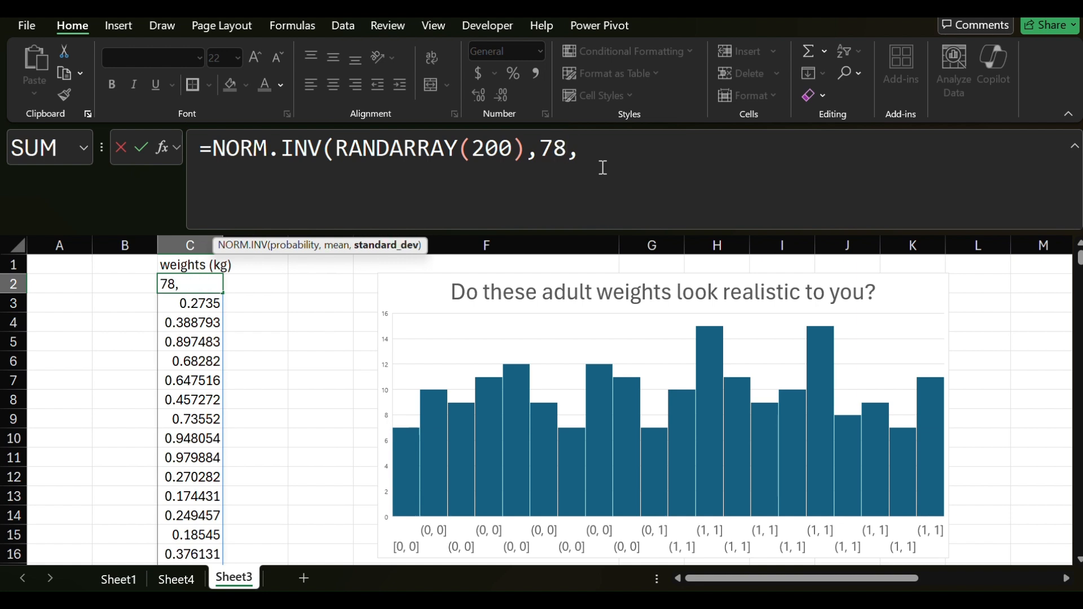
text(12))
key(Return)
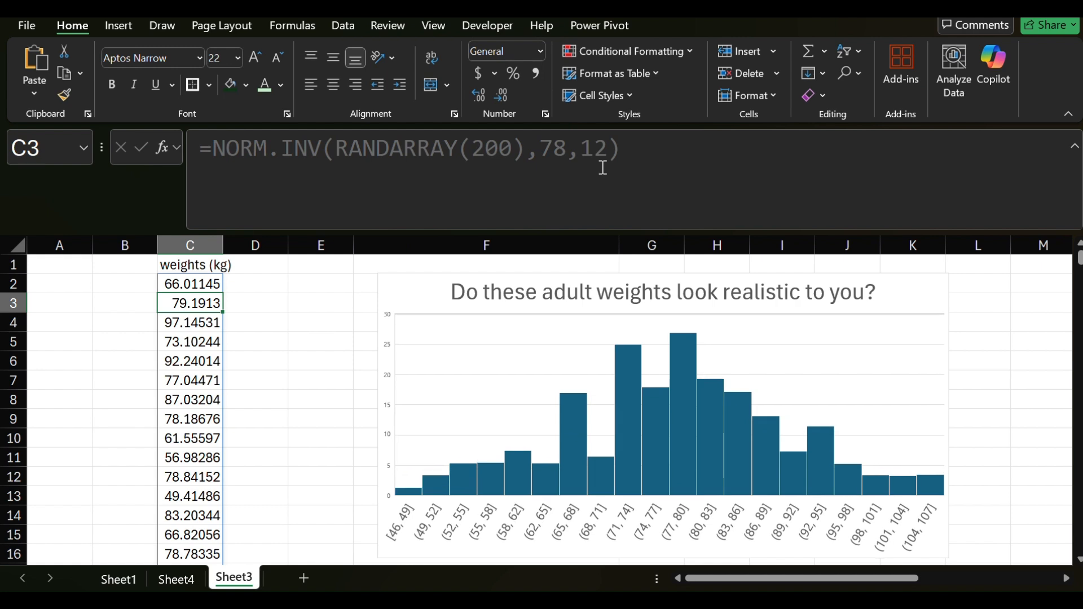
Recalculate the NORM.INV weights from C2 repeatedly to examine the shape of their histogram
click(208, 284)
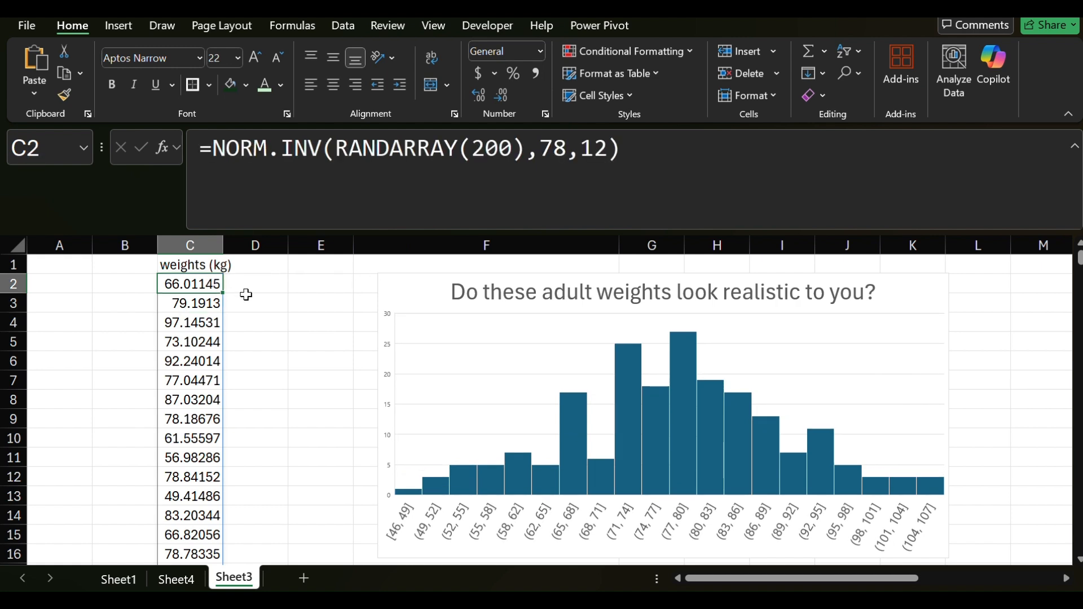
key(F9)
key(F9)
key(F9)
key(F9)
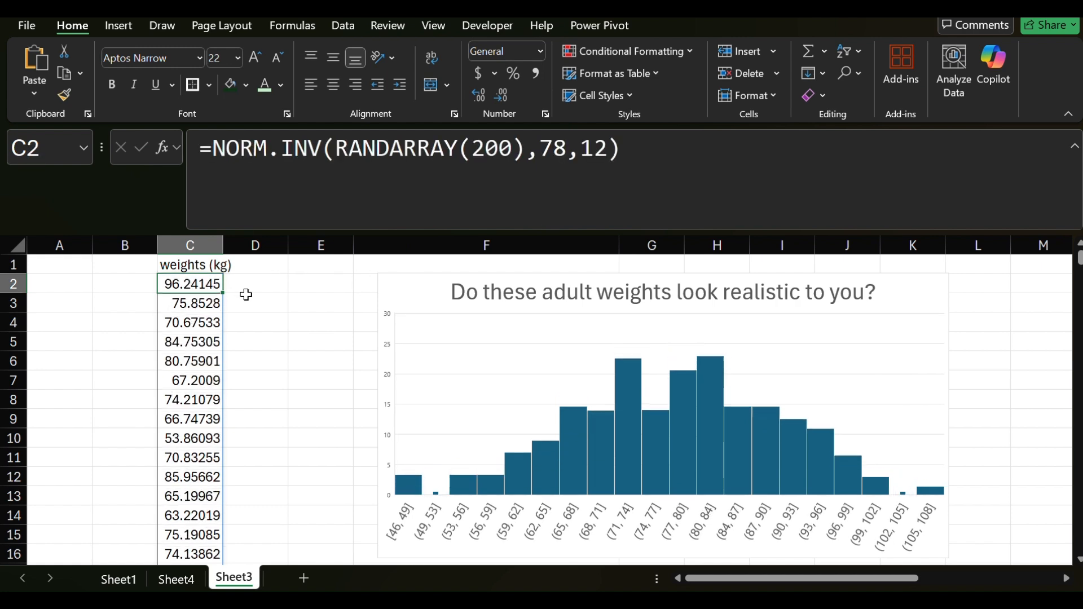
key(F9)
key(F9)
key(F9)
key(F9)
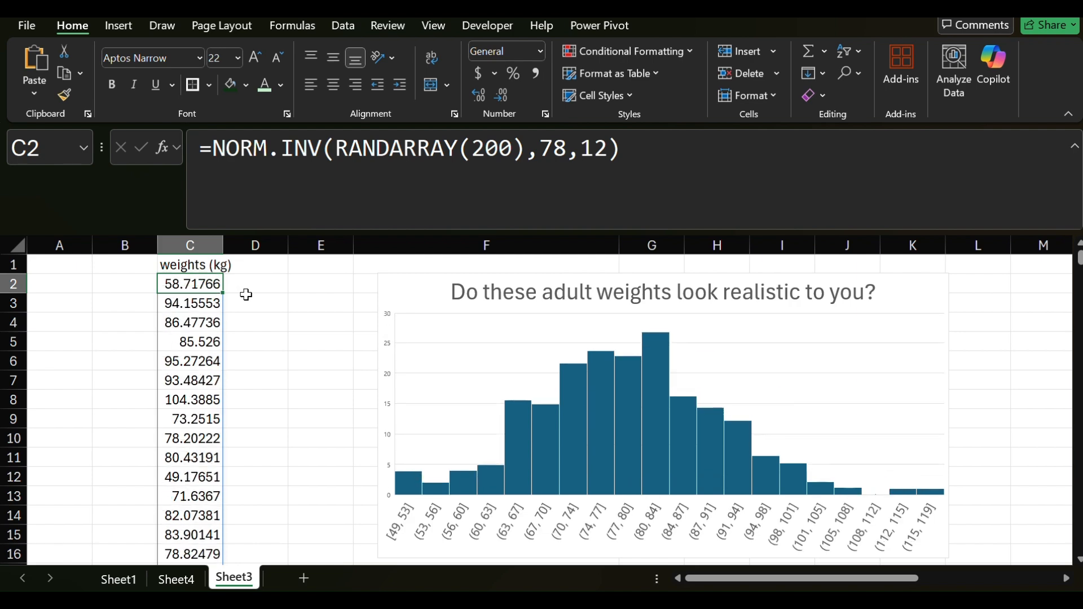
key(F9)
key(F9)
key(F9)
key(F9)
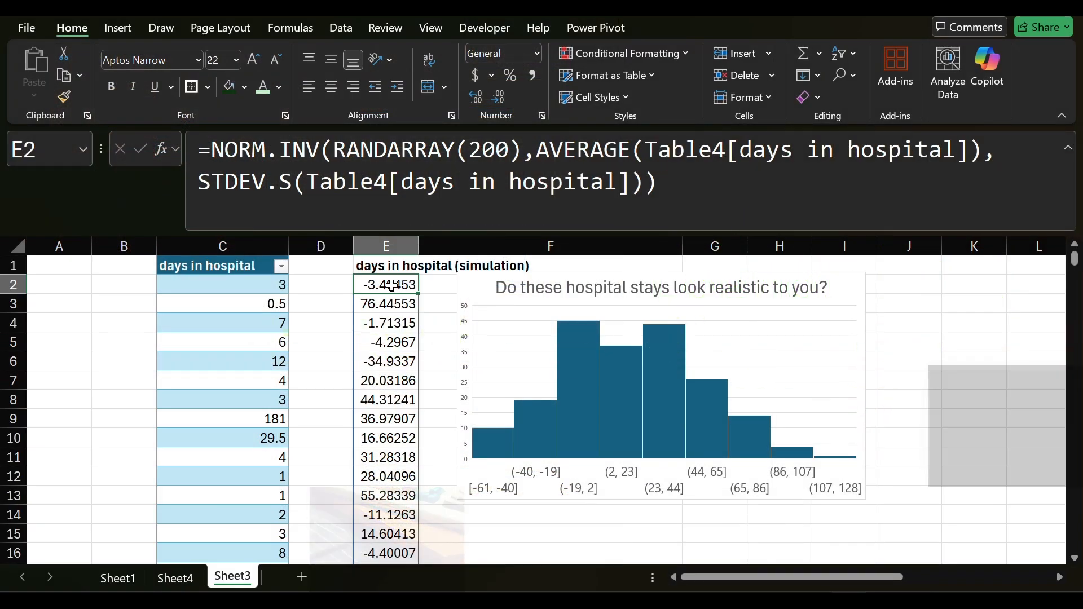
Recalculate the normally distributed hospital-stay simulation in E2 repeatedly to check whether its values and histogram are realistic
key(F9)
key(F9)
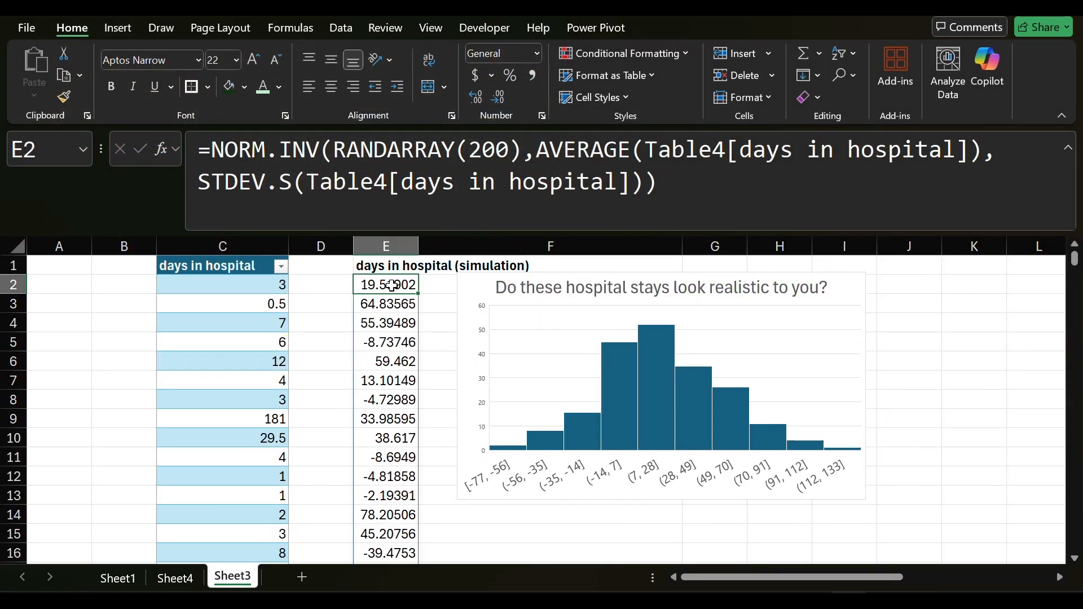
key(F9)
key(F9)
key(F9)
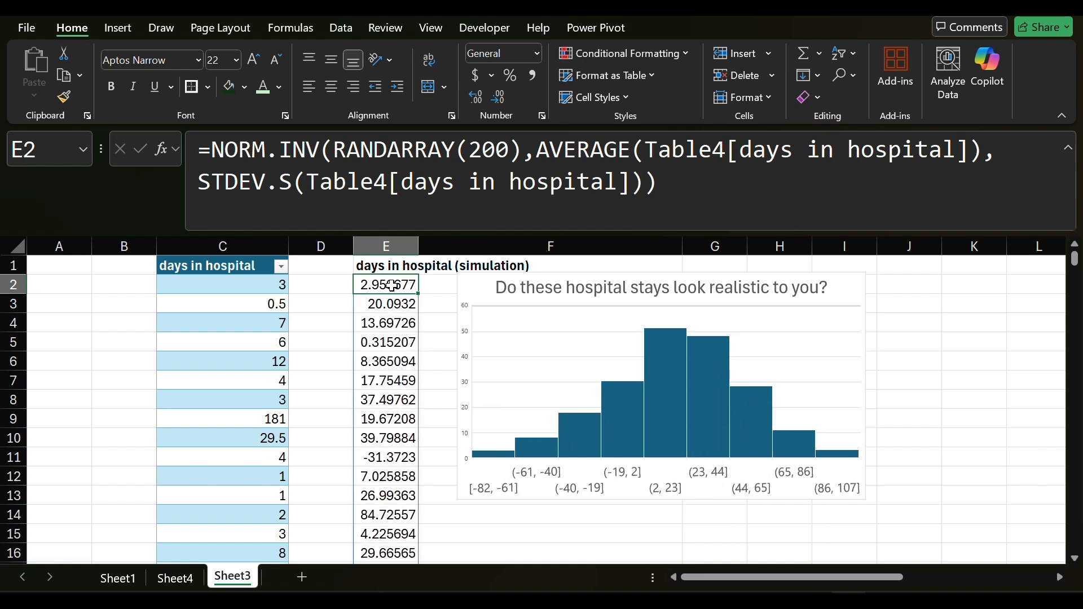
key(F9)
key(F9)
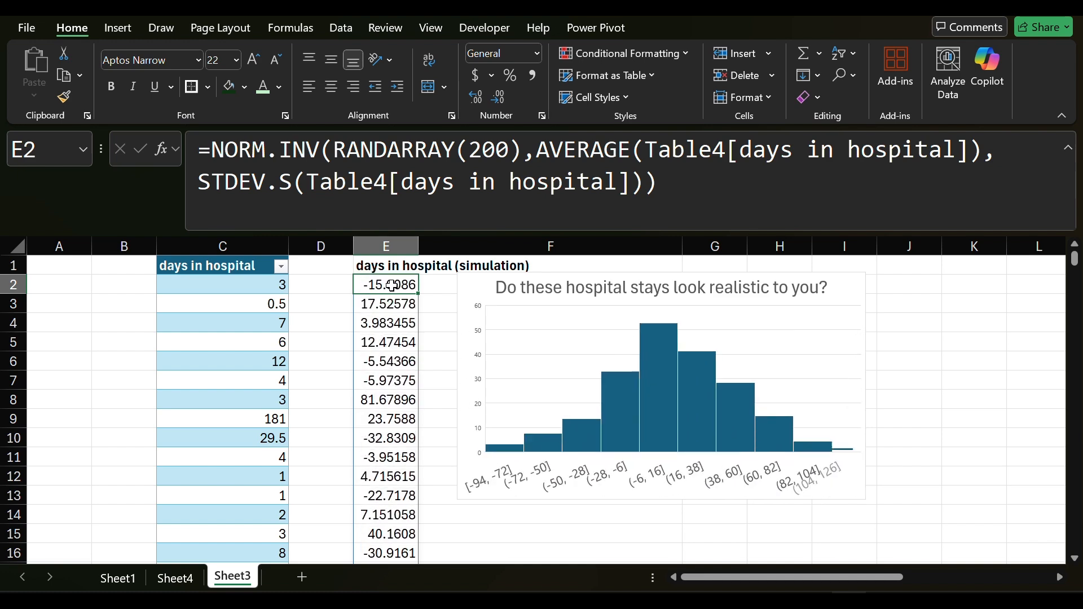
key(F9)
key(F9)
key(F9)
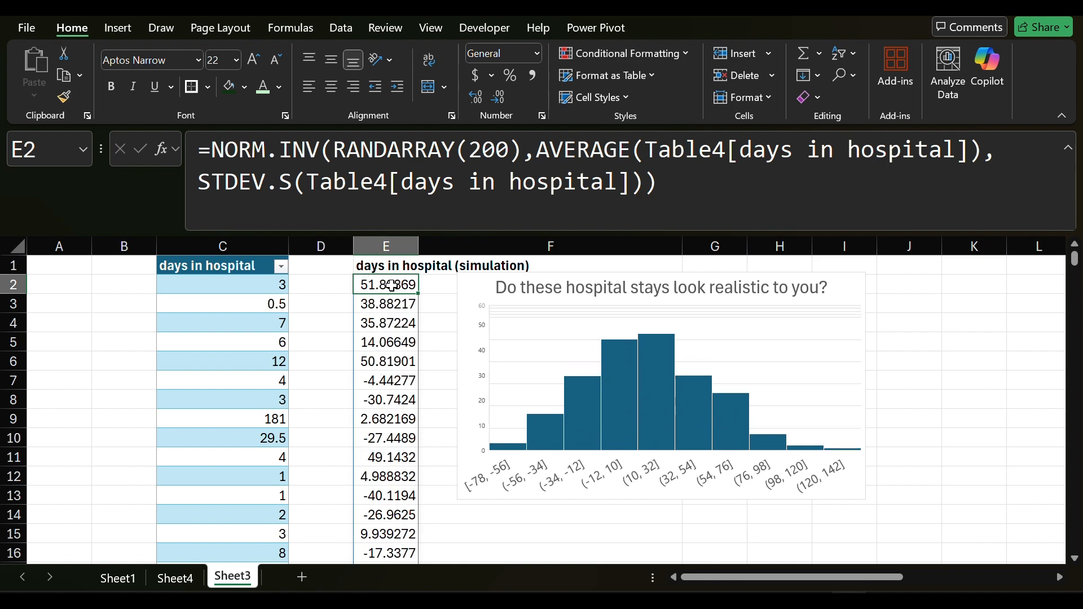
key(F9)
key(F9)
key(F9)
key(F9)
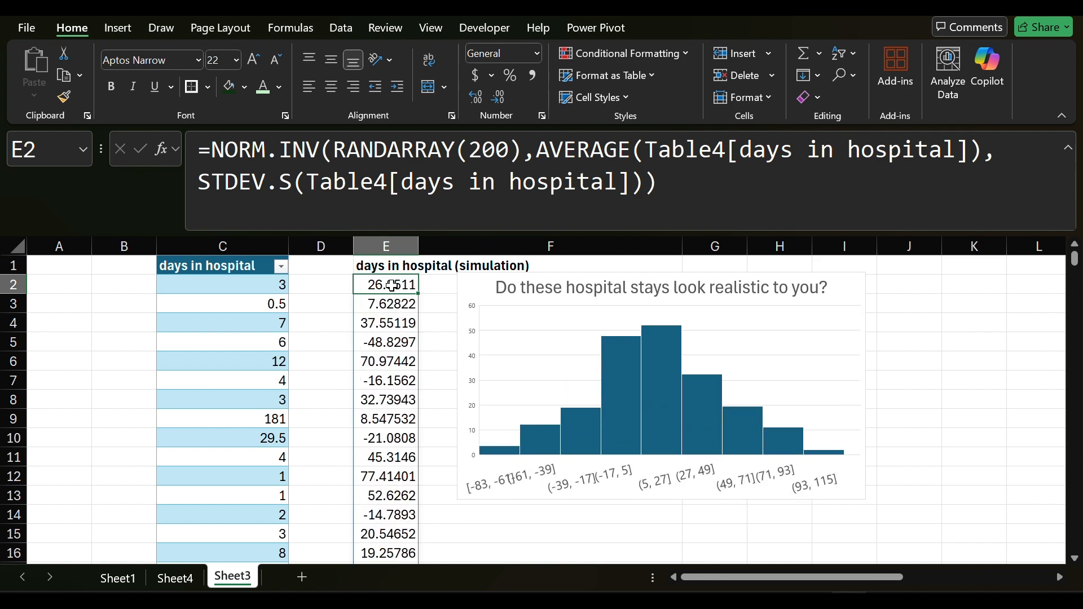
Label A2 "log avg" and enter an LN formula over the whole days in hospital column in A3
click(76, 285)
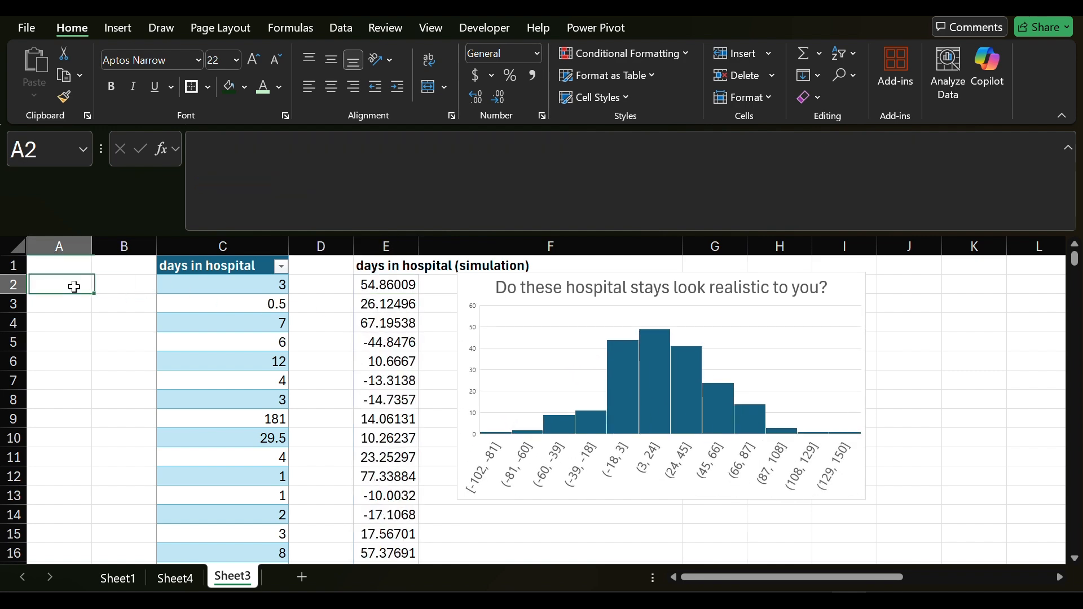
text(log avg)
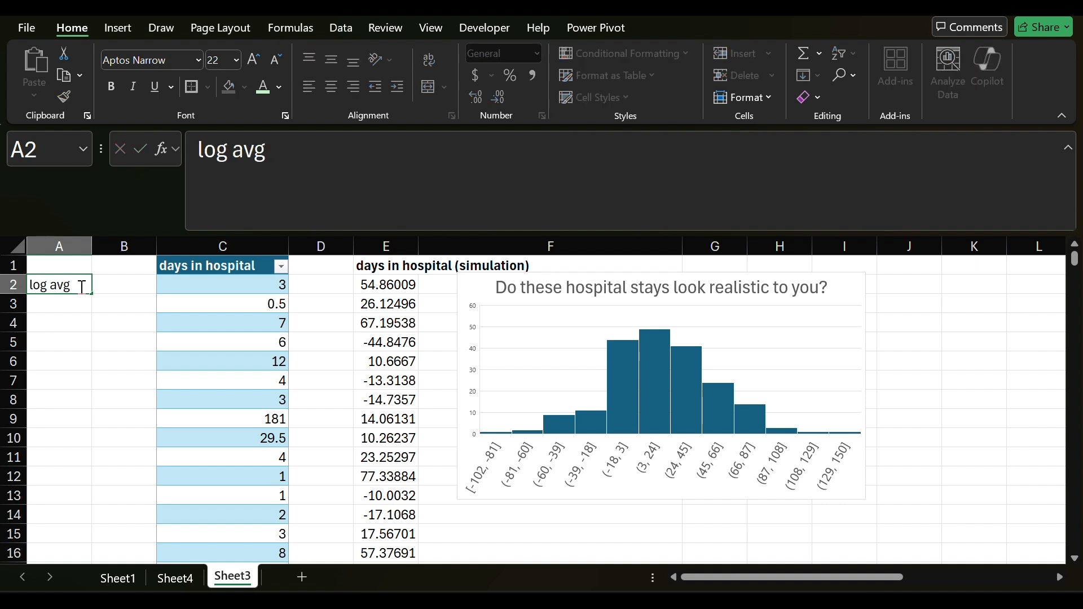
key(Return)
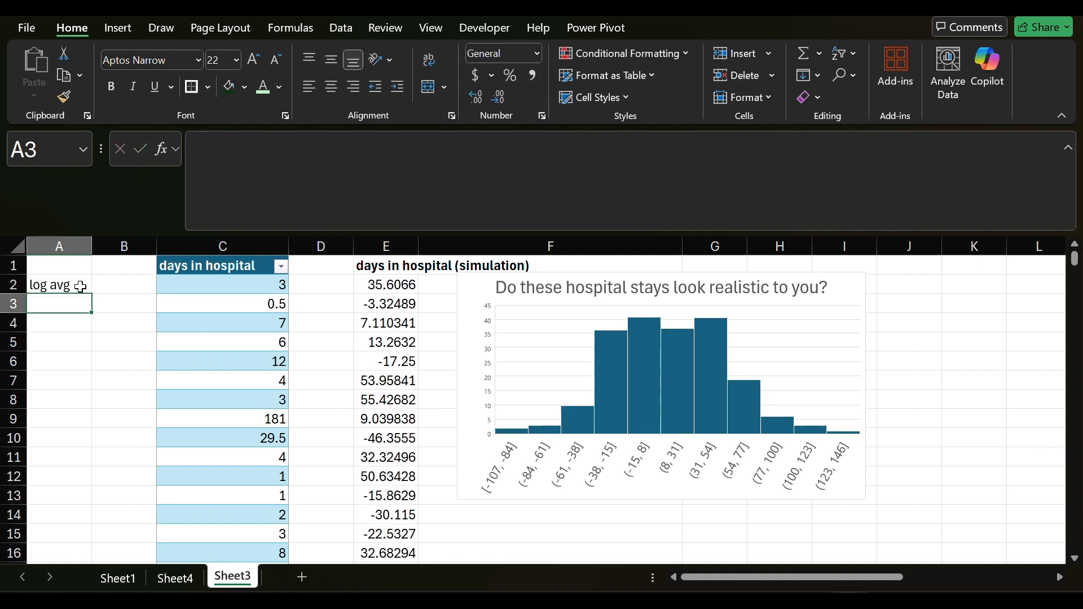
text(=ln()
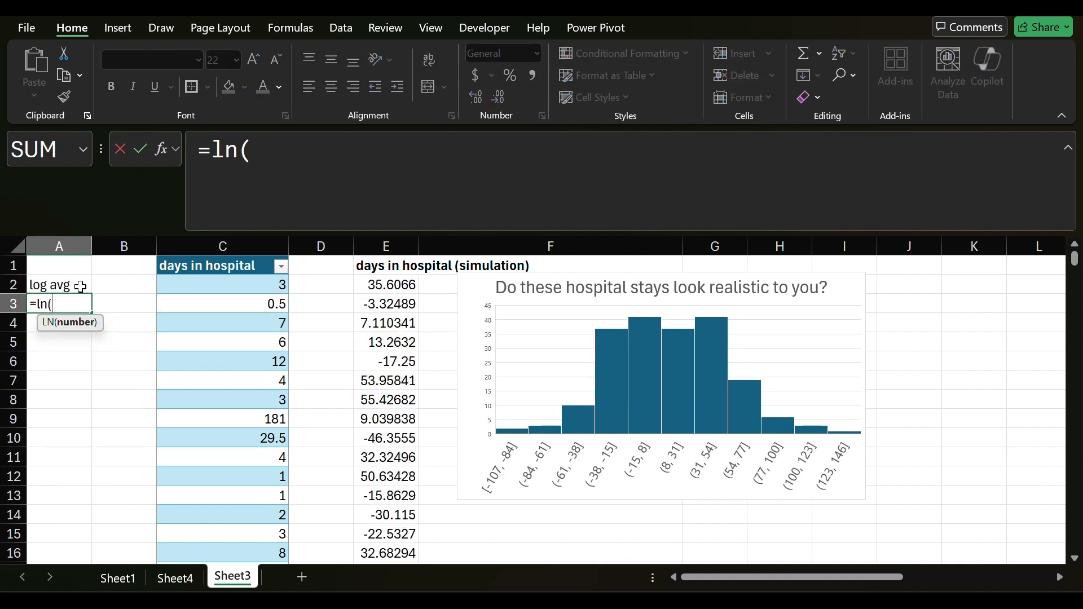
click(227, 285)
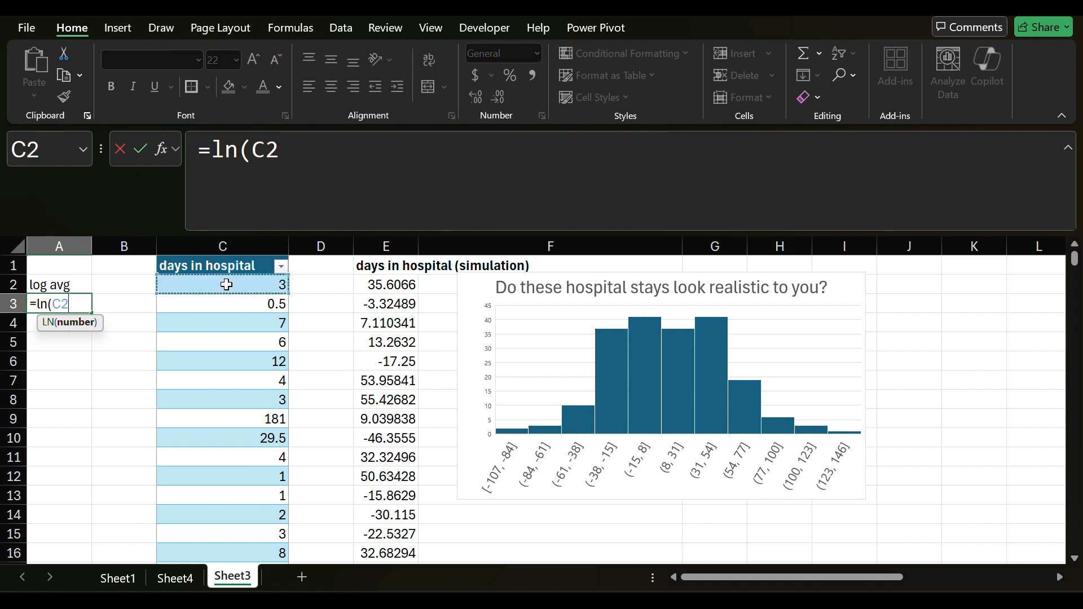
key(ctrl+shift+Down)
text())
key(Return)
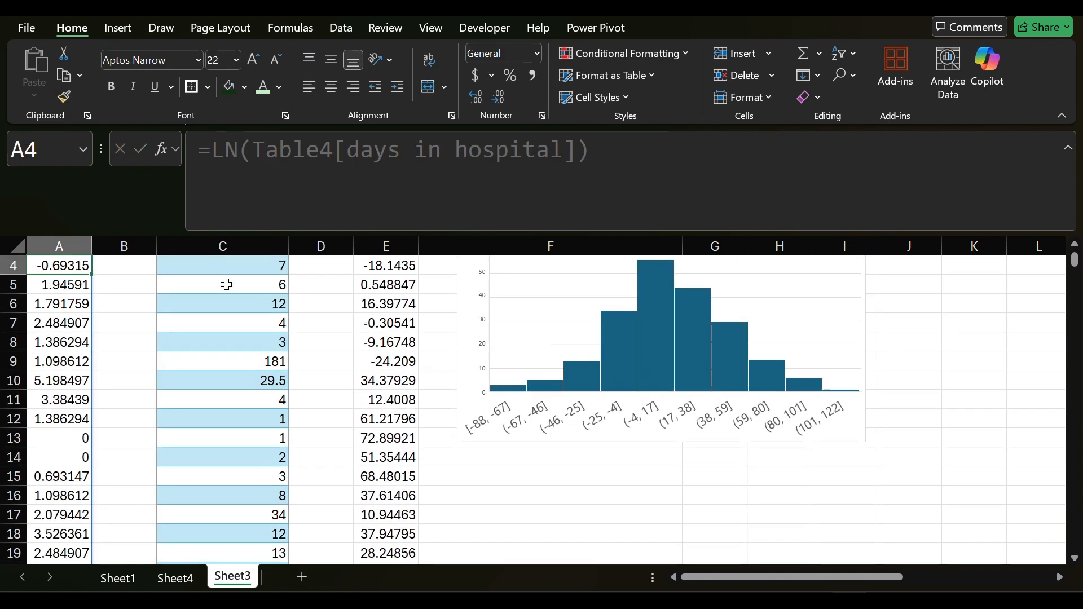
Wrap the LN formula in A3 in AVERAGE to get the mean of the logged hospital days
key(Up)
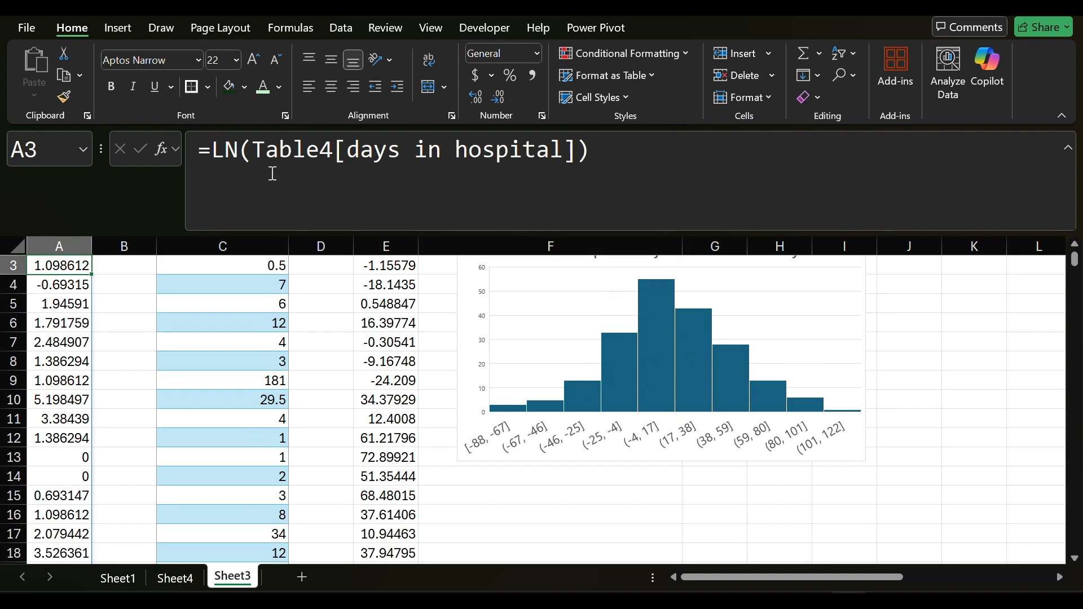
click(219, 152)
text(AVERAG)
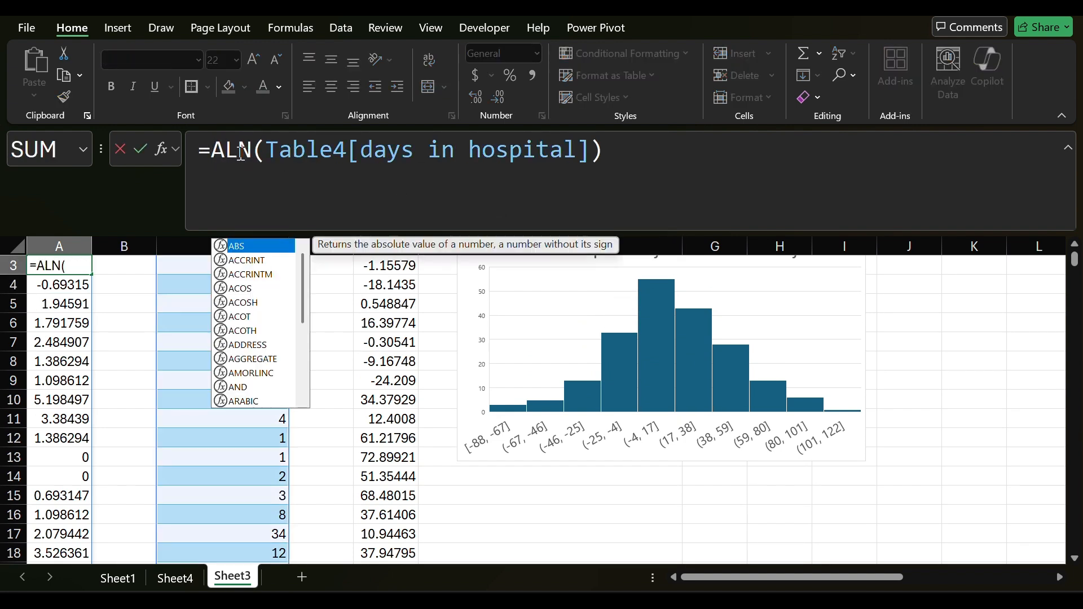
key(Tab)
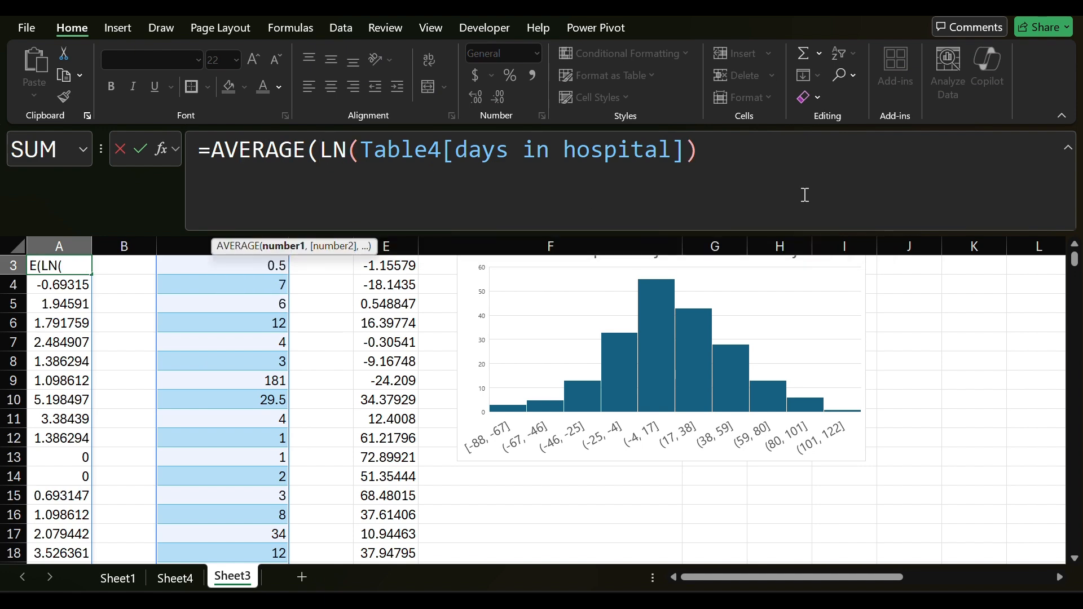
text())
key(Return)
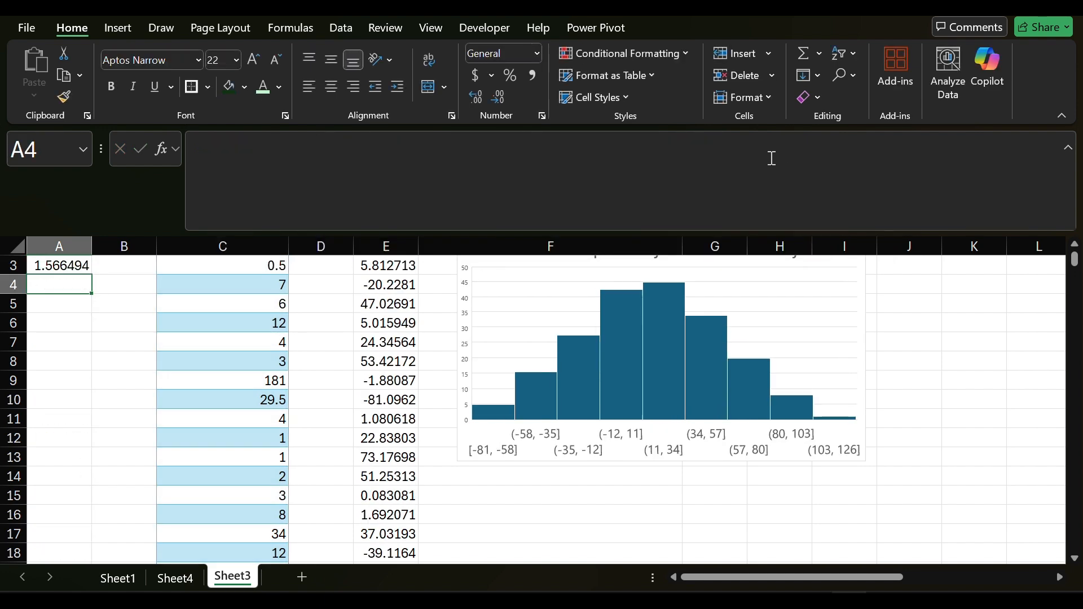
Label A4 "log std dev" and reuse the A3 formula in A5 with STDEV.S in place of AVERAGE
drag(1076, 263, 1076, 252)
text(log std dev)
key(Return)
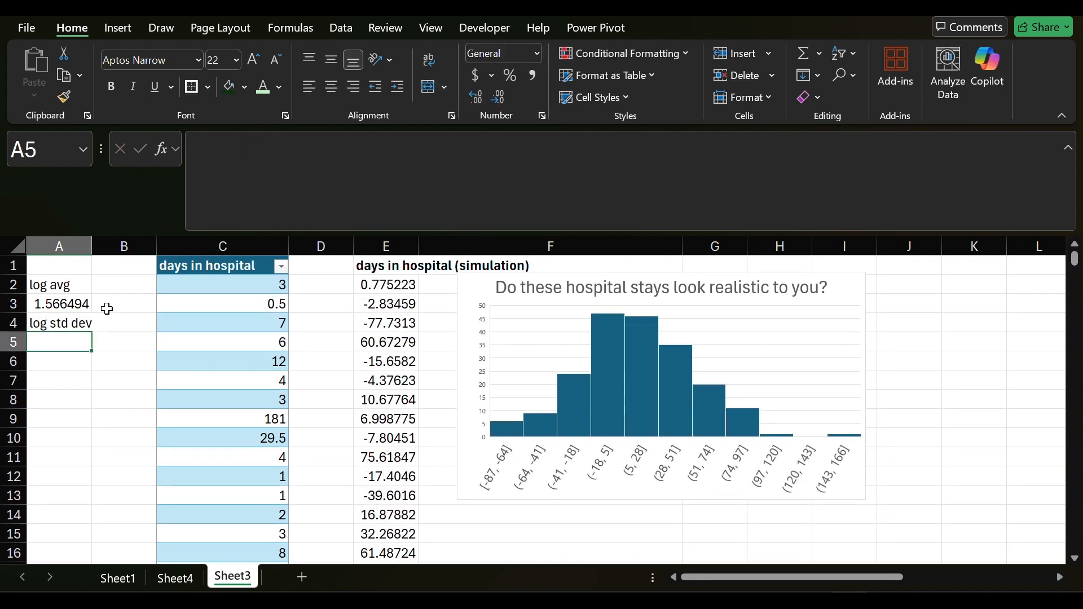
click(82, 302)
click(67, 341)
key(ctrl+v)
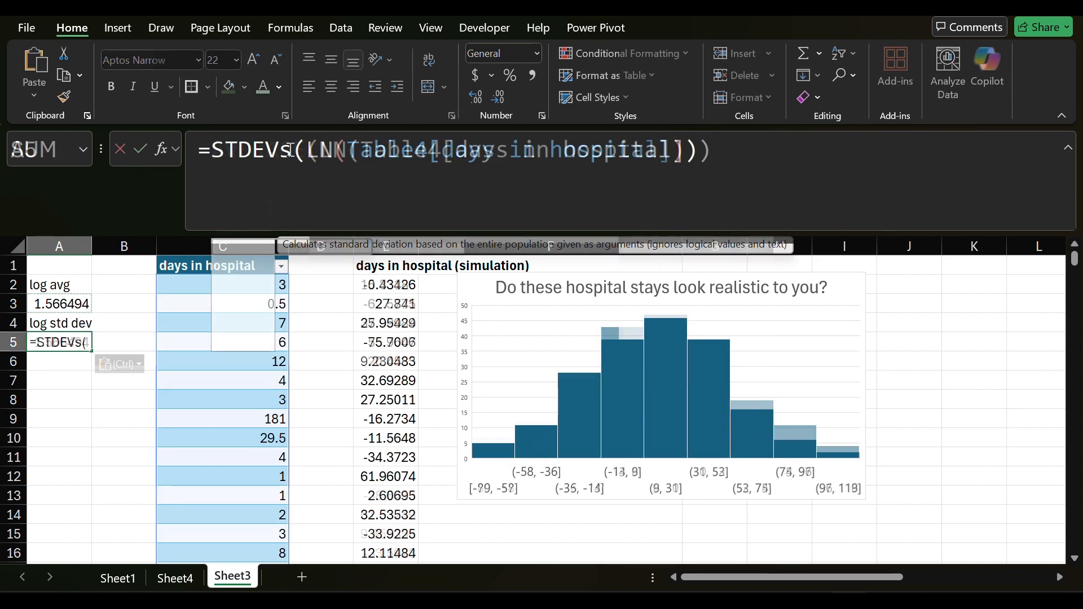
text(.)
key(Return)
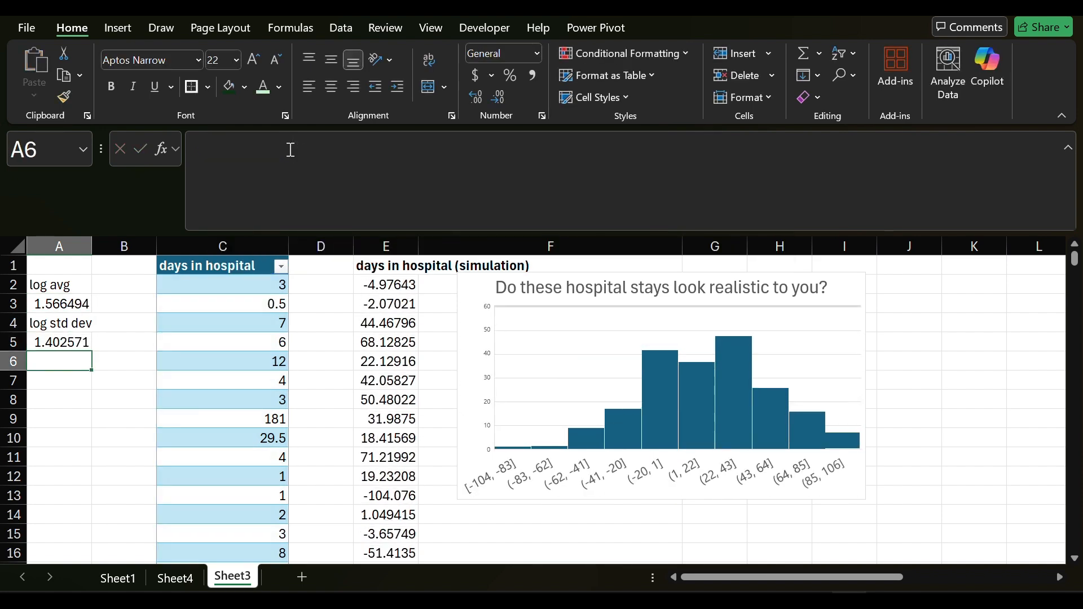
Replace the simulation formula in E2 with LOGNORM.INV, using RANDARRAY(200) as the probability argument
click(375, 292)
drag(657, 184, 555, 185)
key(ctrl+a)
text(=)
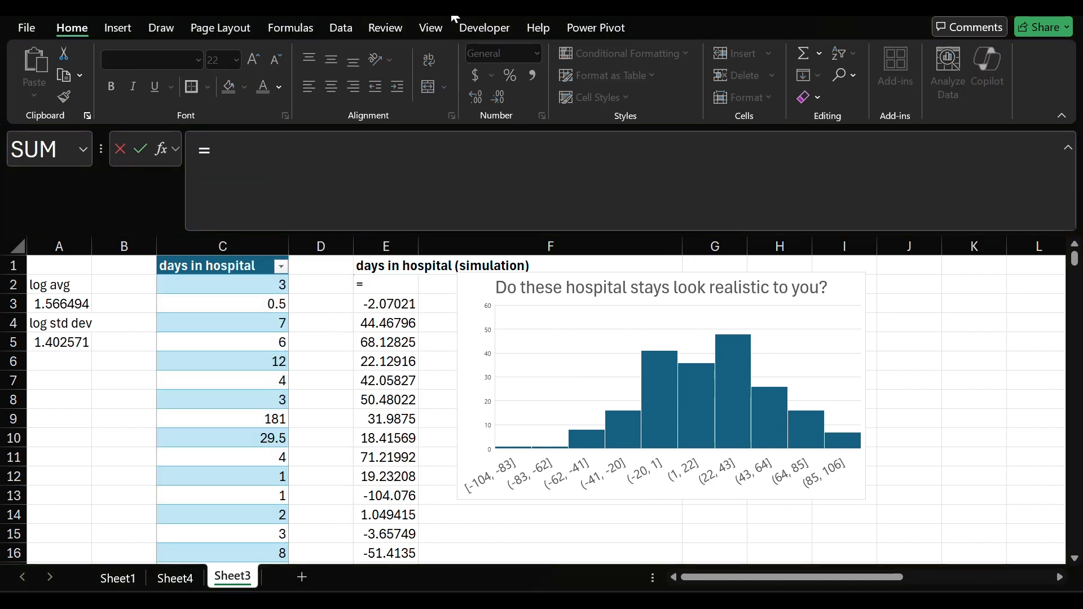
text(L)
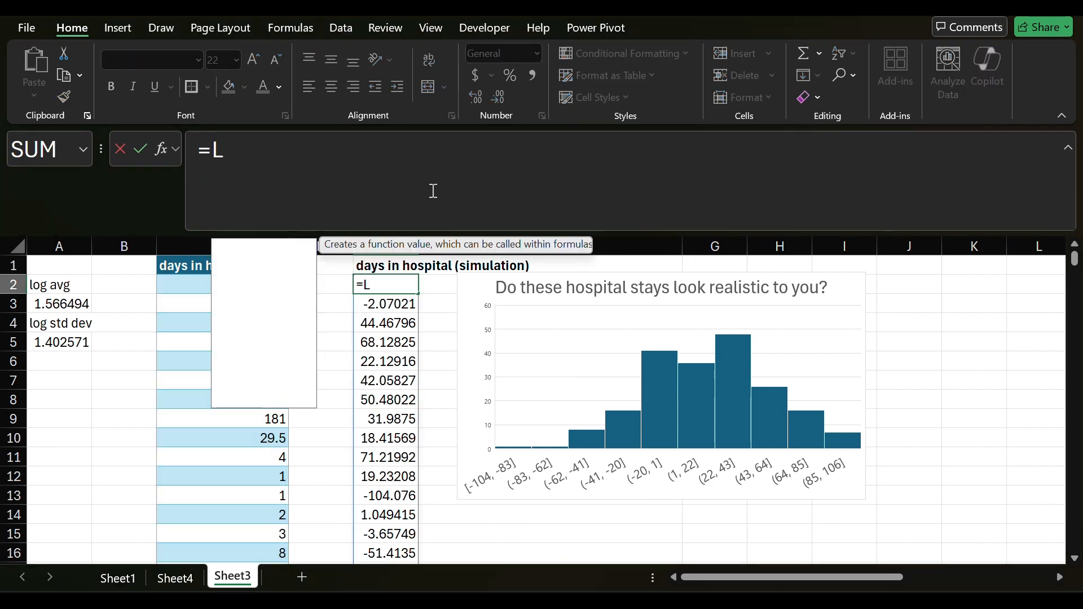
text(OGNORM.)
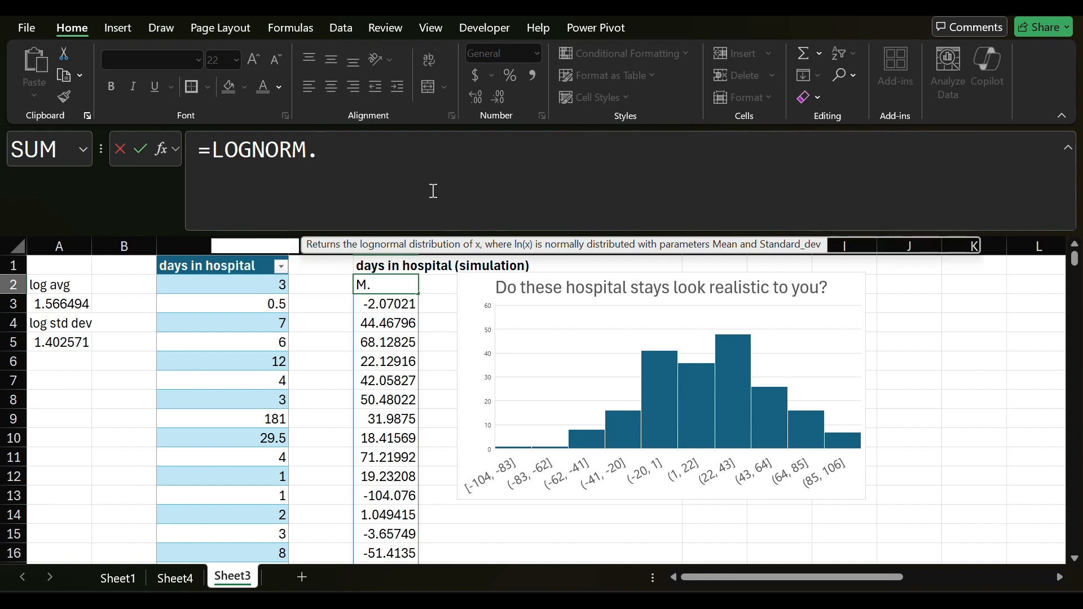
text(INV(RAND)
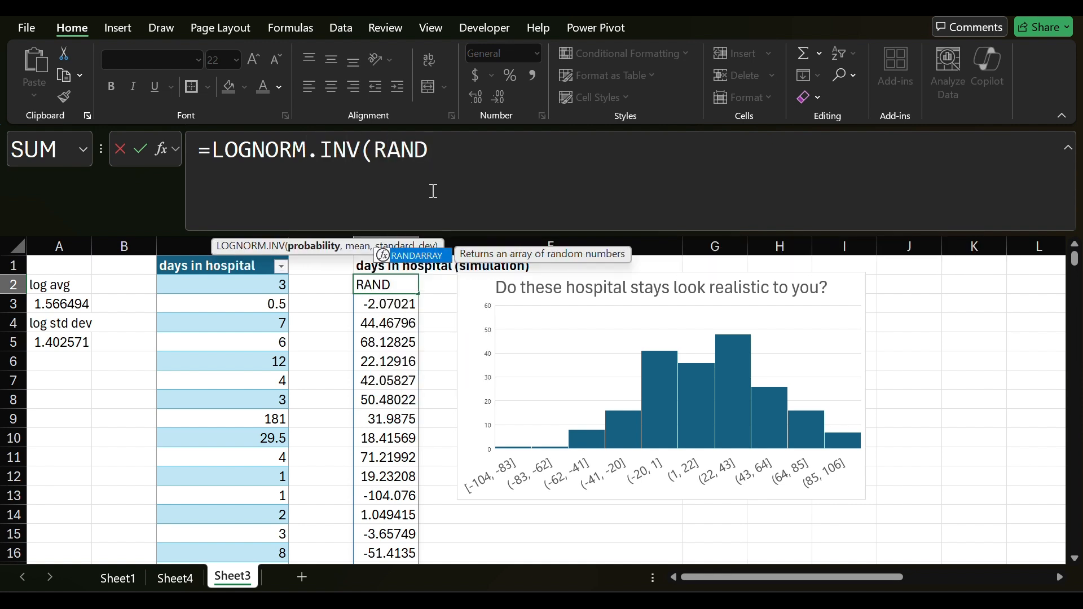
text(ARRAY(200),)
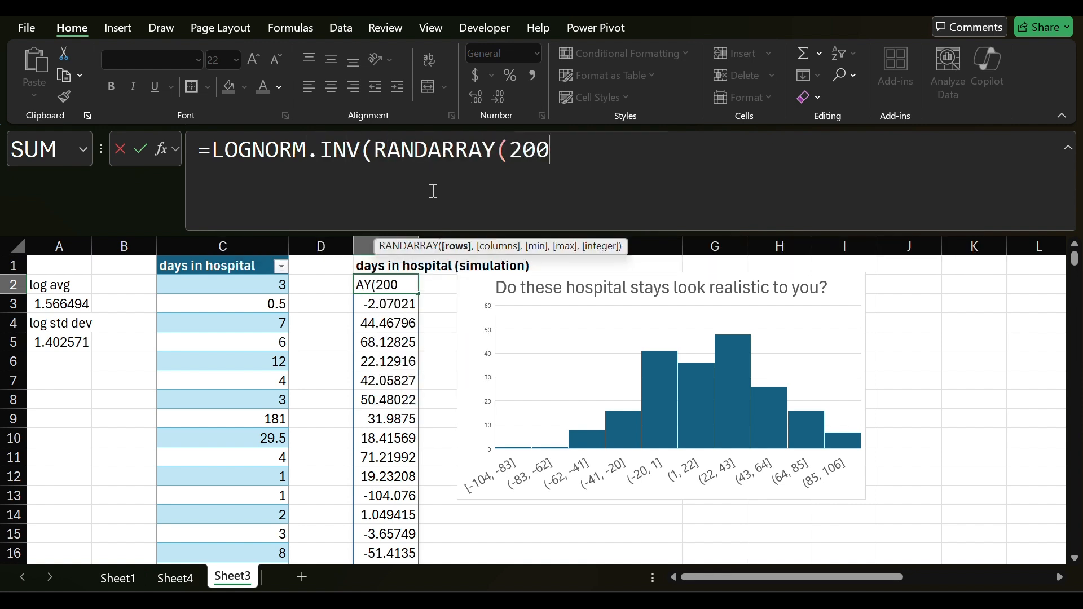
Complete LOGNORM.INV with A3 as the mean and A5 as the standard deviation, and commit the formula
click(83, 302)
text(,)
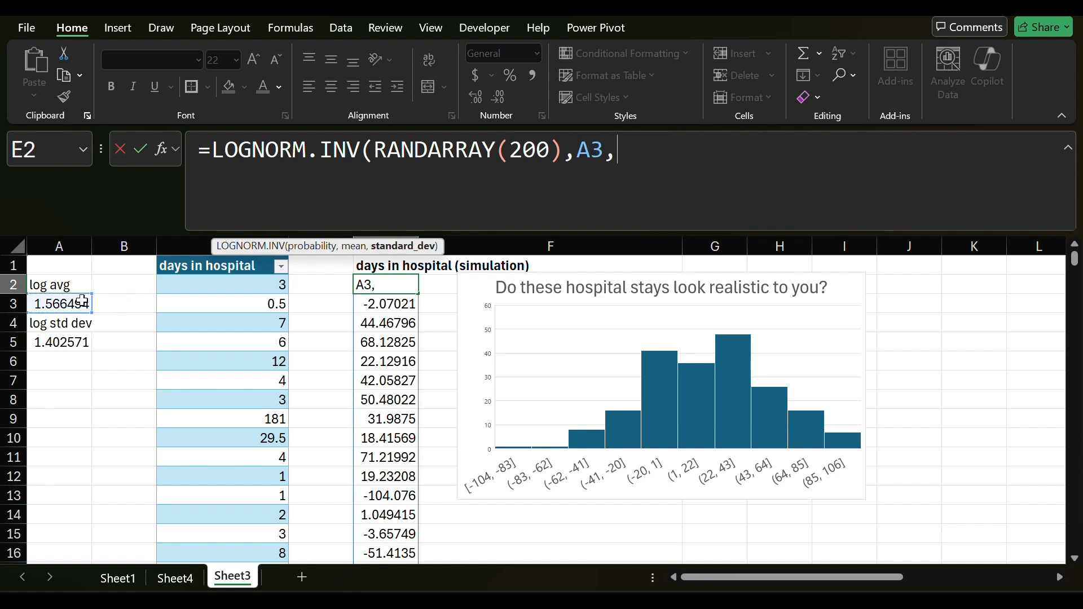
click(66, 342)
text())
key(Return)
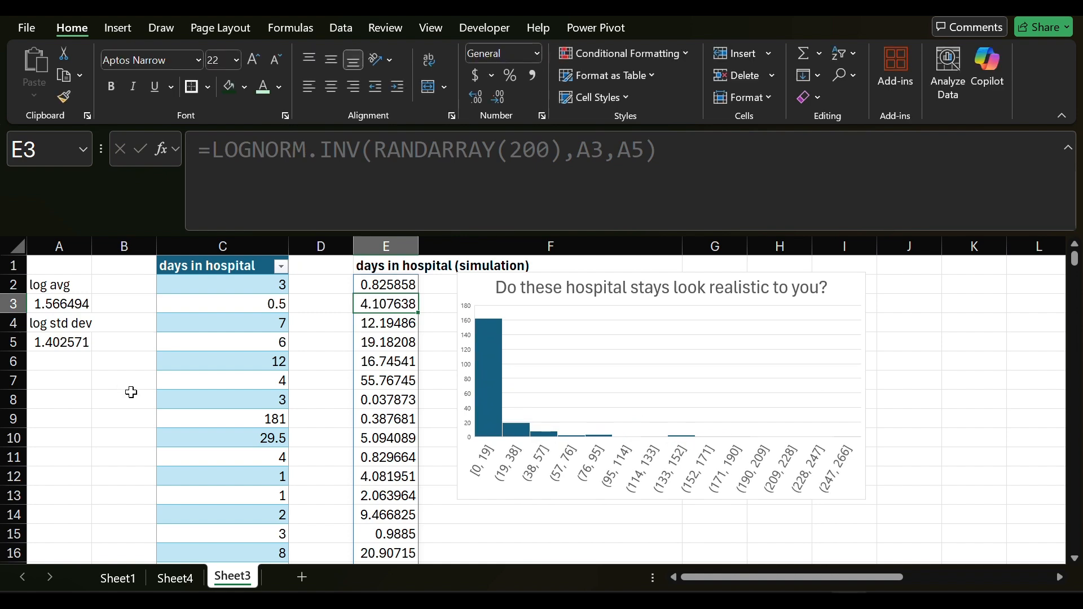
Recalculate the lognormal hospital-stay simulation repeatedly to examine its values and histogram
key(F9)
key(F9)
key(F9)
key(F9)
key(F9)
key(F9)
key(F9)
key(F9)
key(F9)
key(F9)
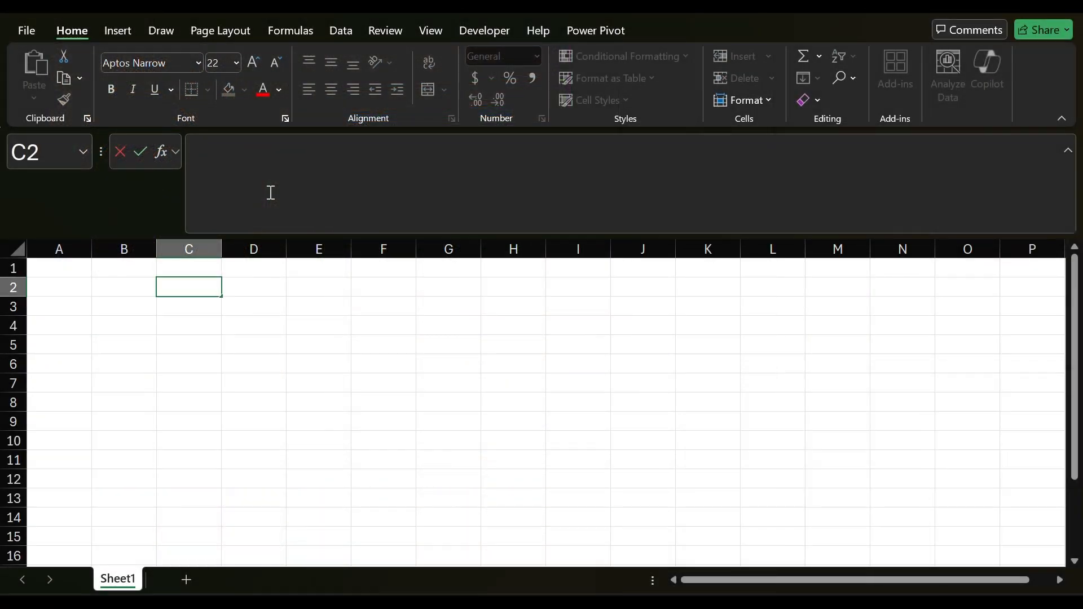
Enter a RANDARRAY formula in C2 generating 200 rows of decimals between -1 and 1
text(=)
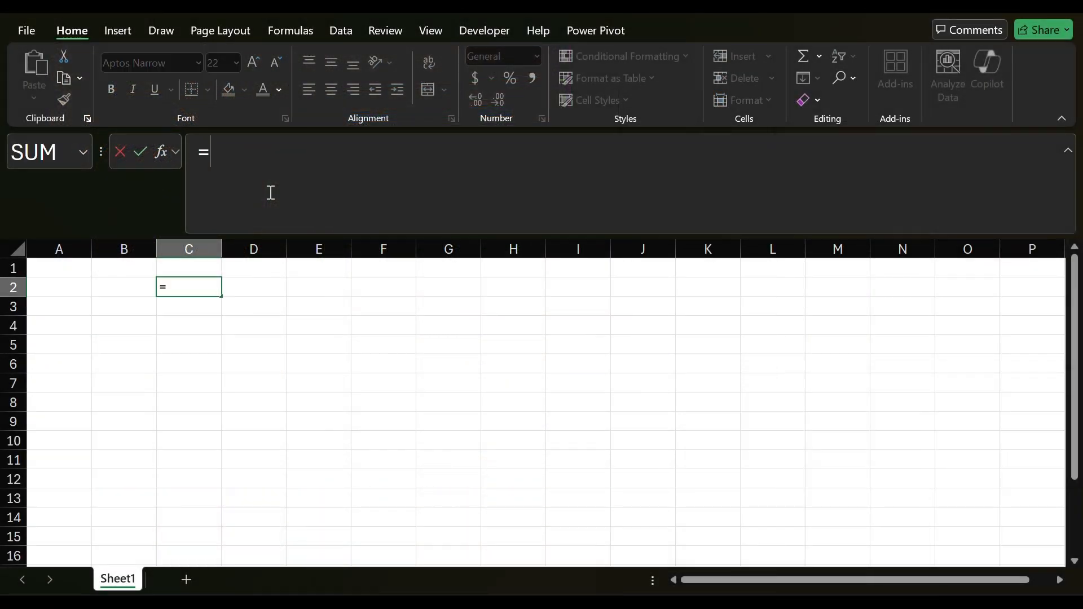
text(RAND)
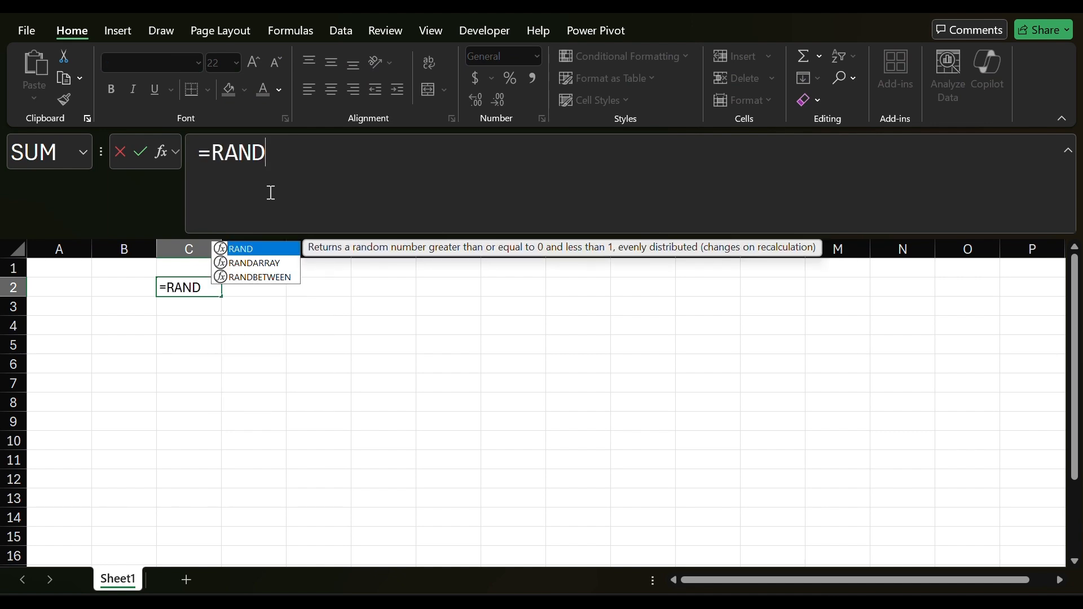
text(ARRAY()
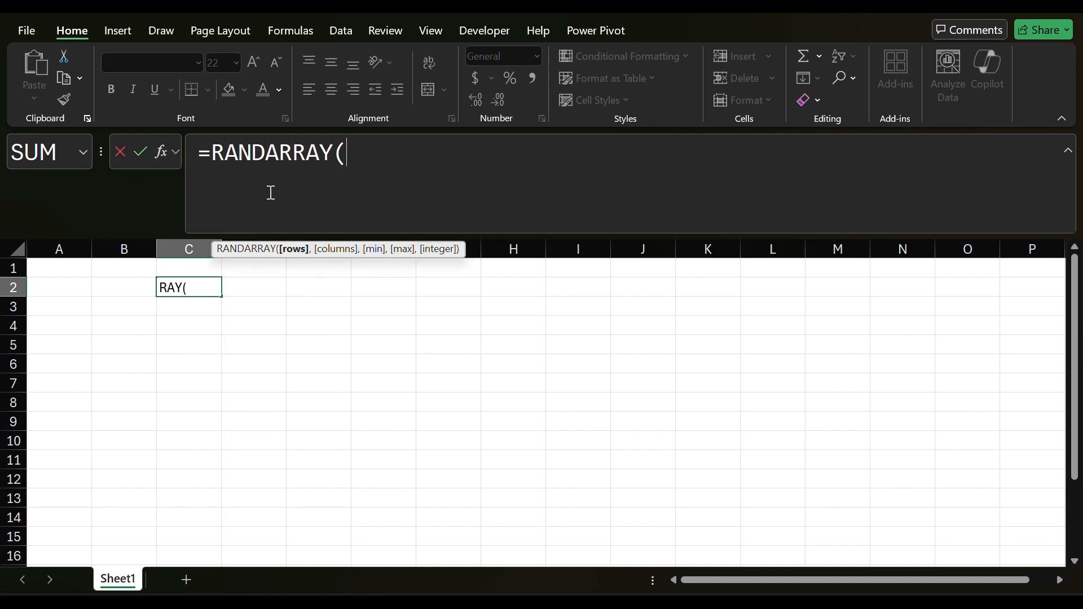
text(200,,)
text(-1,1)
text(,)
key(BackSpace)
text())
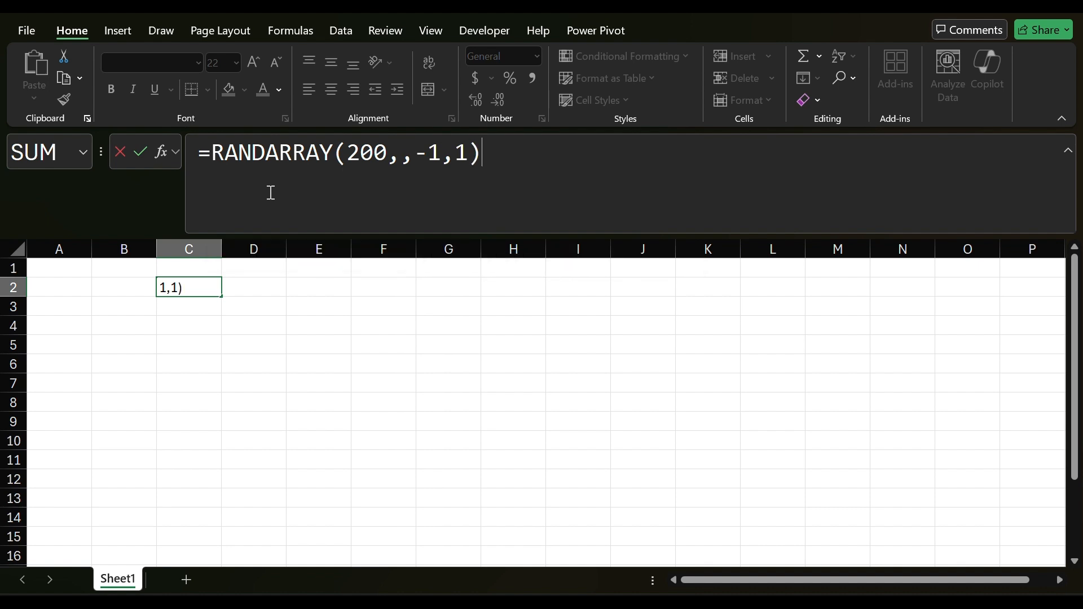
key(Return)
Wrap C2's RANDARRAY formula in SCAN with an initial value of 0 and SUM as the function
click(209, 282)
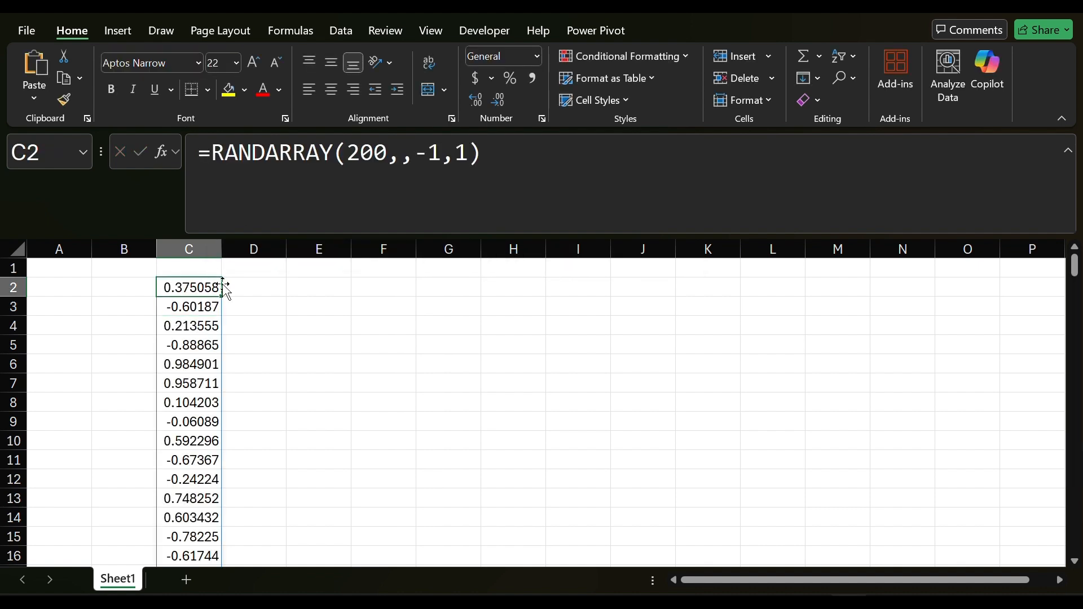
click(215, 152)
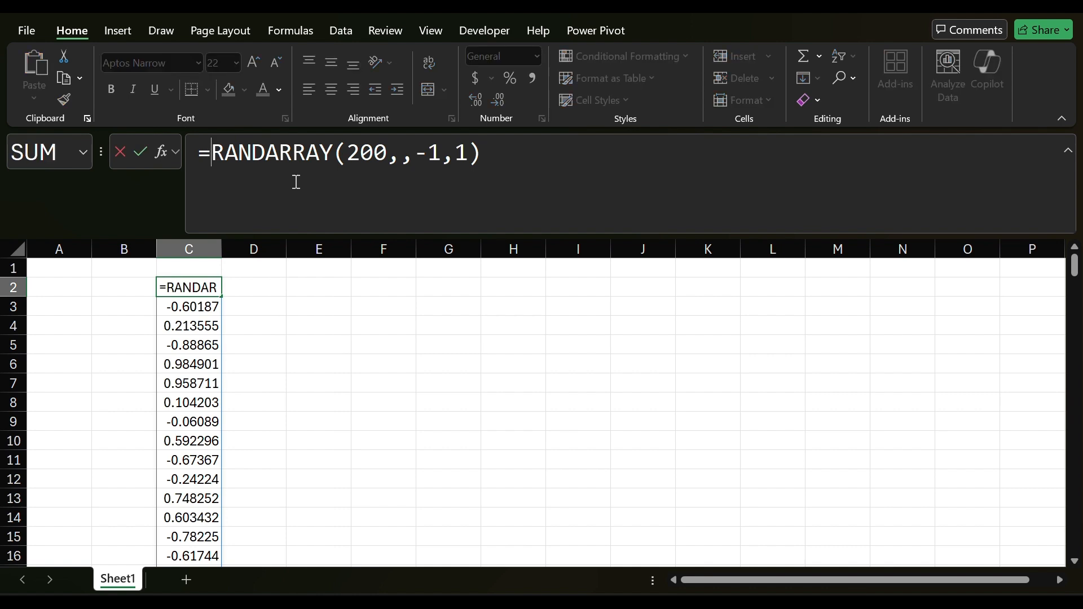
text(SCAN(0)
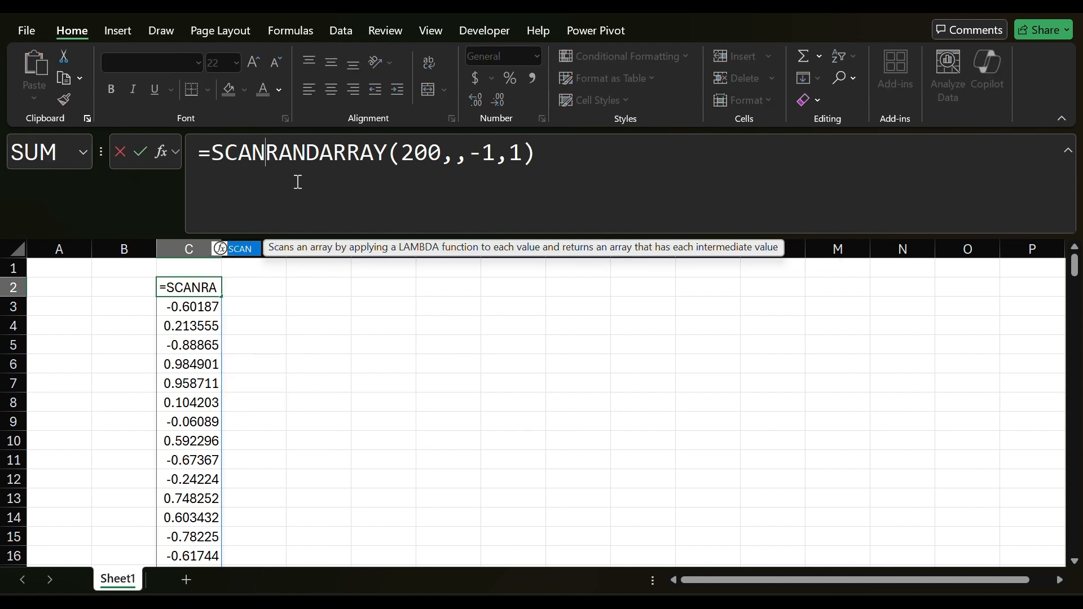
text(,1))
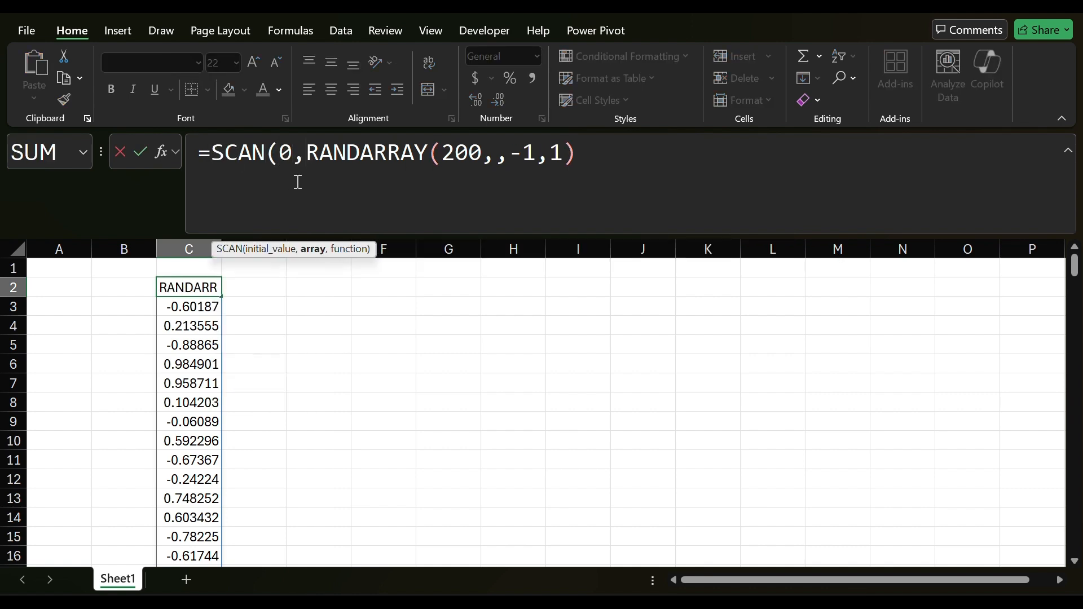
text(,SUM))
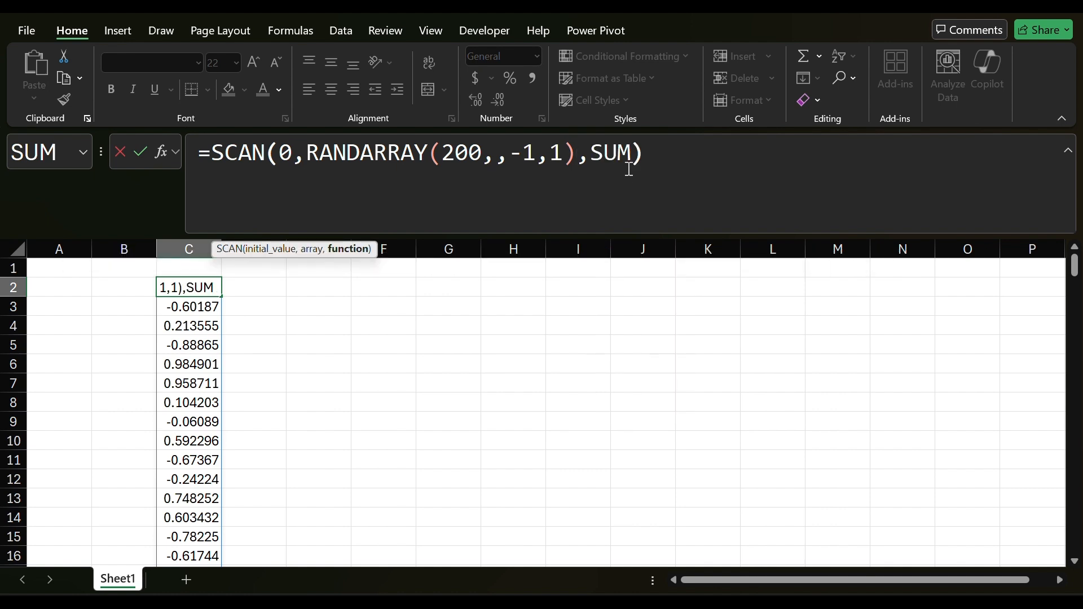
key(Return)
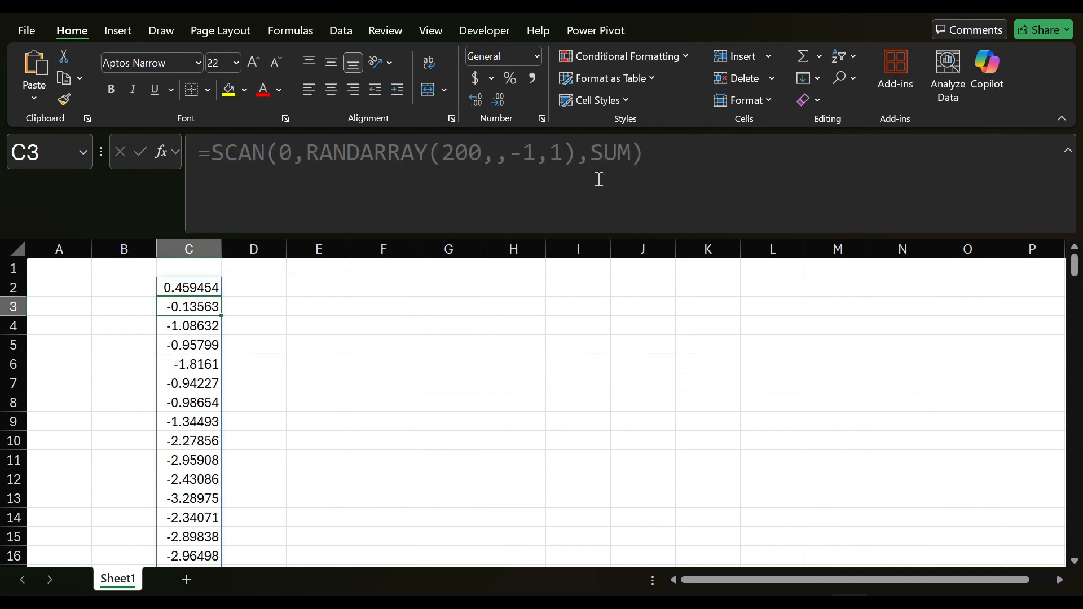
Plot the spilled running totals from C2 as a 2-D line chart, and delete the chart
click(207, 288)
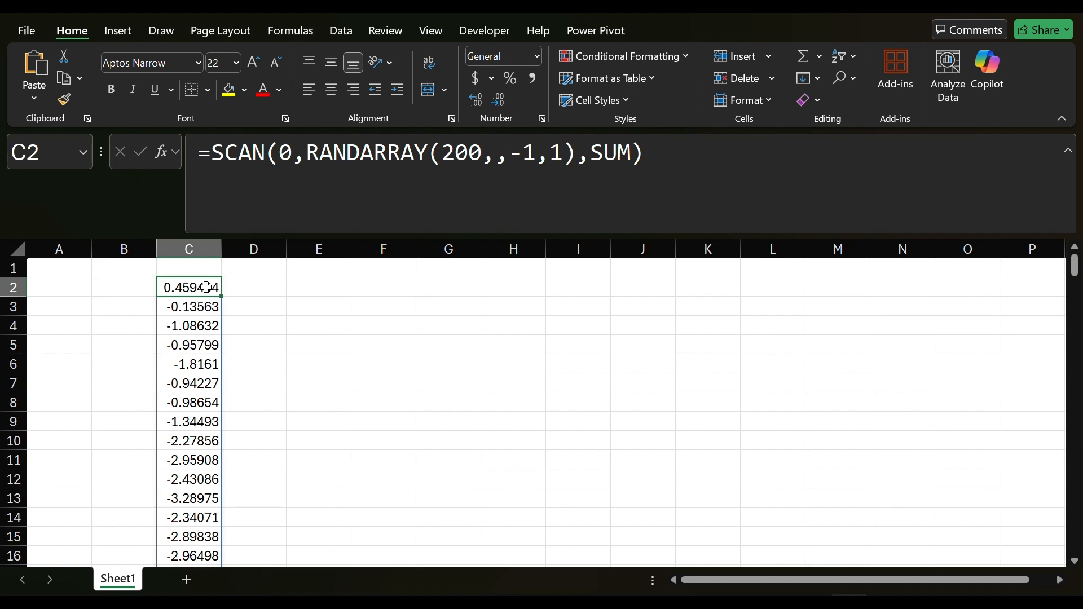
key(ctrl+shift+Down)
drag(1075, 541, 920, 164)
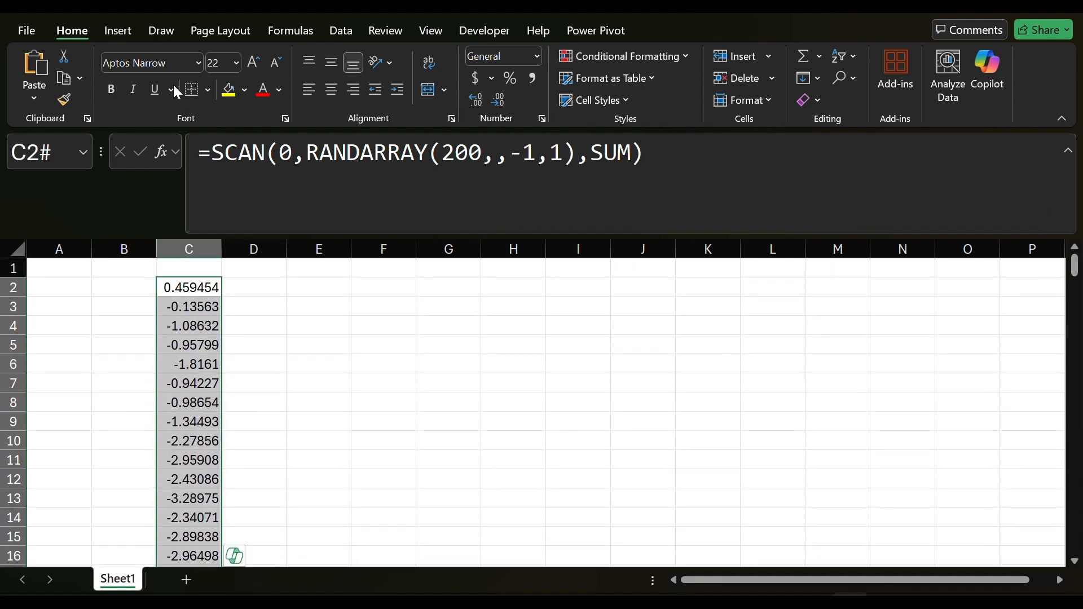
click(119, 29)
click(451, 79)
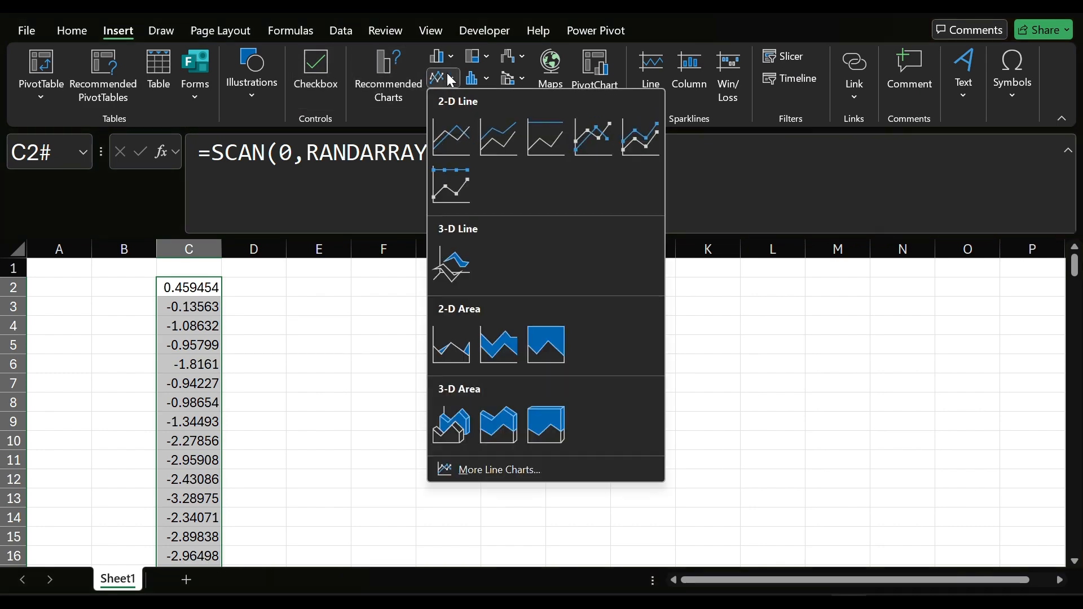
click(453, 139)
drag(610, 345, 803, 300)
key(Delete)
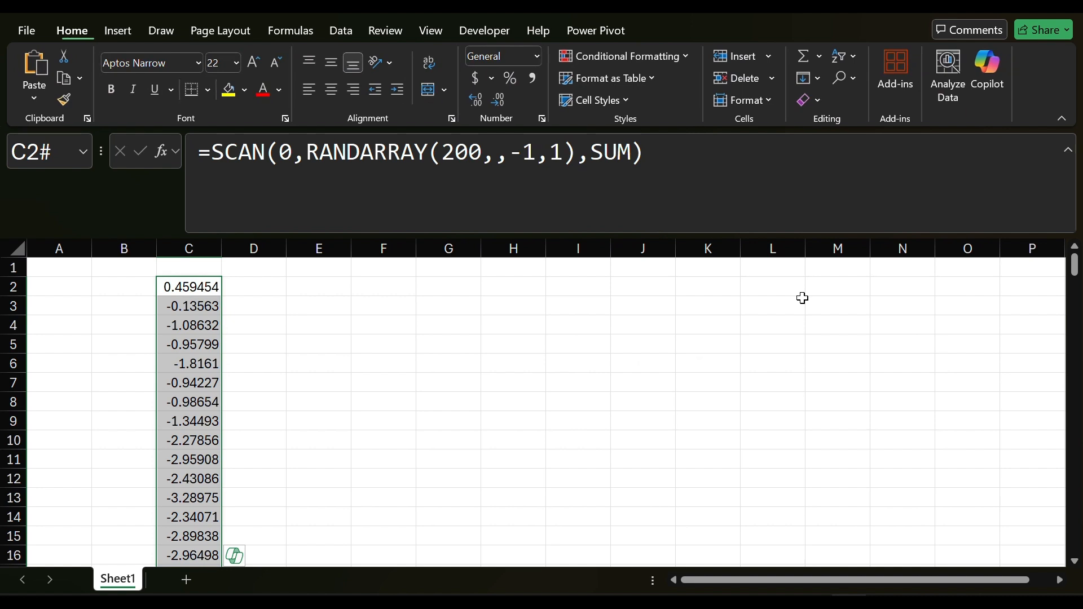
Copy the C2 formula into D2 and plot both spilled columns as a scatter chart with smooth lines and markers
click(199, 285)
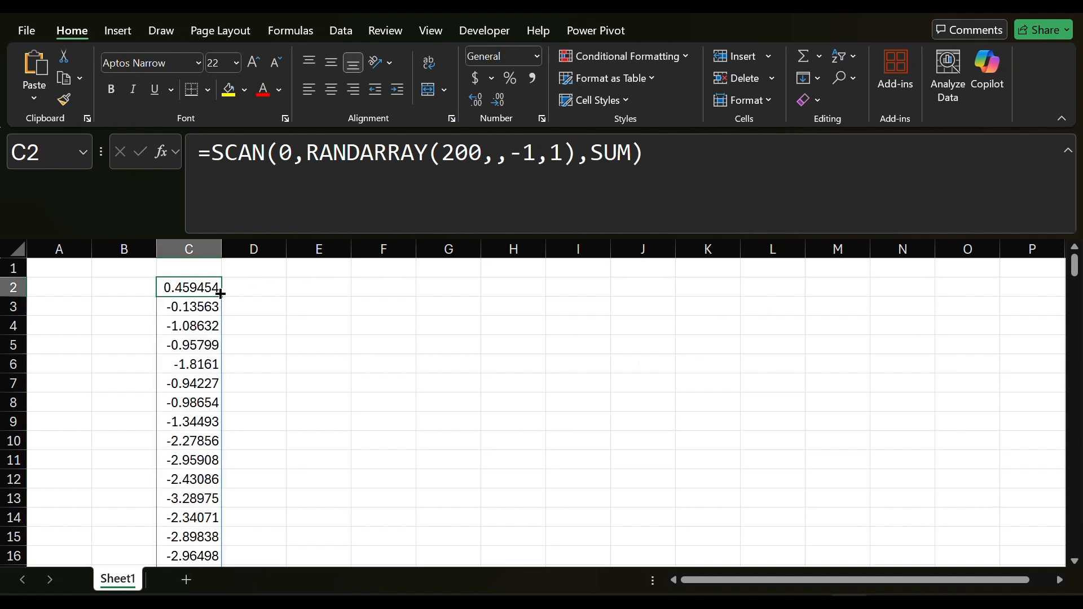
drag(221, 295, 262, 299)
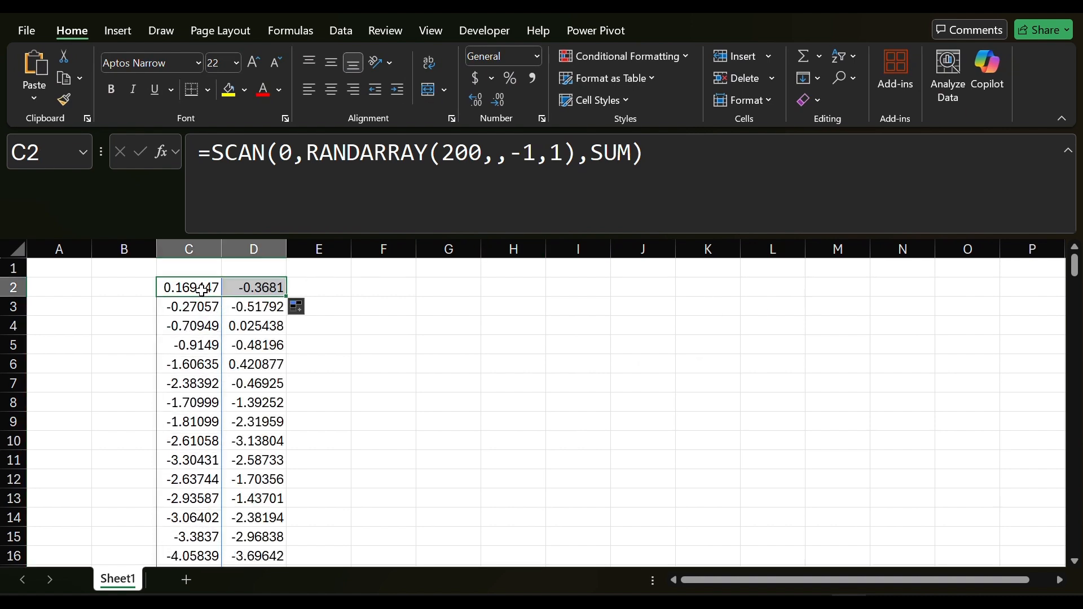
drag(199, 286, 245, 285)
key(ctrl+shift+Down)
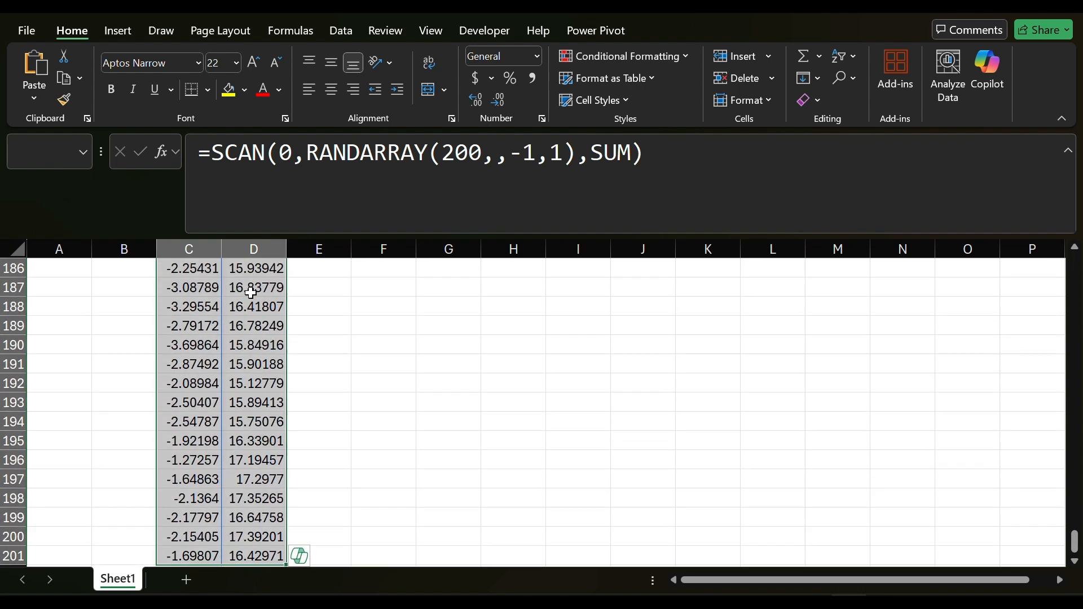
click(117, 30)
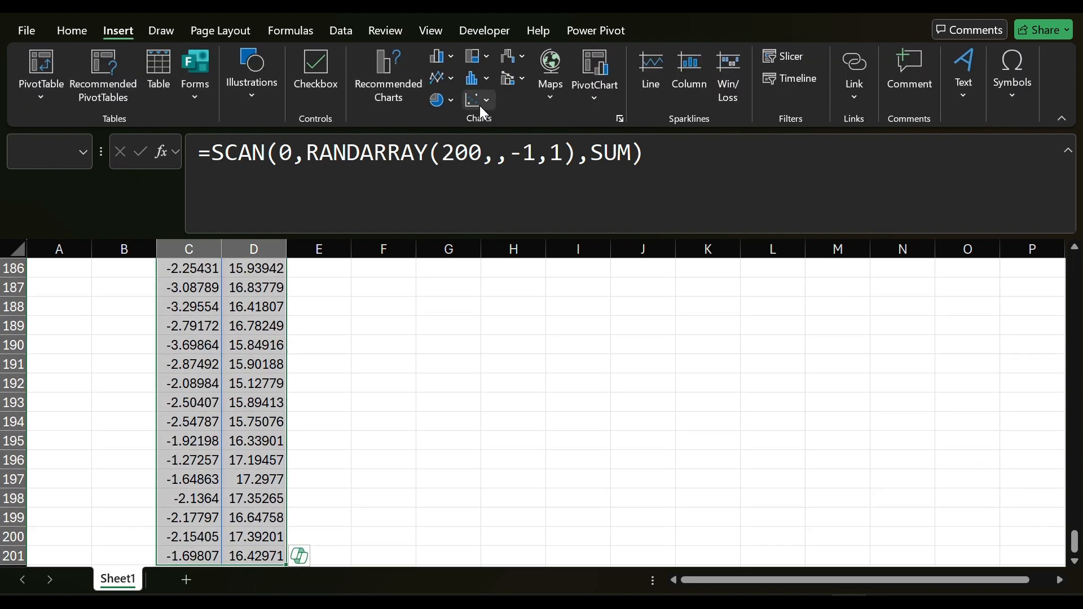
click(481, 100)
click(1079, 558)
drag(1078, 546, 1076, 232)
click(483, 101)
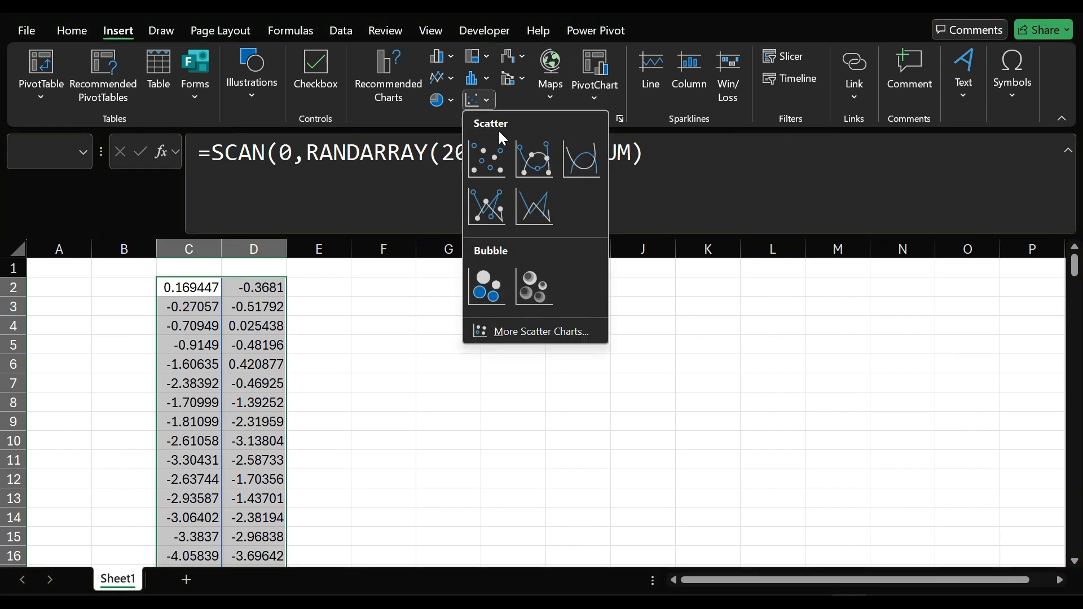
click(535, 158)
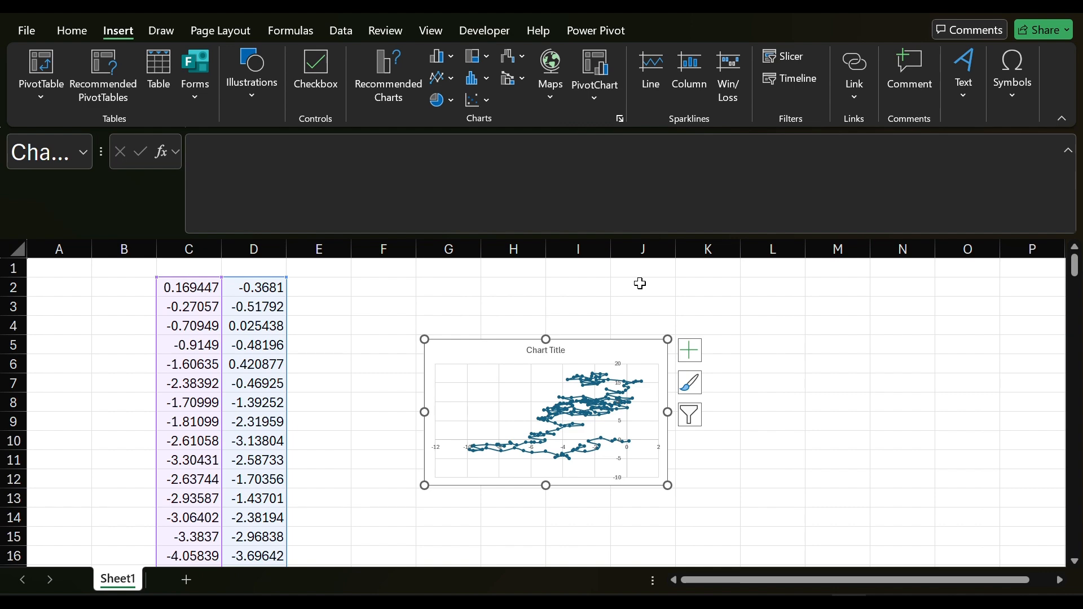
Recalculate the sheet repeatedly to examine different two-dimensional random walks in the scatter chart
key(F9)
key(F9)
key(F9)
key(F9)
key(F9)
key(F9)
key(F9)
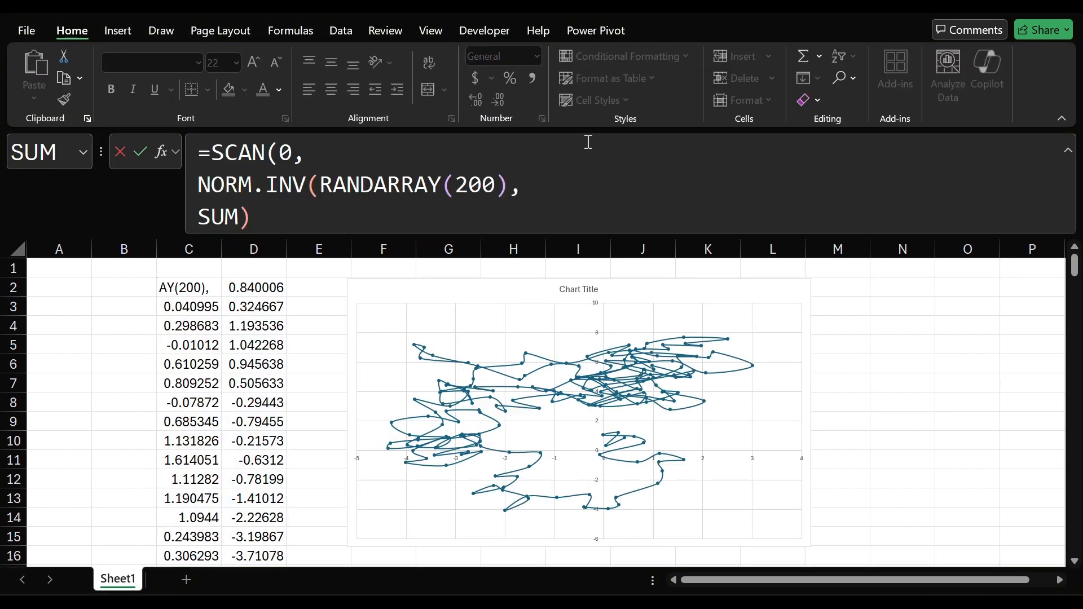
Complete NORM.INV in C2's SCAN formula with mean 0 and standard deviation 1, and copy the formula into D2
click(511, 185)
text(,0,)
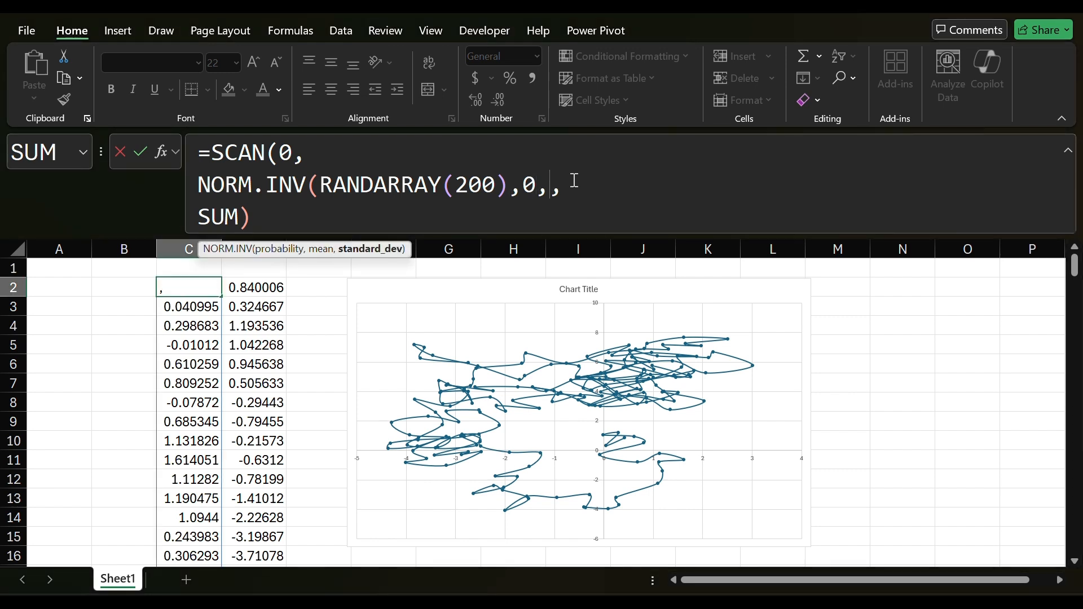
text(1))
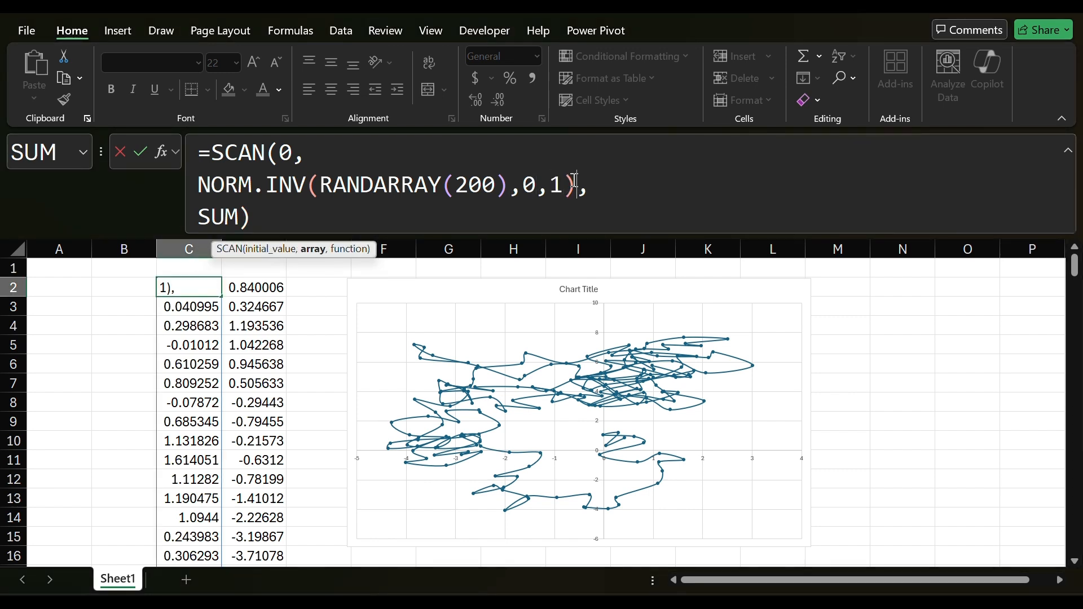
key(Return)
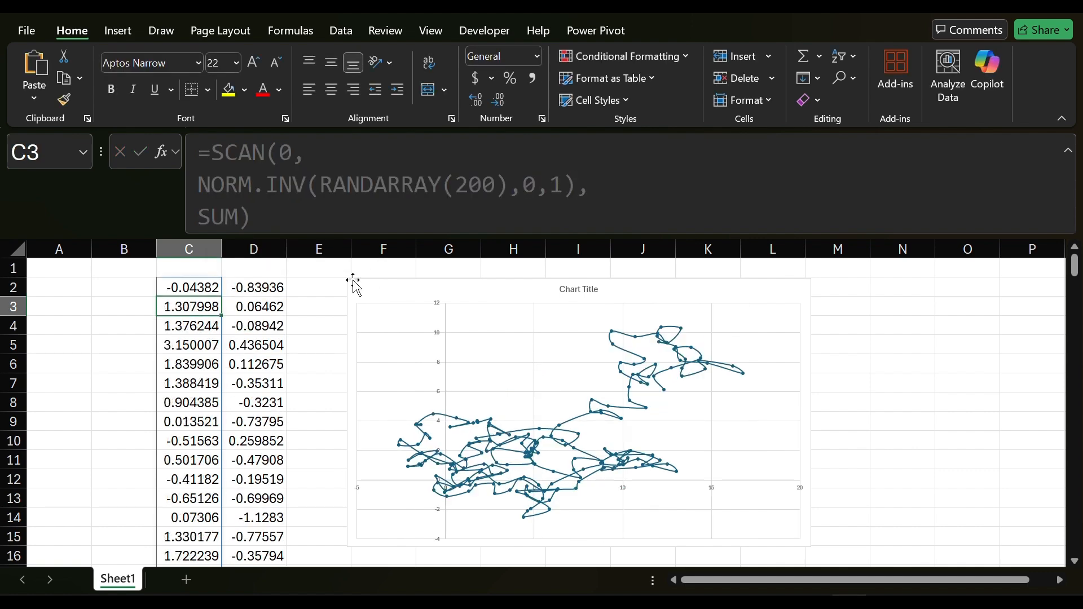
click(195, 285)
drag(223, 296, 286, 291)
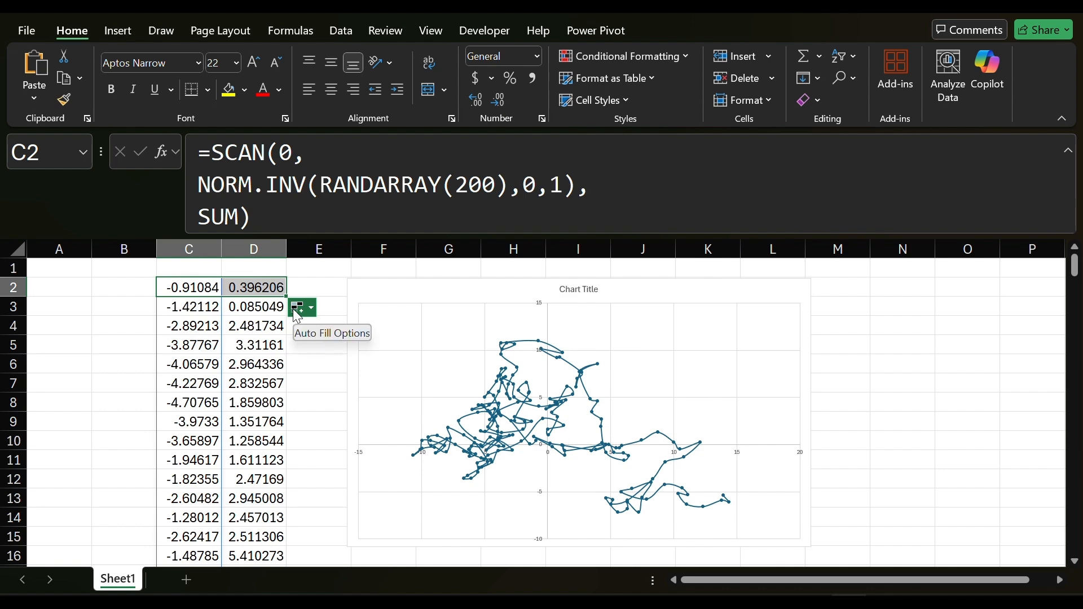
Recalculate the normally distributed random walk repeatedly to examine how its path changes in the chart
key(F9)
key(F9)
key(F9)
key(F9)
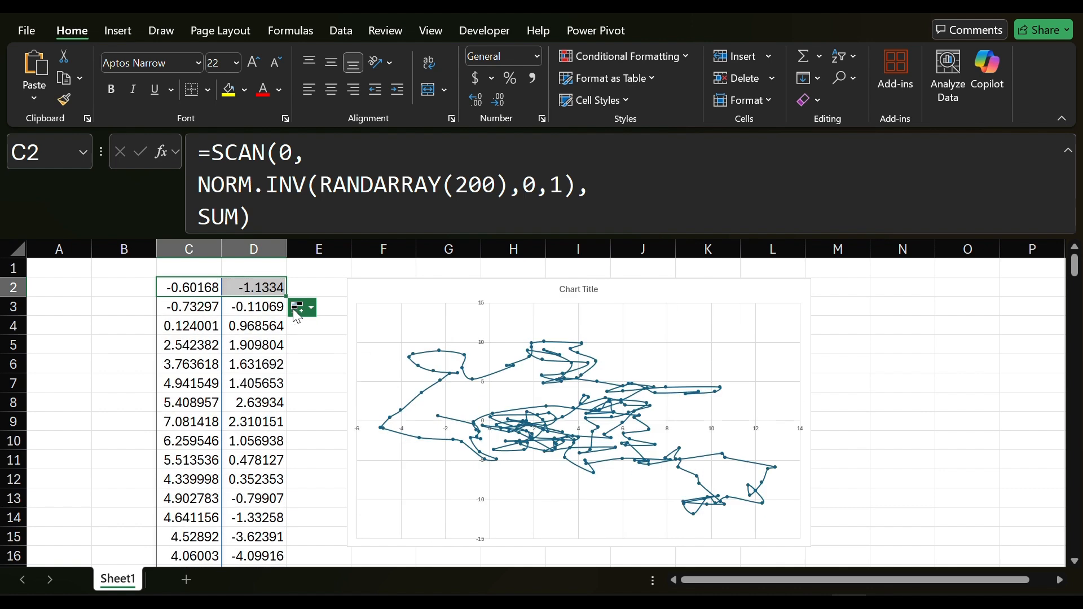
key(F9)
key(F9)
key(F9)
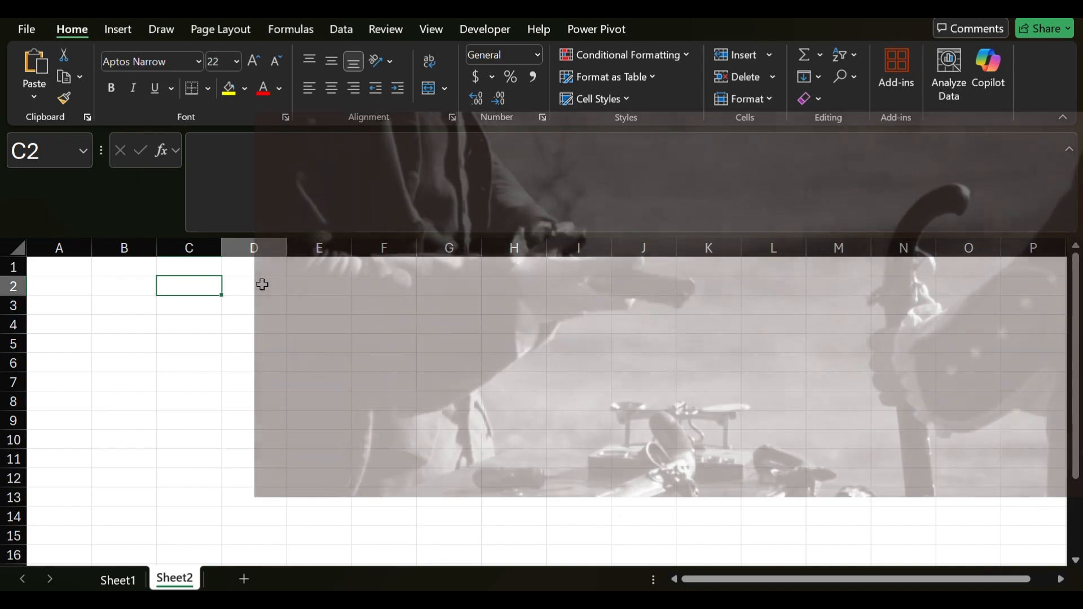
Simulate 100 integer dice rolls from 1 to 6 in D2 with =RANDARRAY(100,,1,6,1)
click(262, 284)
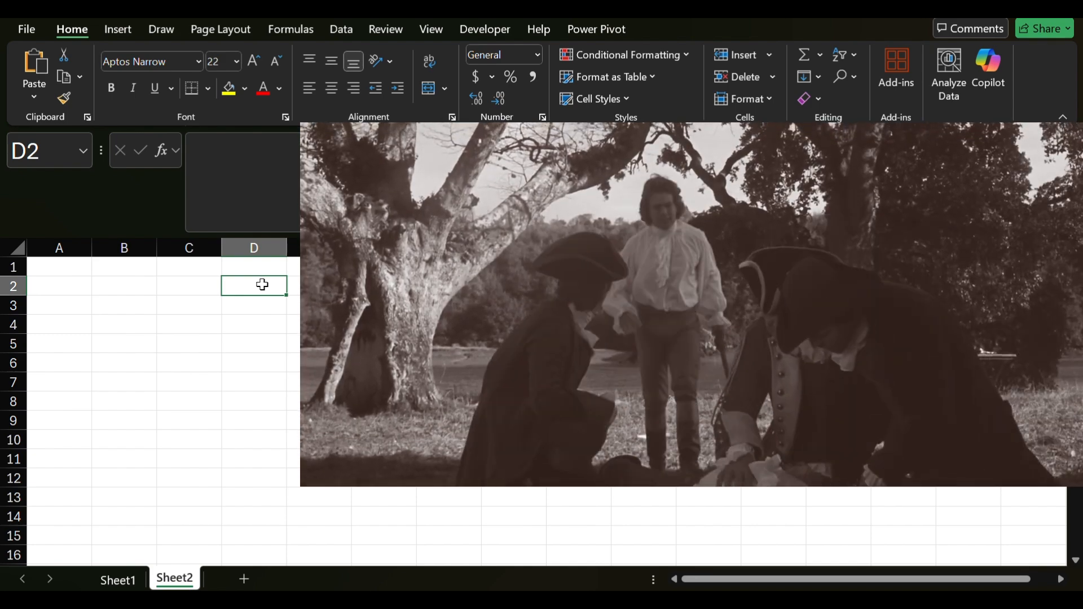
text(=)
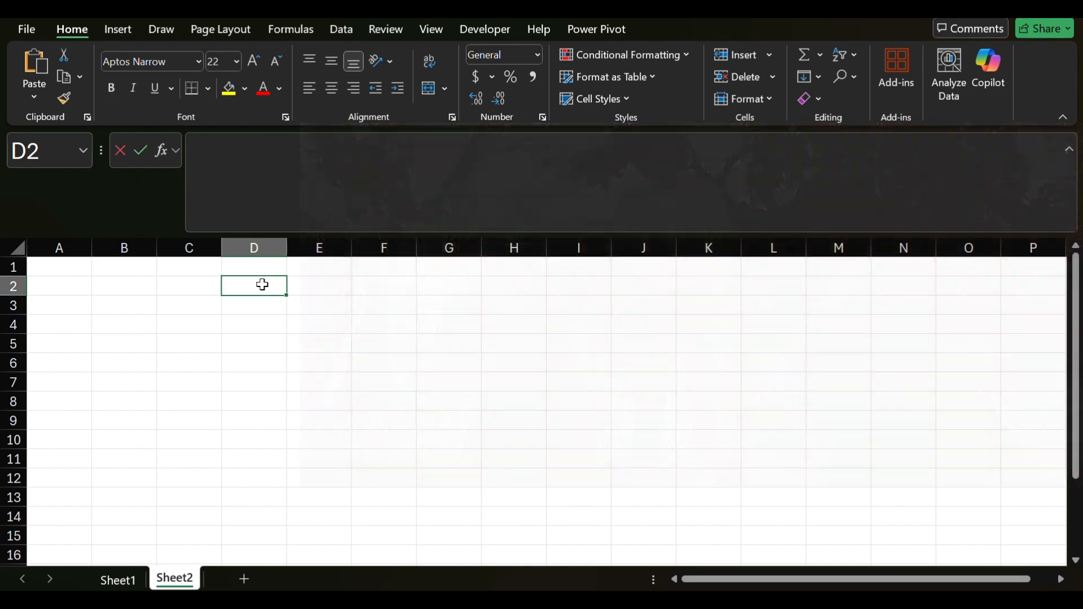
text(=)
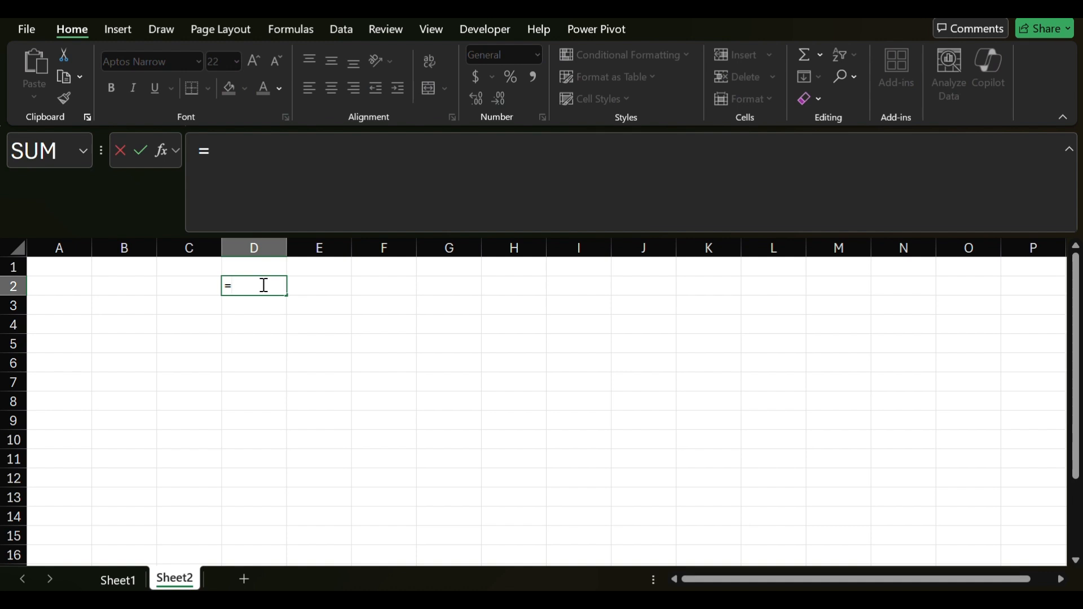
text(RANDA)
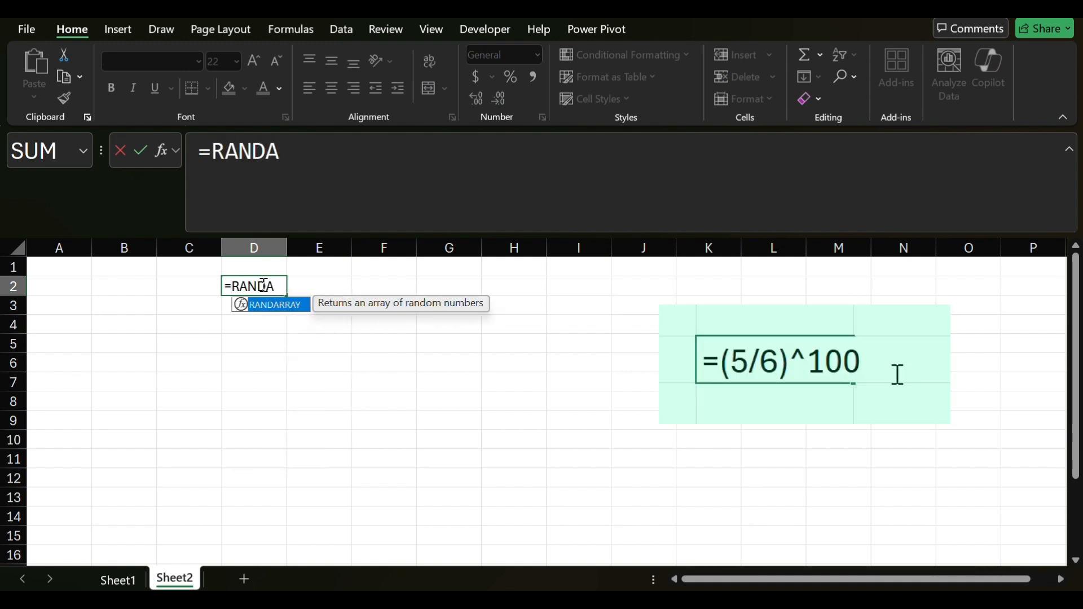
text(RRAY()
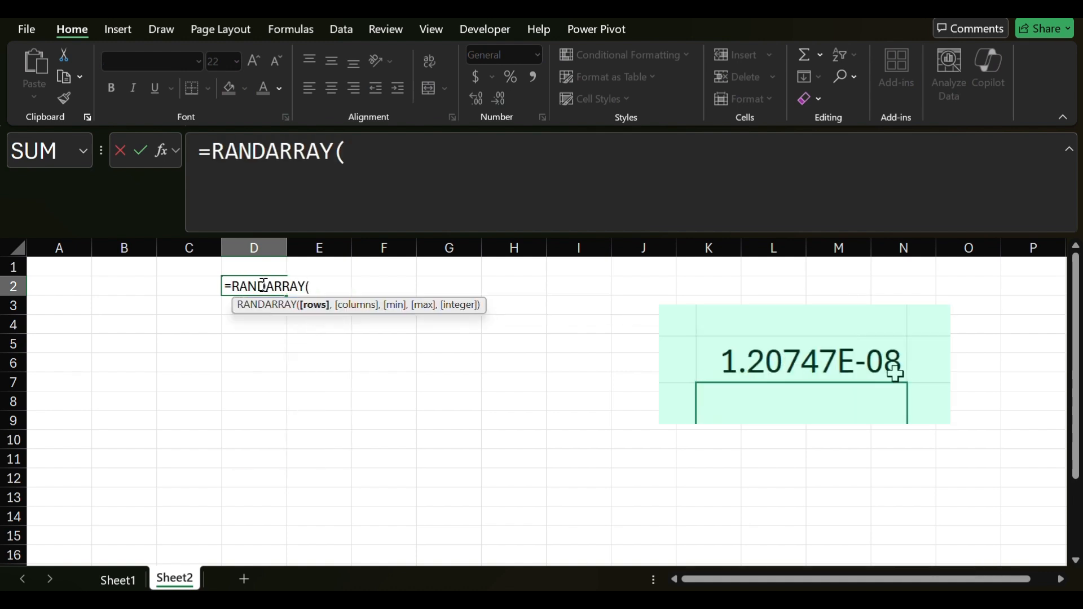
text(100,,1)
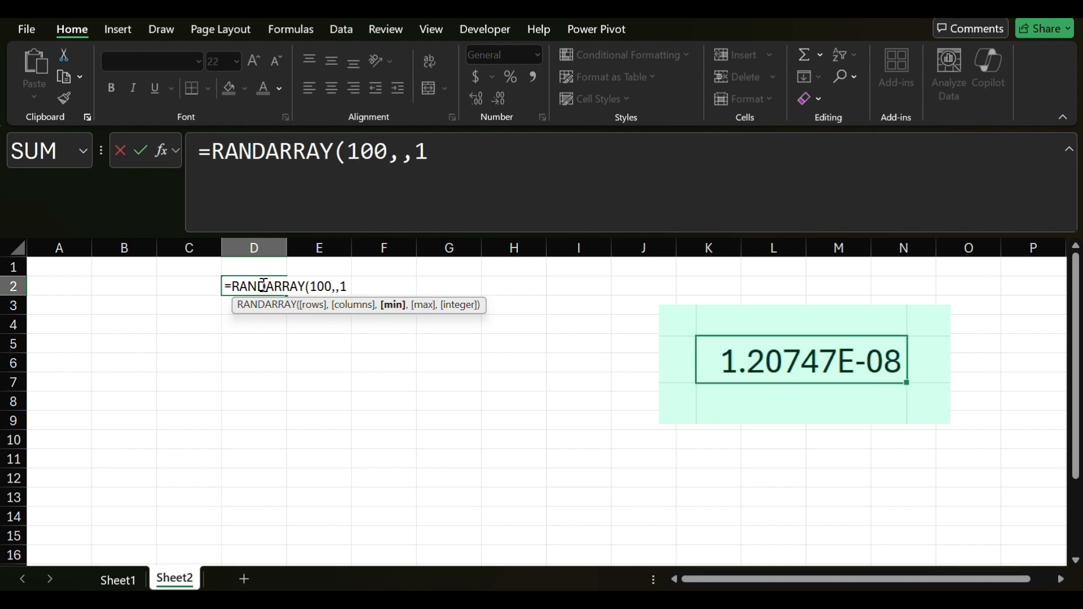
text(,6,)
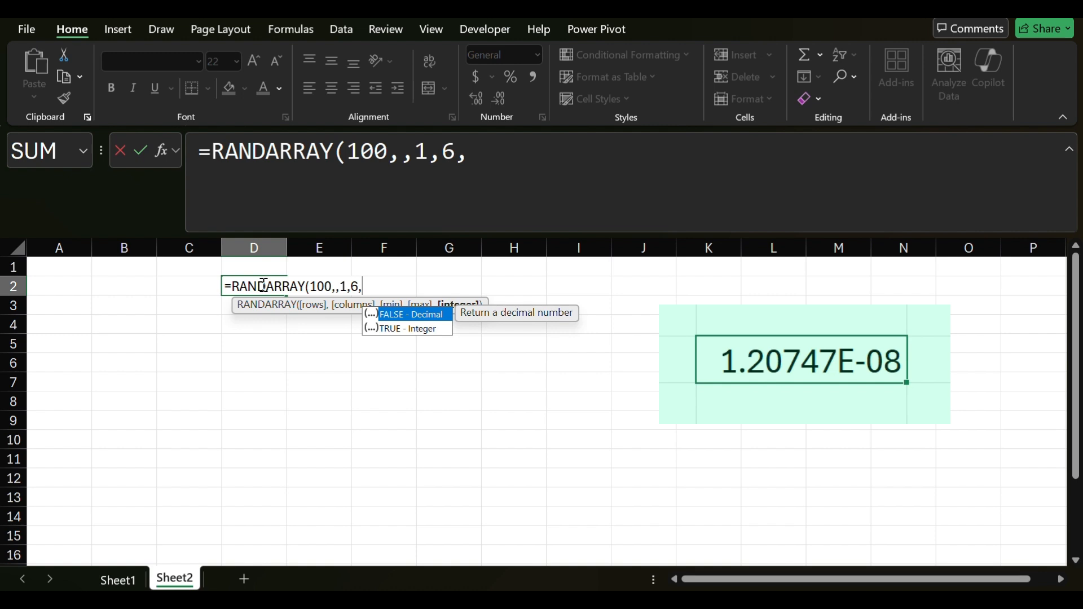
text(1))
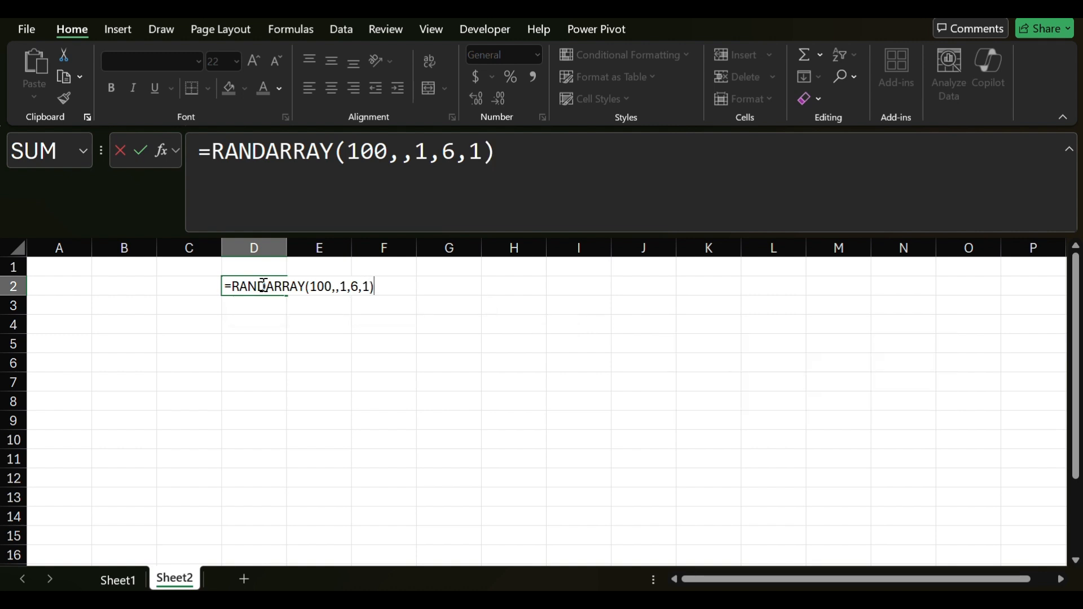
key(Return)
Wrap D2's RANDARRAY formula in XMATCH with lookup value 6 to find the position of the first six
click(263, 285)
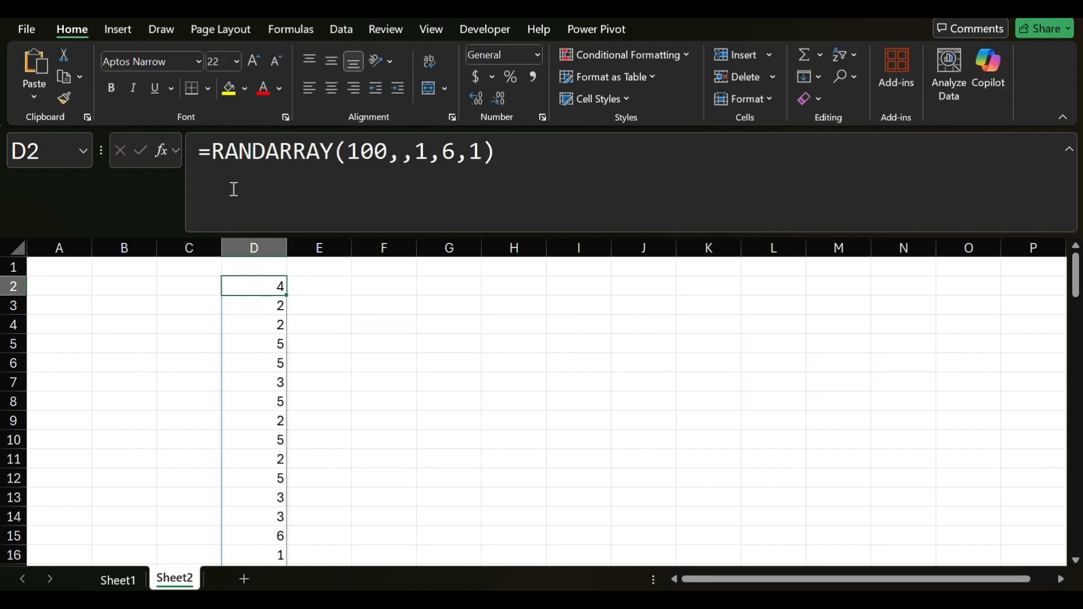
click(213, 153)
text(XMATCH()
text(6,)
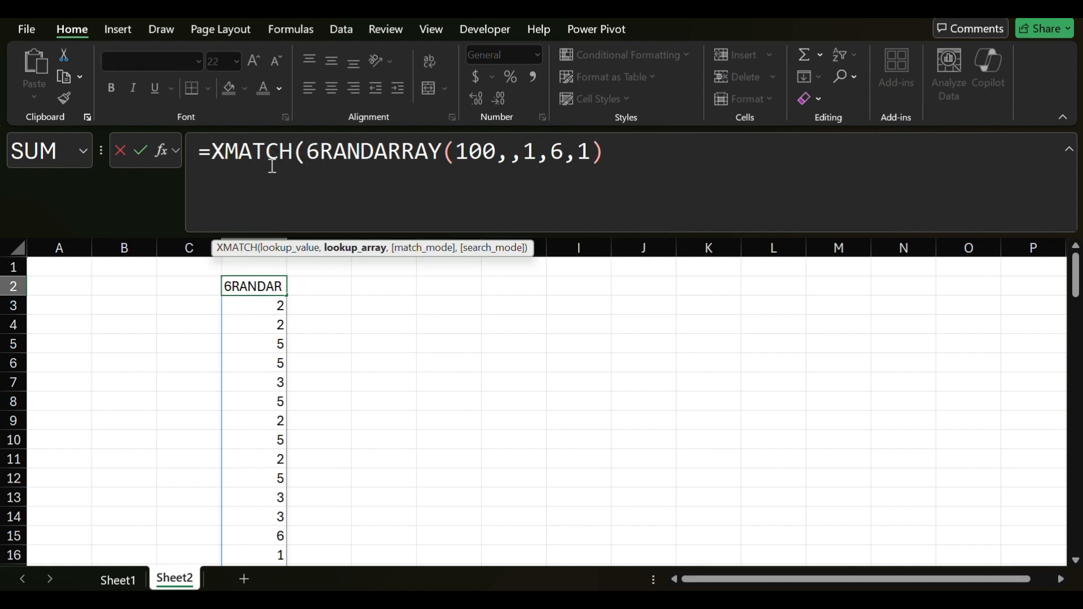
click(631, 151)
text())
key(Return)
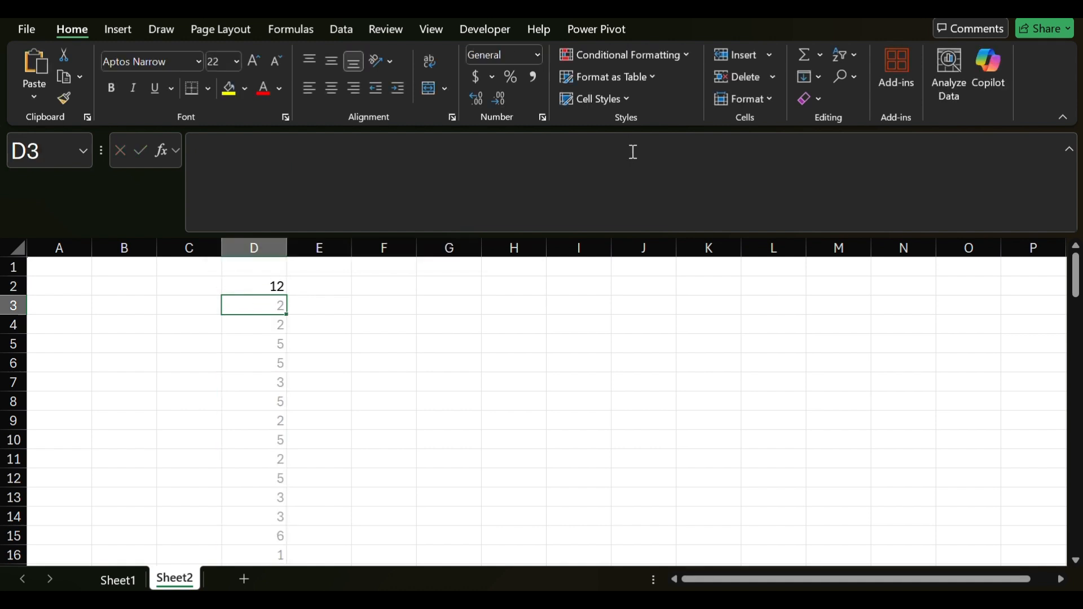
Wrap D2's XMATCH formula in ISODD to test for an odd-numbered roll, and recalculate the sheet several times
click(243, 285)
click(214, 151)
text(ISODD(XMATCH(6,RANDARRAY(100,,1,6,1)
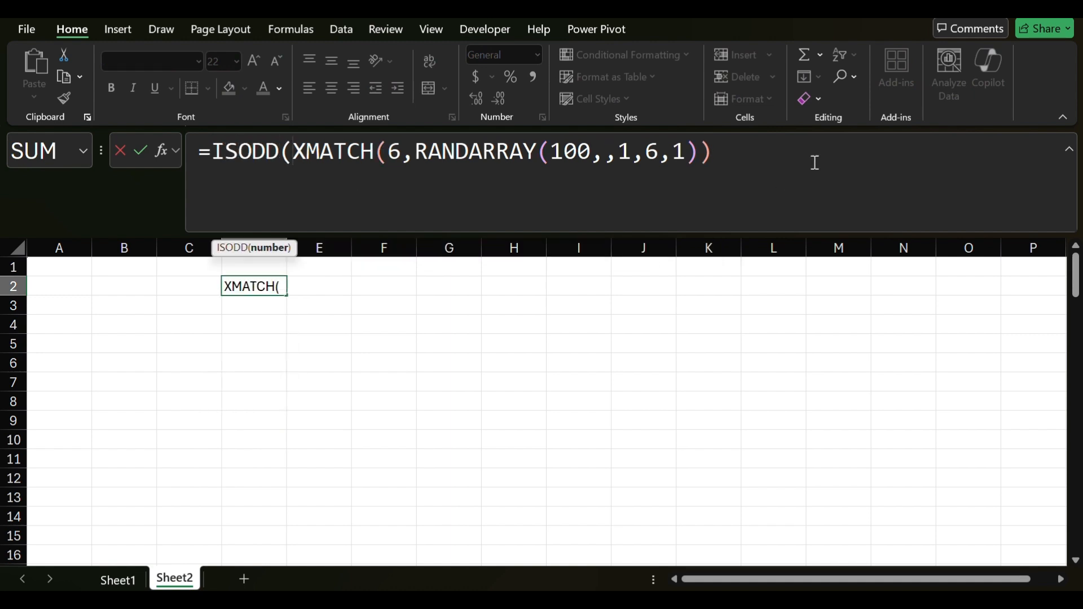
click(812, 161)
key(Return)
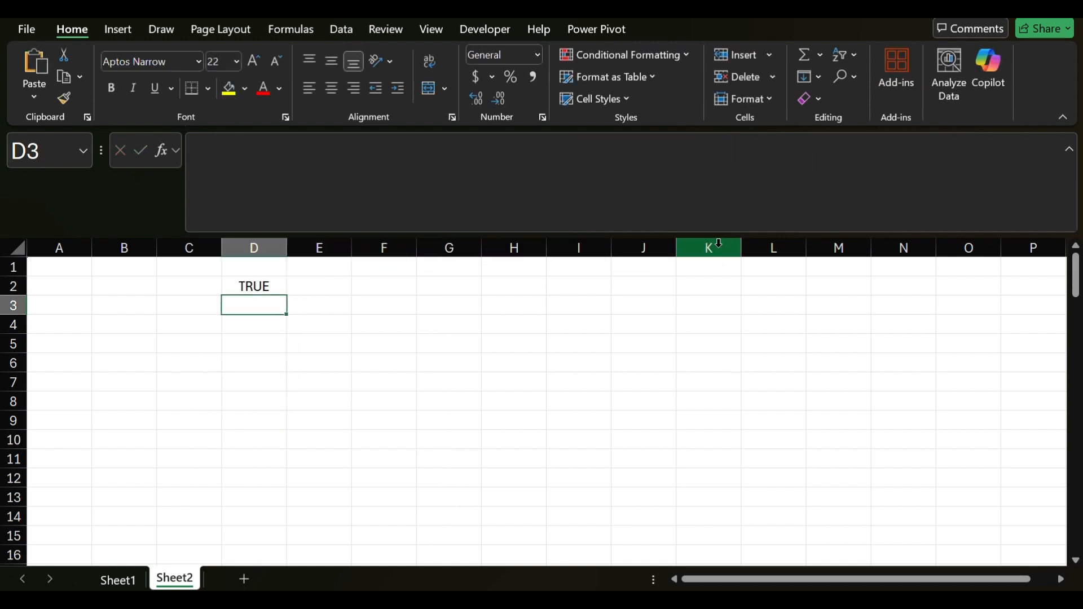
key(F9)
key(F9)
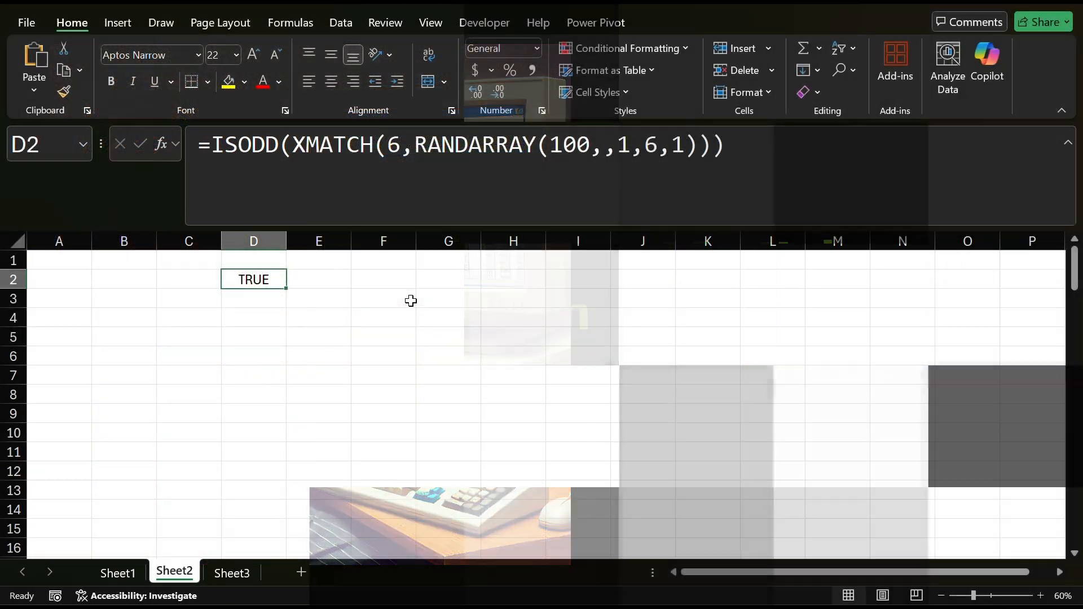
key(F9)
key(F9)
key(F9)
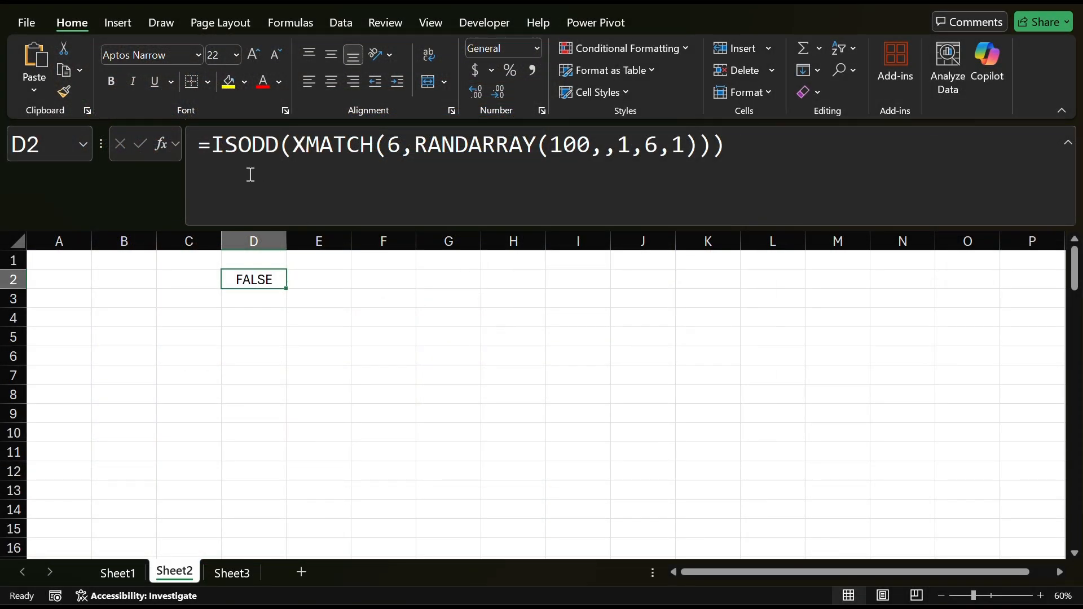
Wrap D2's ISODD formula in a parameterless LAMBDA and call it with a trailing ()
click(215, 148)
text(LAMBDA)
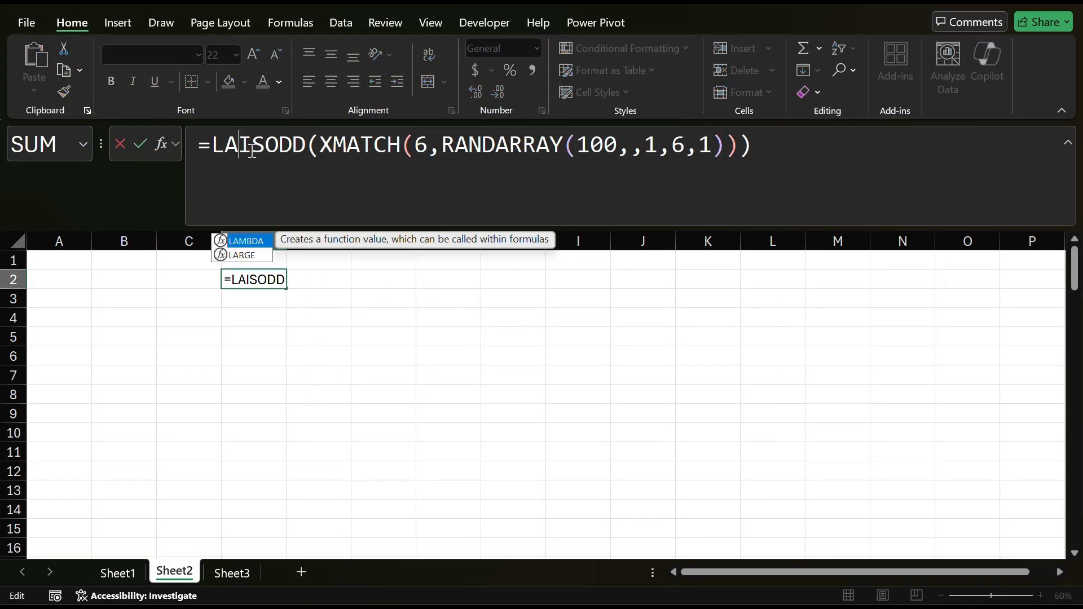
text(()
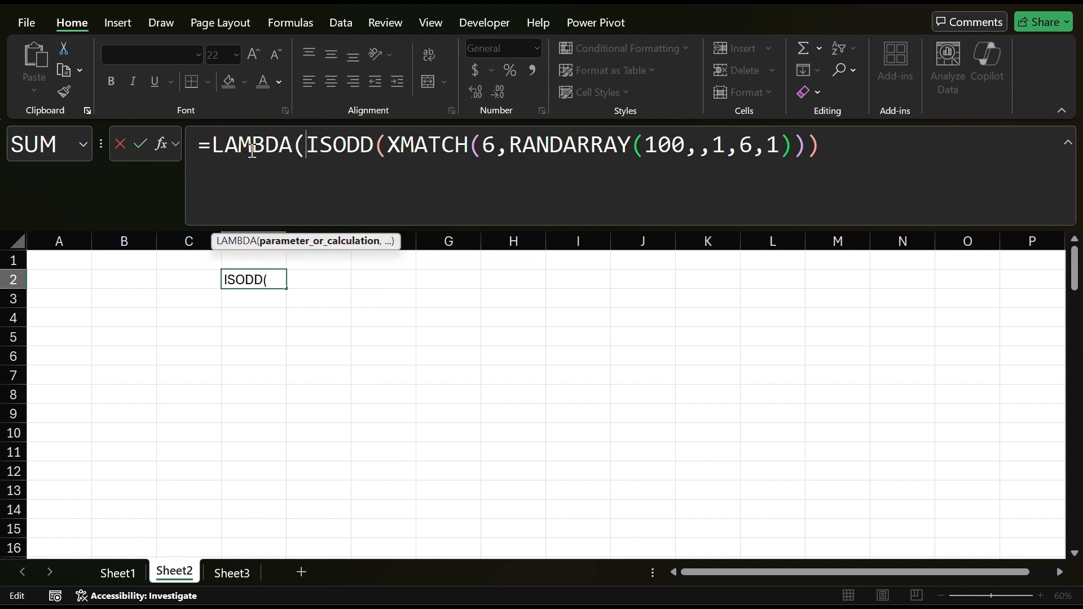
click(885, 160)
text())
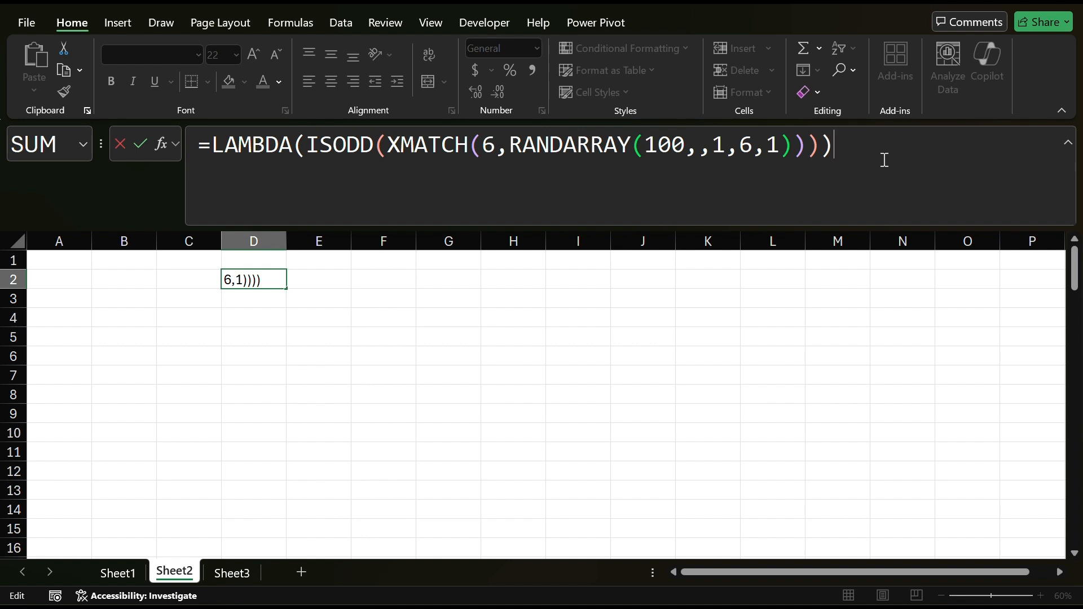
key(Return)
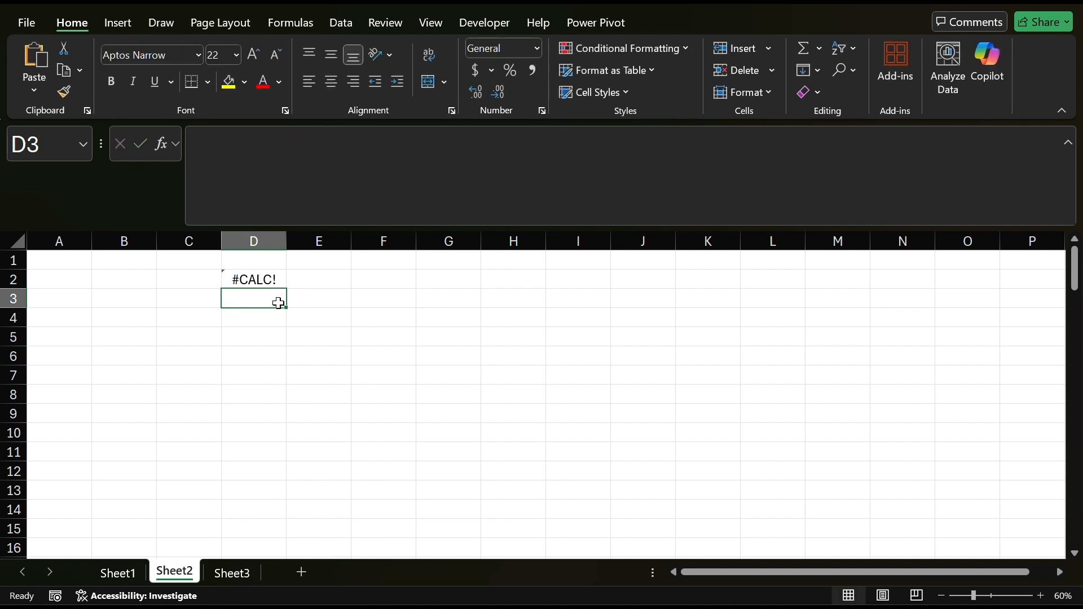
click(259, 281)
click(855, 172)
text(())
key(Return)
Replace the trailing () call in D2 with a LET that names the LAMBDA duel and returns duel() on a second line
click(268, 279)
click(214, 148)
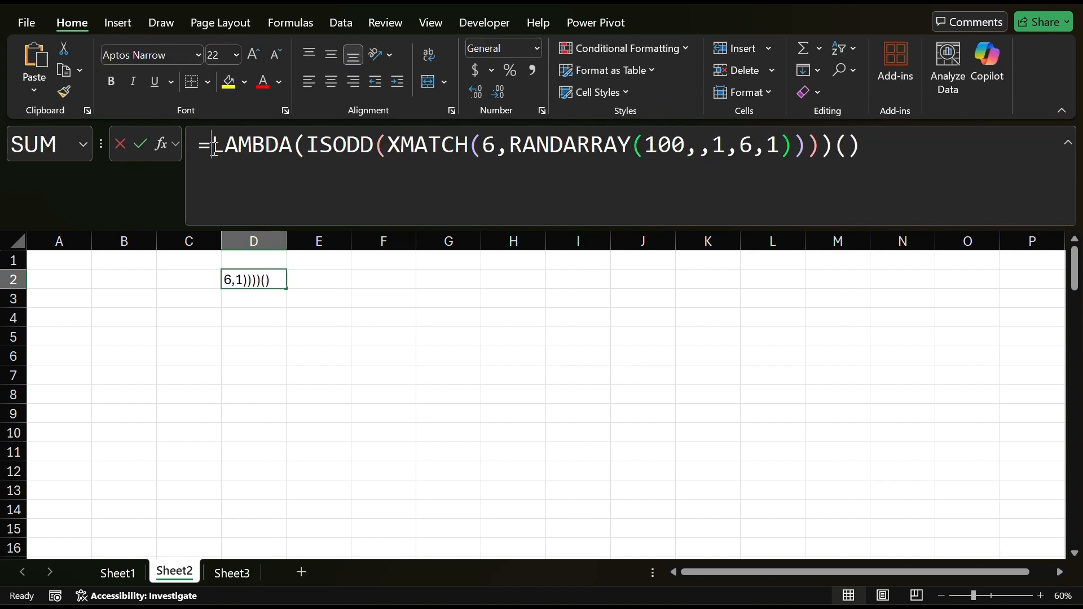
drag(855, 165, 836, 166)
key(BackSpace)
click(210, 144)
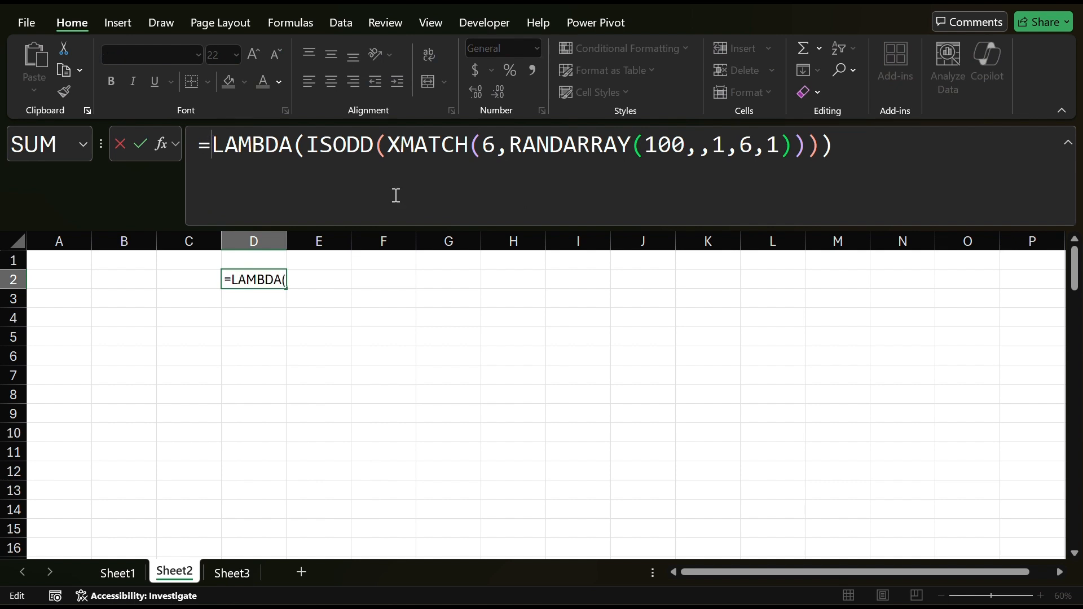
text(LET(duel)
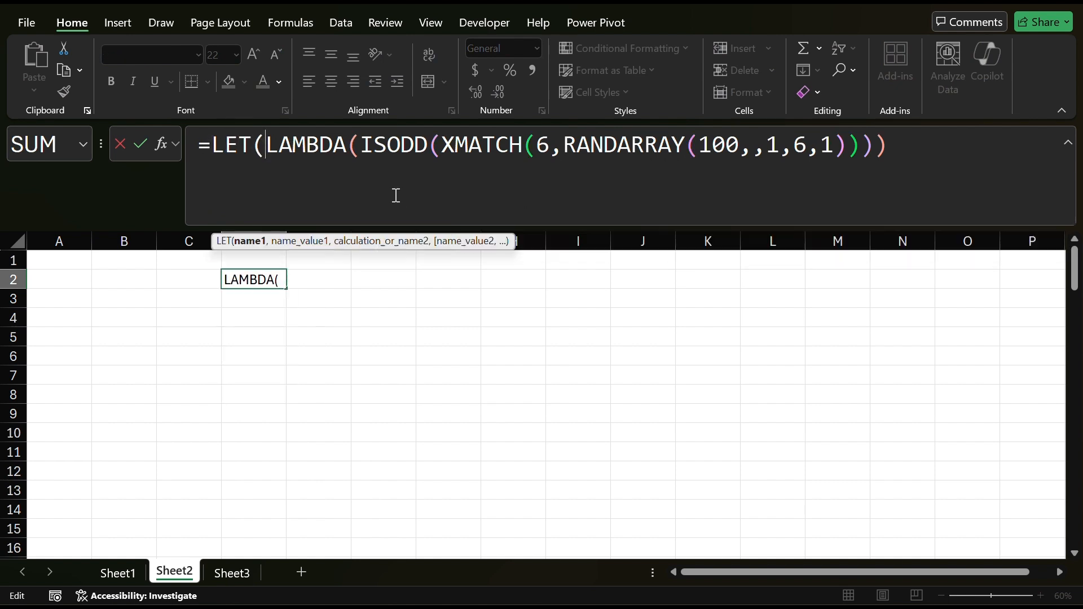
text(,)
click(1025, 165)
text(,)
key(alt+Return)
text(duel())
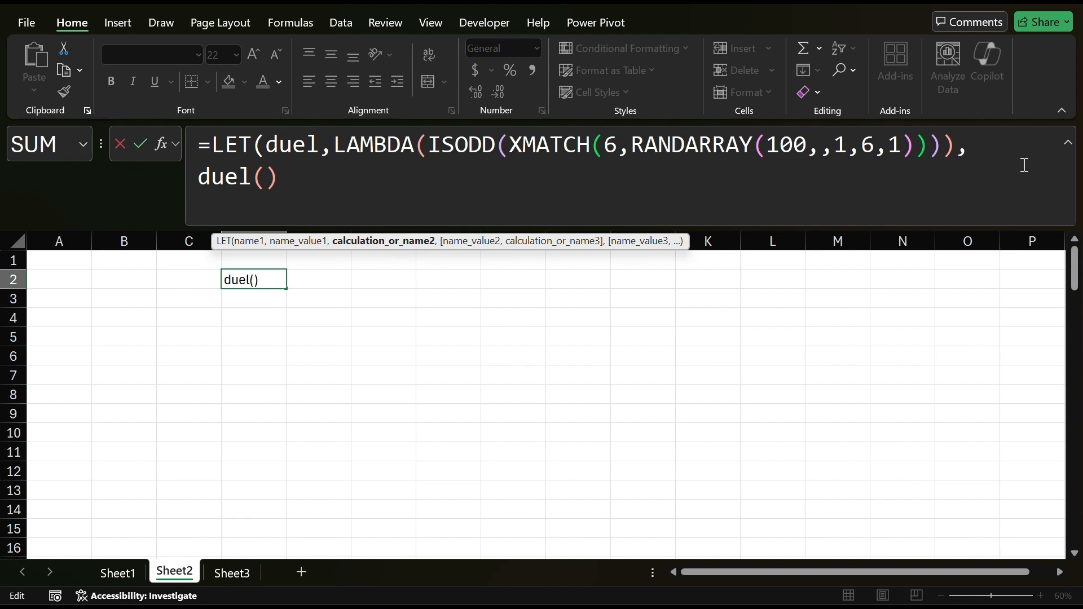
key(Return)
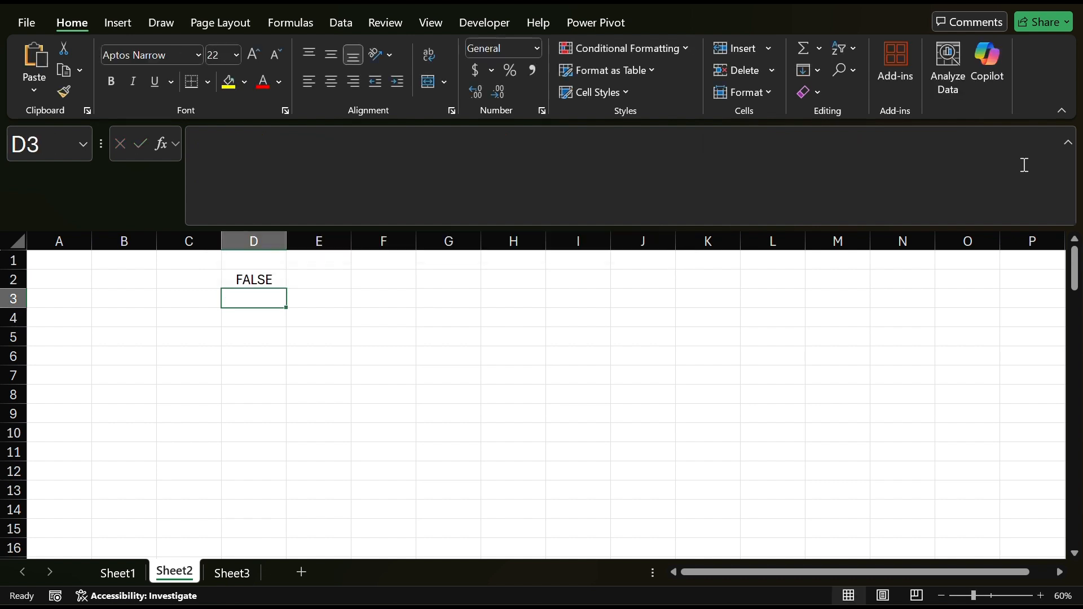
Wrap duel() in D2's LET formula as MAKEARRAY(1000,1,LAMBDA(a,b,duel())) to run 1000 simulated duels
click(240, 280)
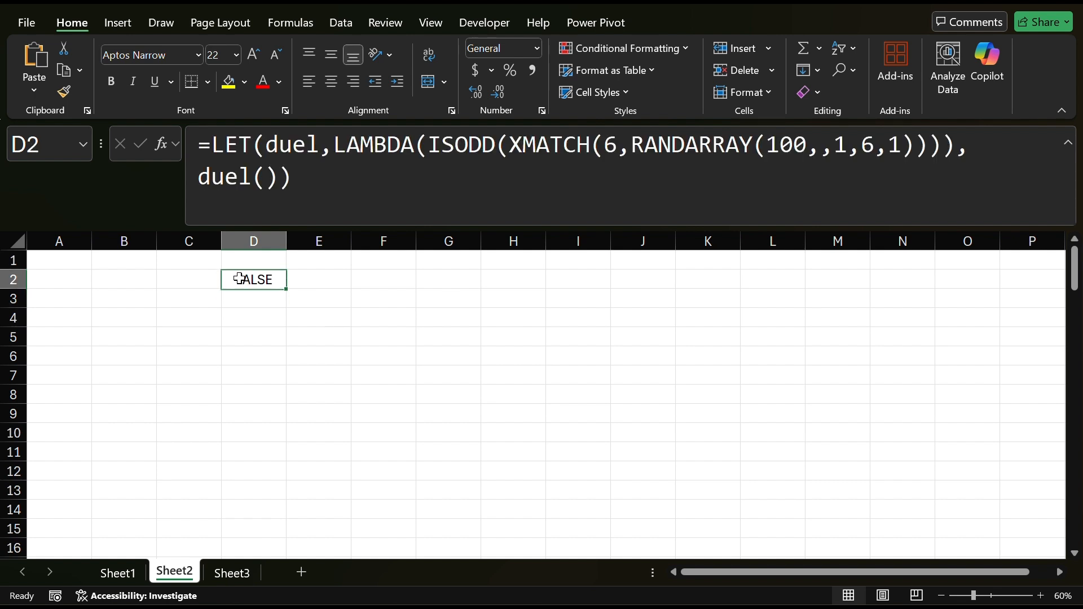
click(194, 175)
text(MAKEARR)
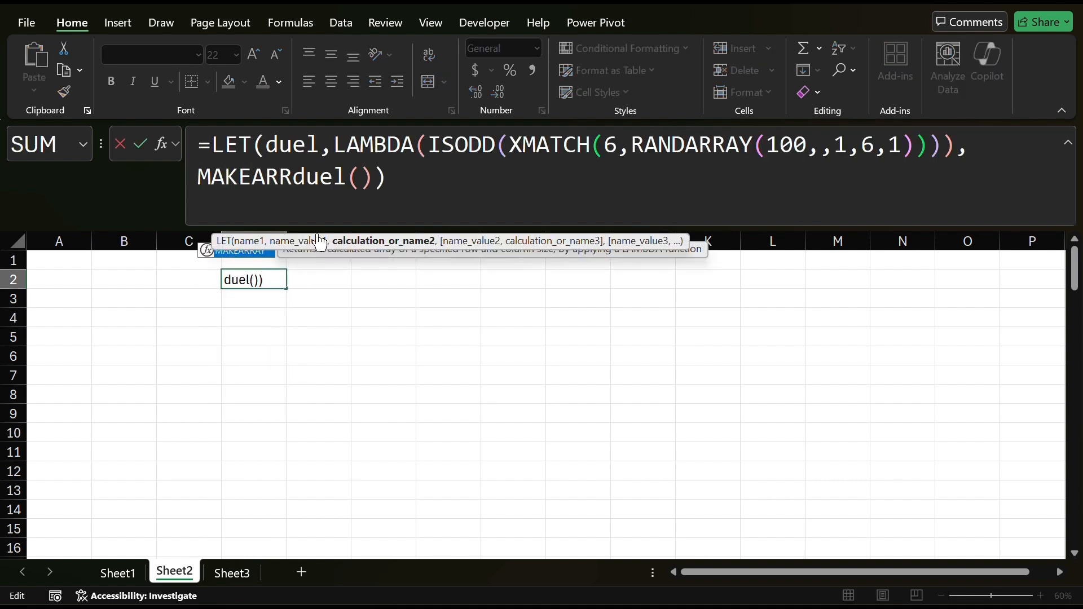
text(AY()
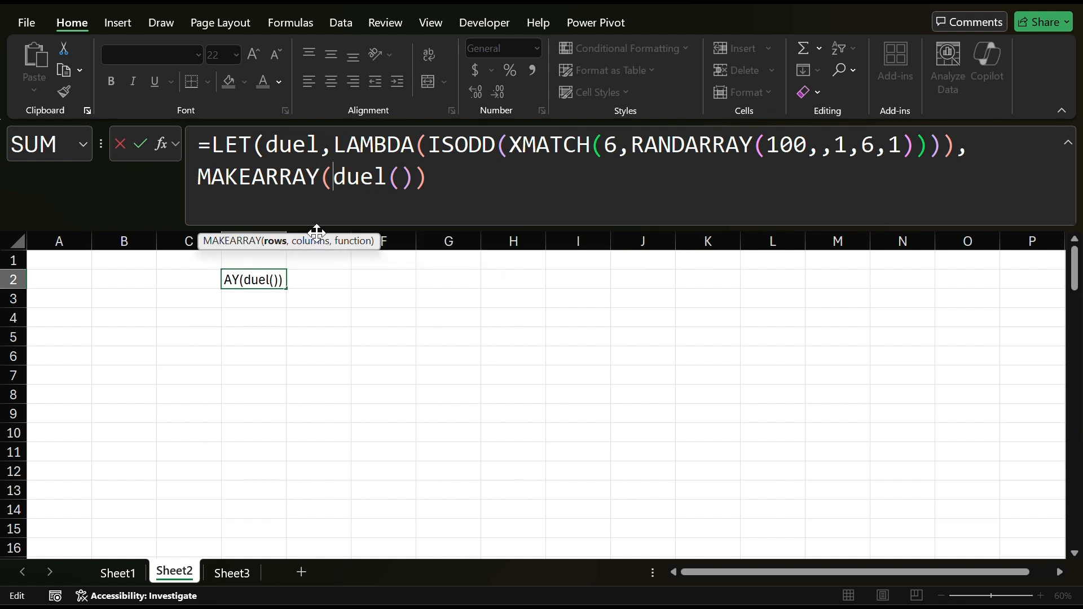
text(1000)
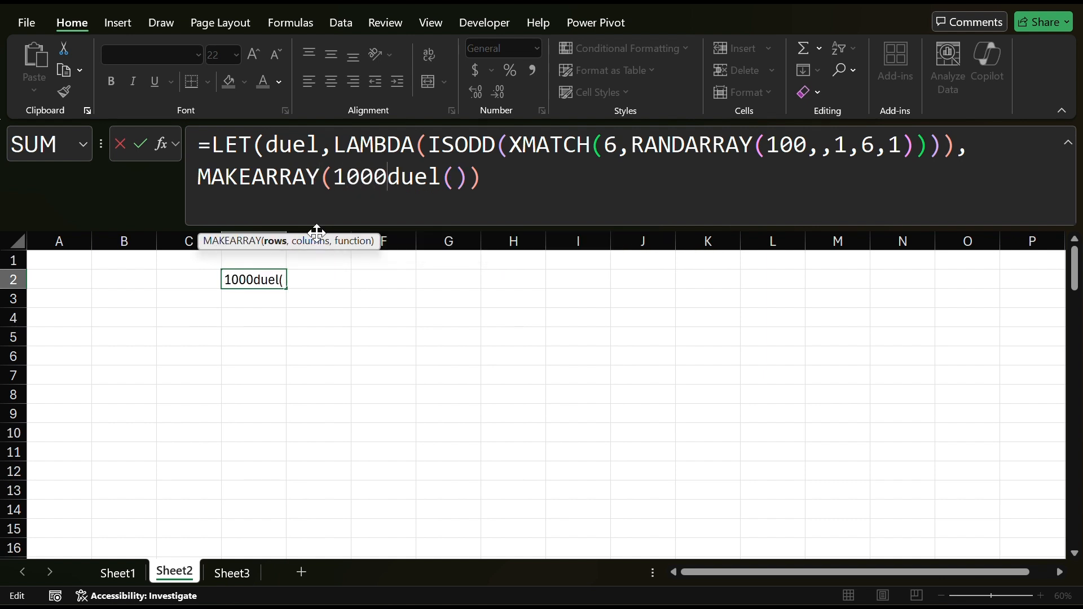
text(,1,)
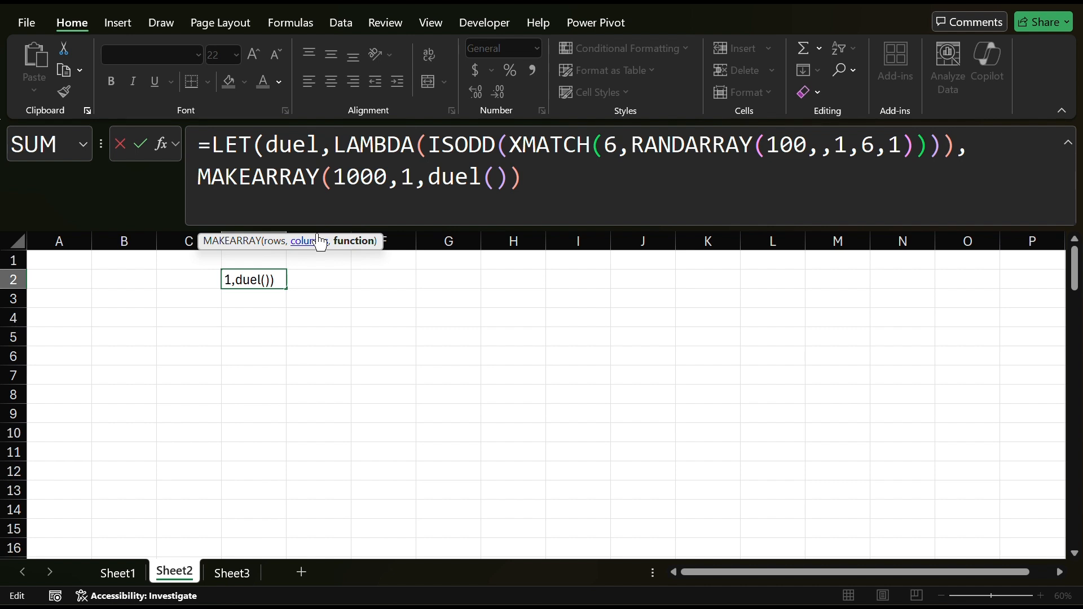
text(LAMBDA()
text(rx)
key(BackSpace)
key(BackSpace)
text(a)
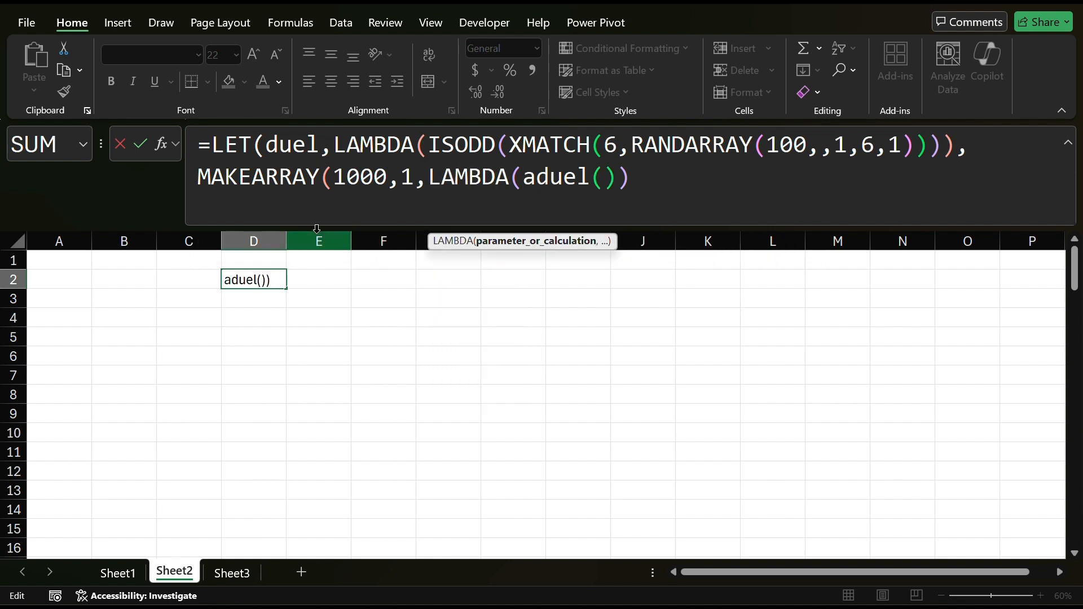
text(,b,)
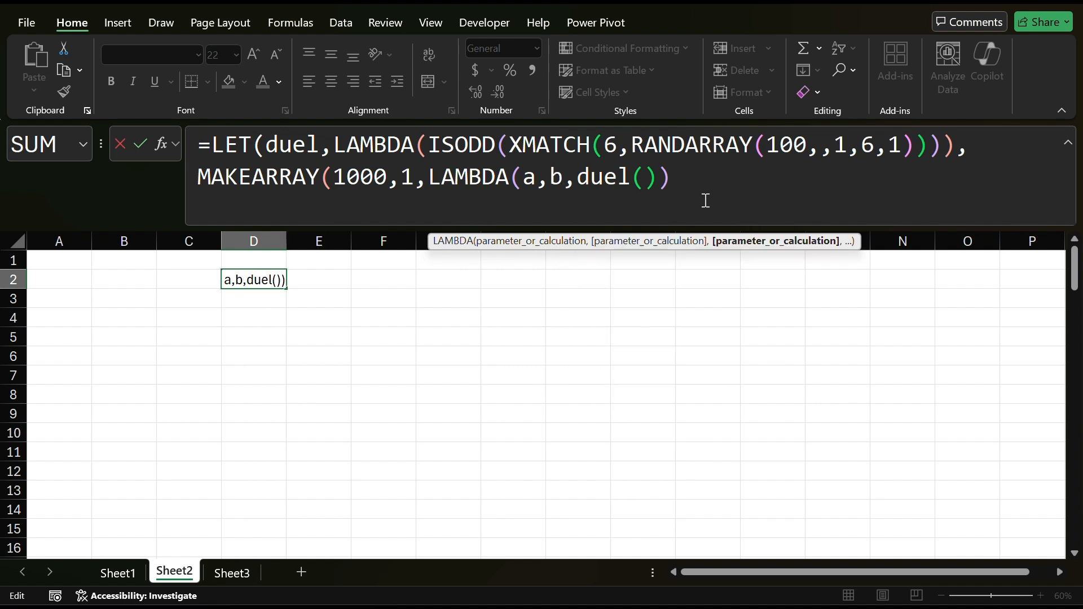
key(End)
text())
key(Return)
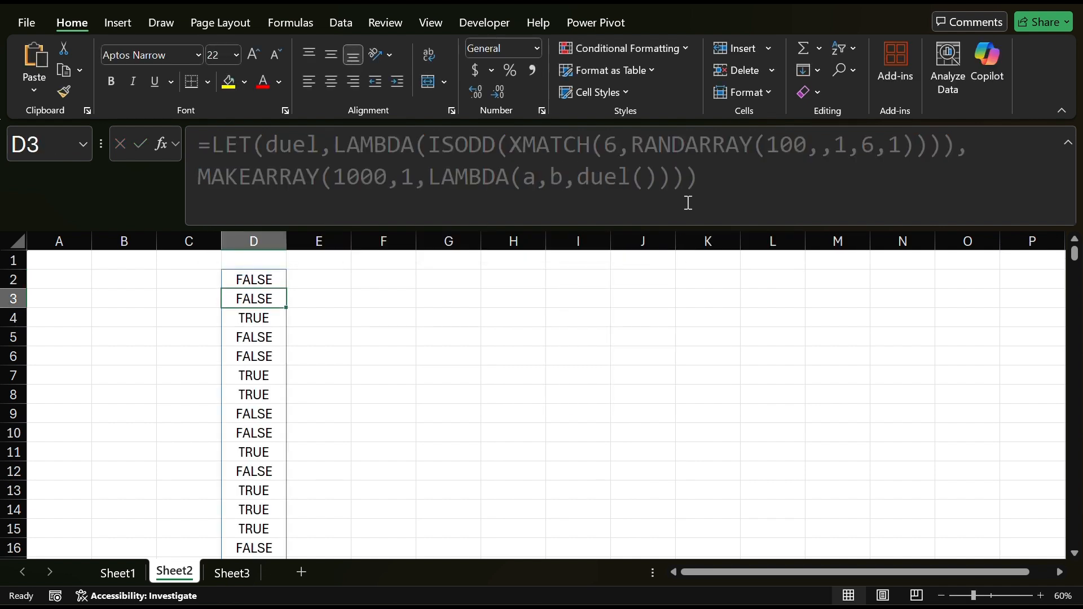
Add +0 to D2's MAKEARRAY result and wrap it in AVERAGE to estimate the first player's win probability
click(256, 279)
click(208, 177)
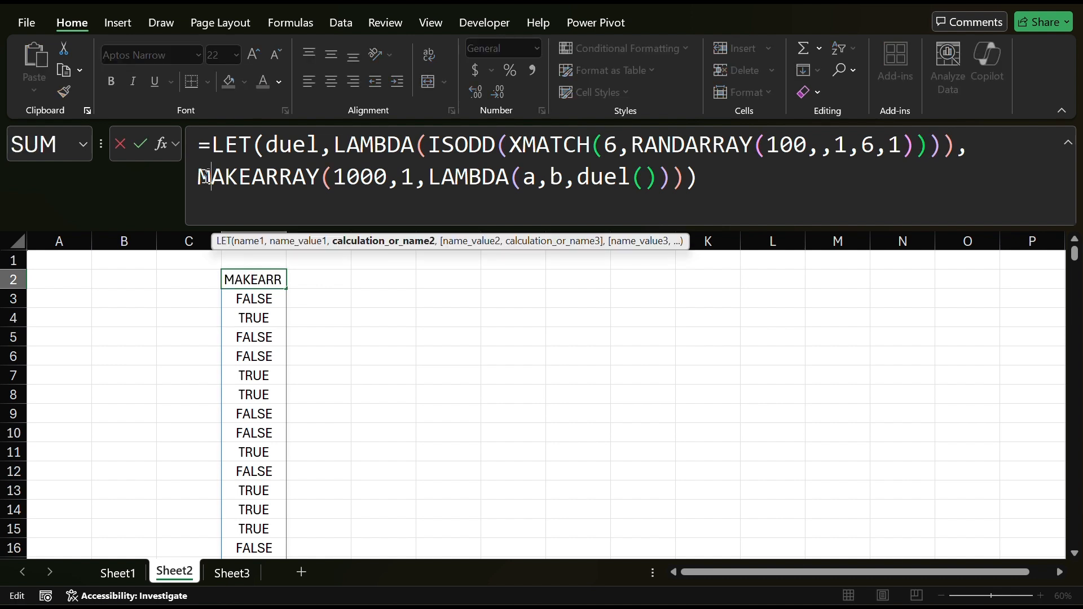
click(684, 177)
text(+0)
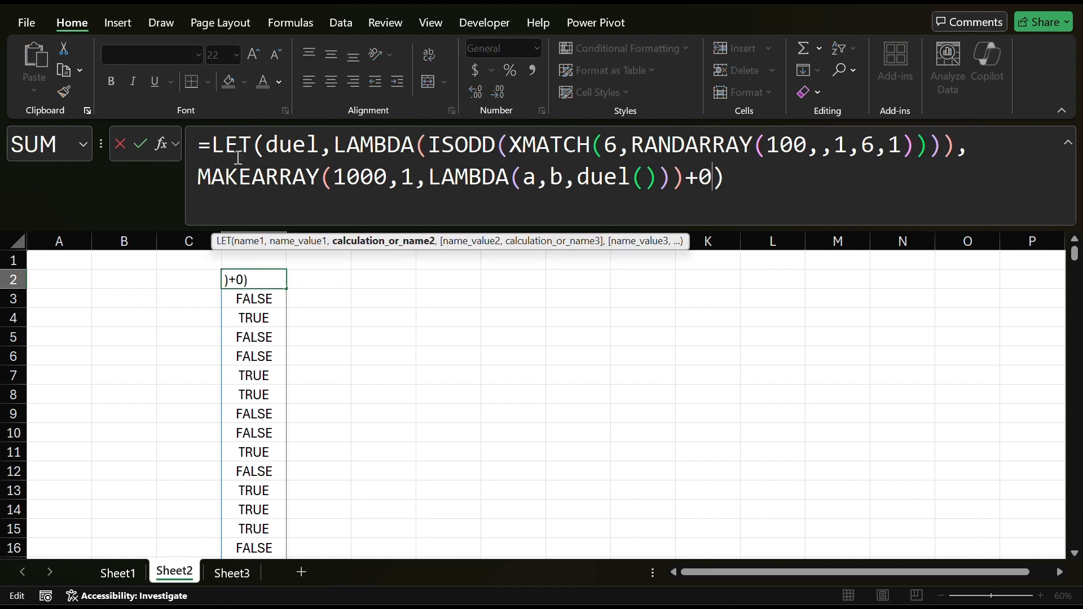
click(204, 177)
text(A)
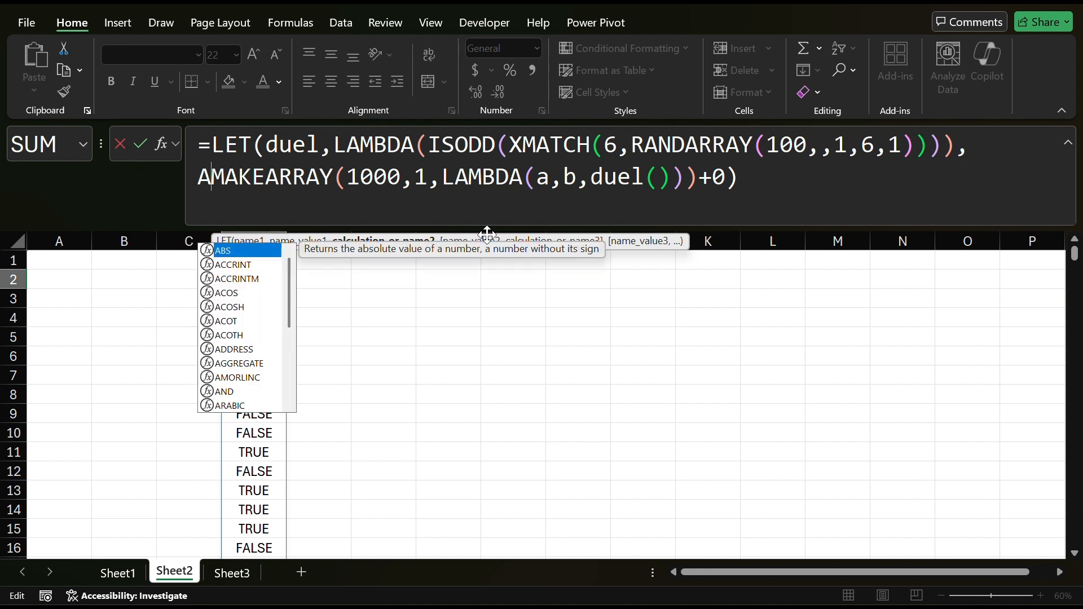
text(VERAG)
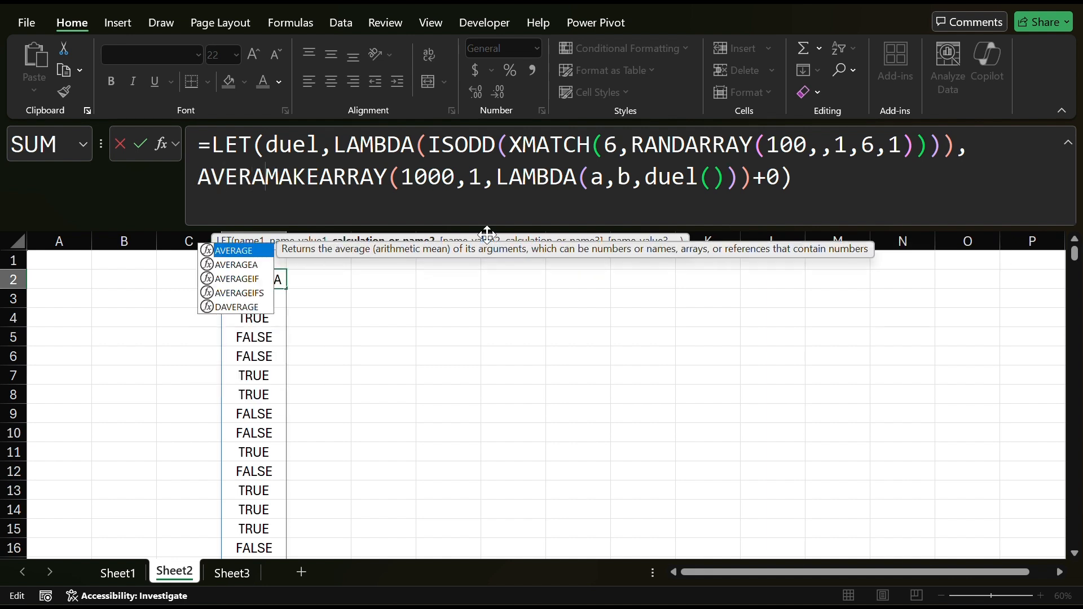
key(Tab)
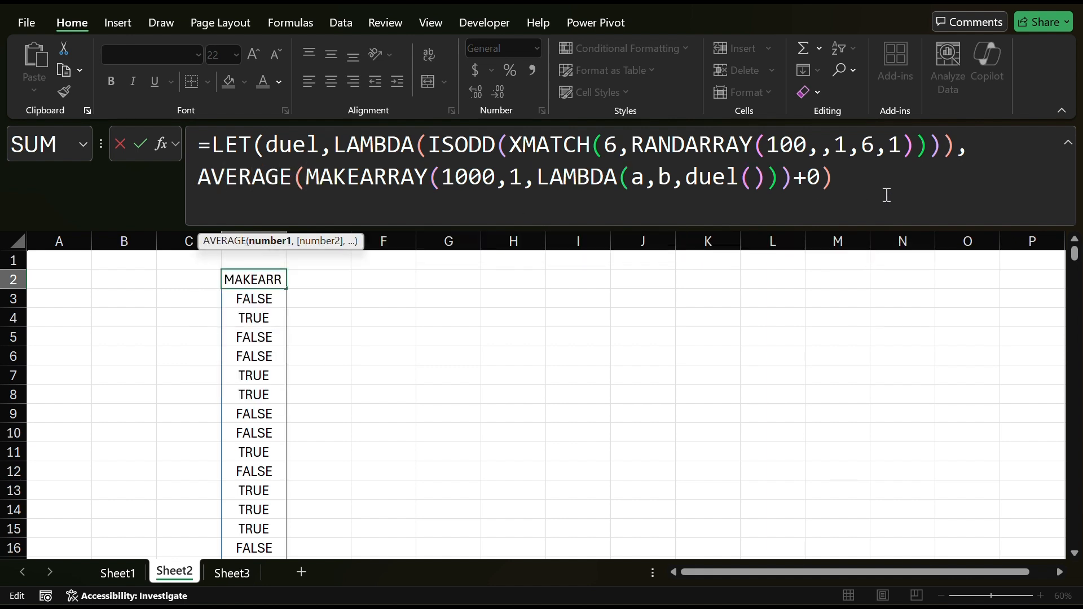
click(887, 195)
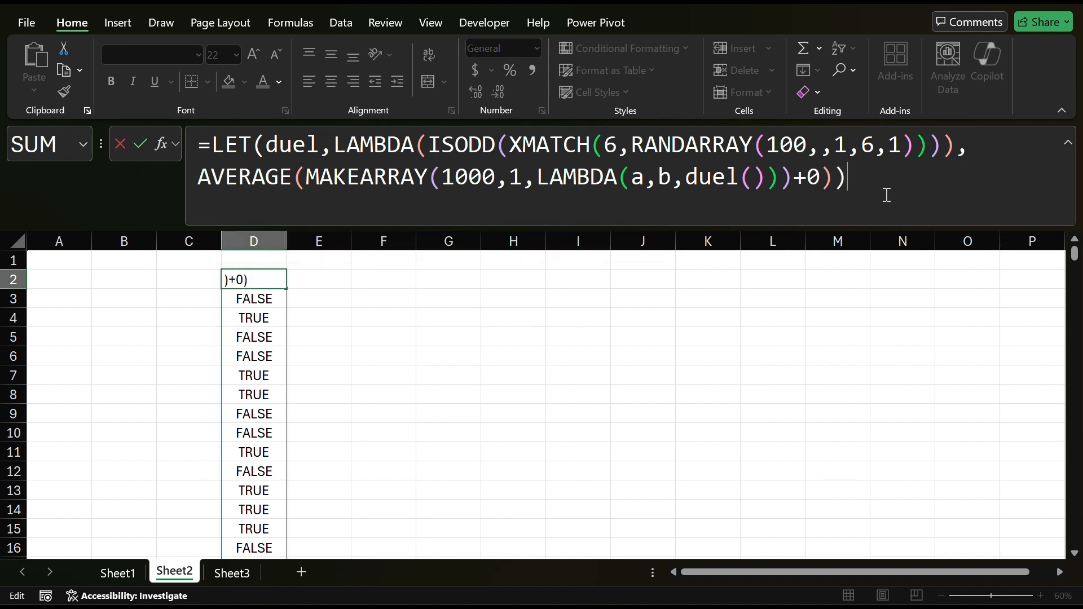
key(Return)
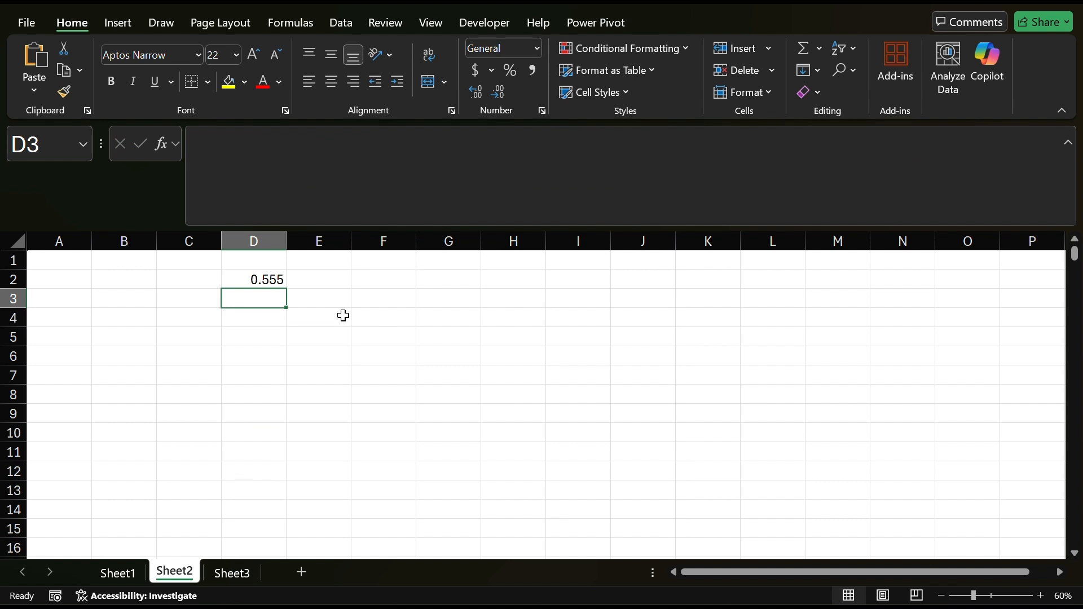
Recalculate the sheet repeatedly to examine how D2's simulated duel probability varies between runs
key(F9)
key(F9)
key(F9)
key(F9)
key(F9)
key(F9)
key(F9)
key(F9)
key(F9)
key(F9)
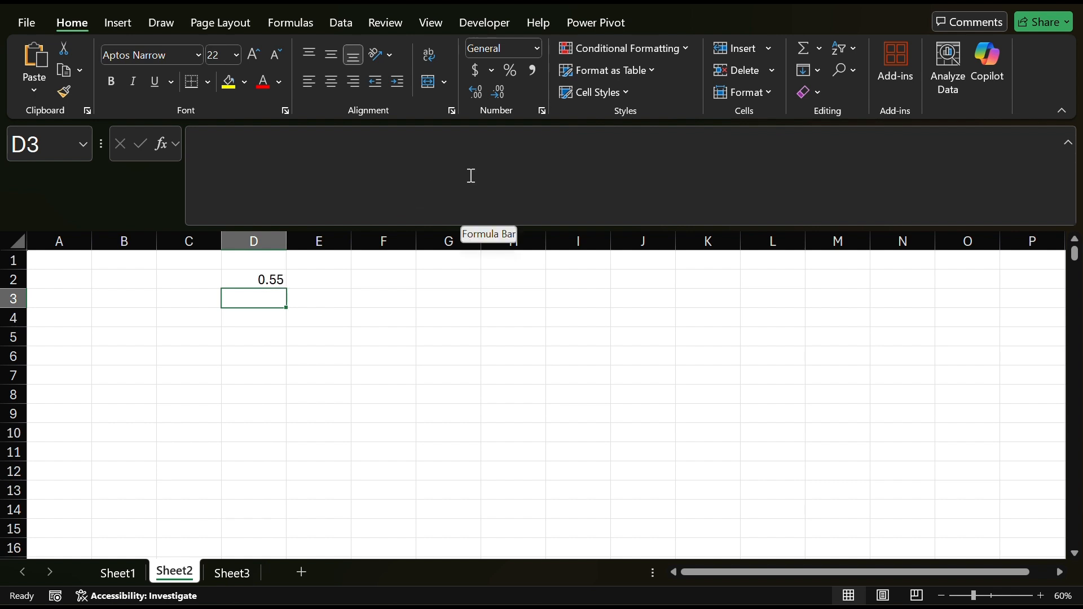
key(F9)
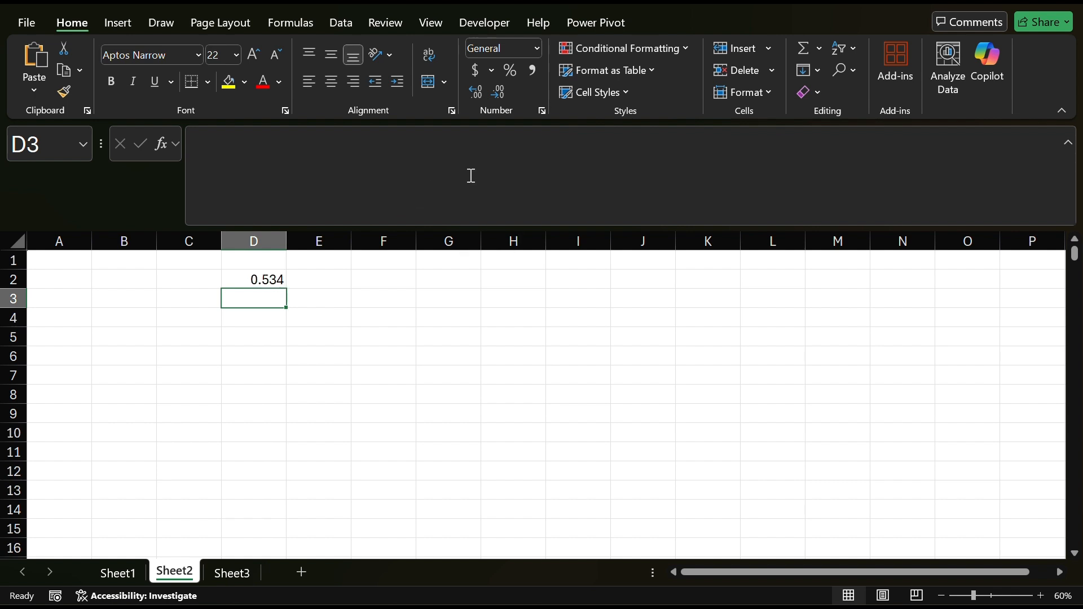
click(252, 278)
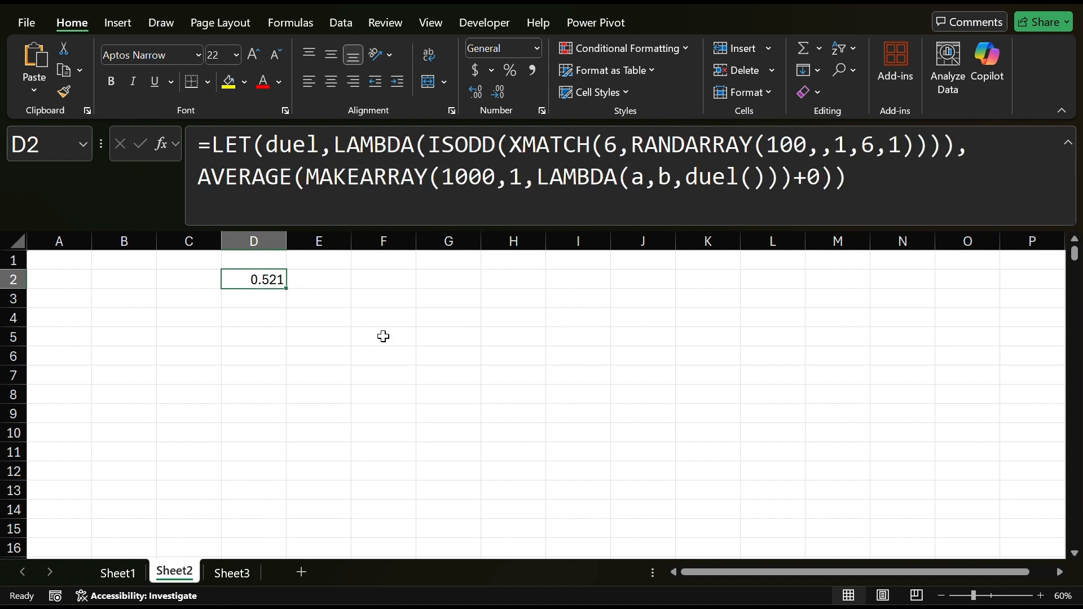
key(F9)
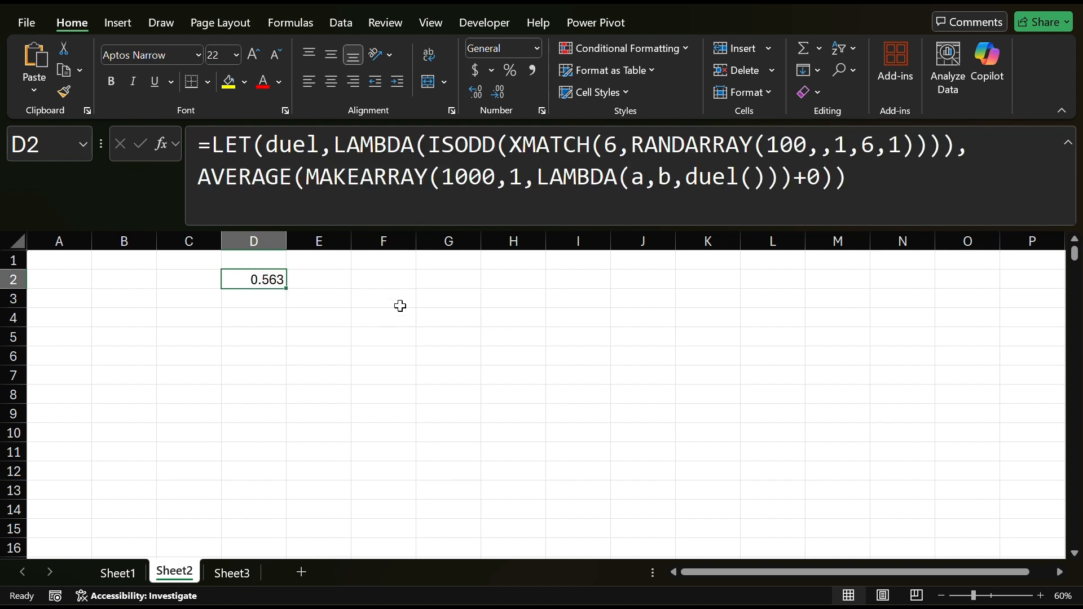